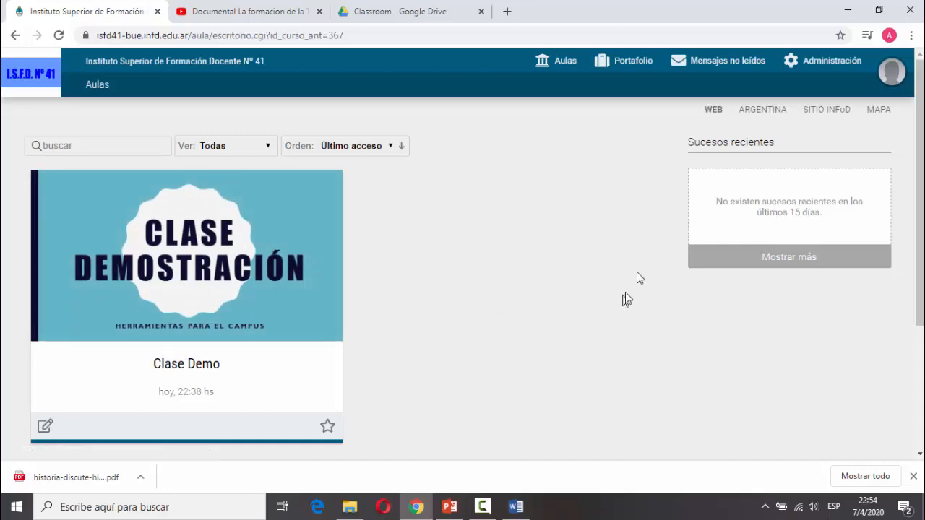
Try the Orden and Ver filters, dismiss the no-favourites notice, and star Clase Demo.
{"action": "left_click", "coordinate": [387, 151]}
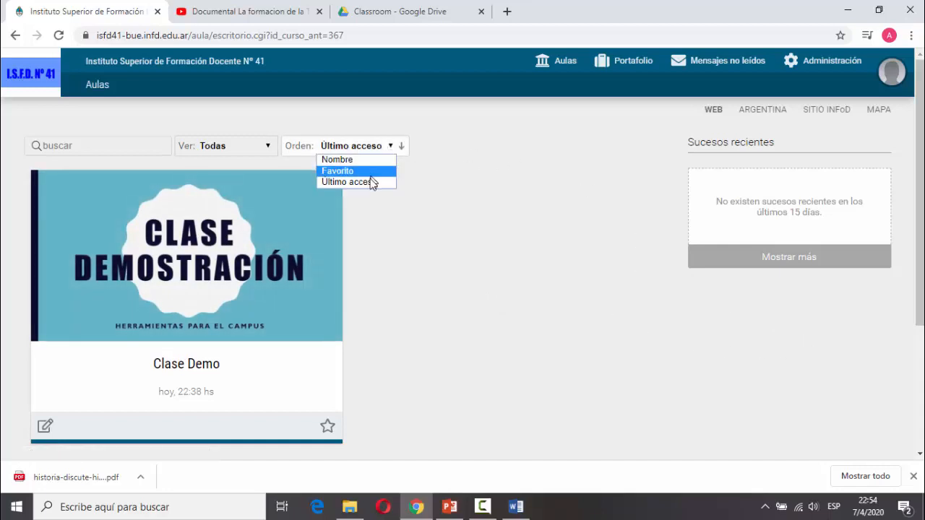
{"action": "left_click", "coordinate": [381, 201]}
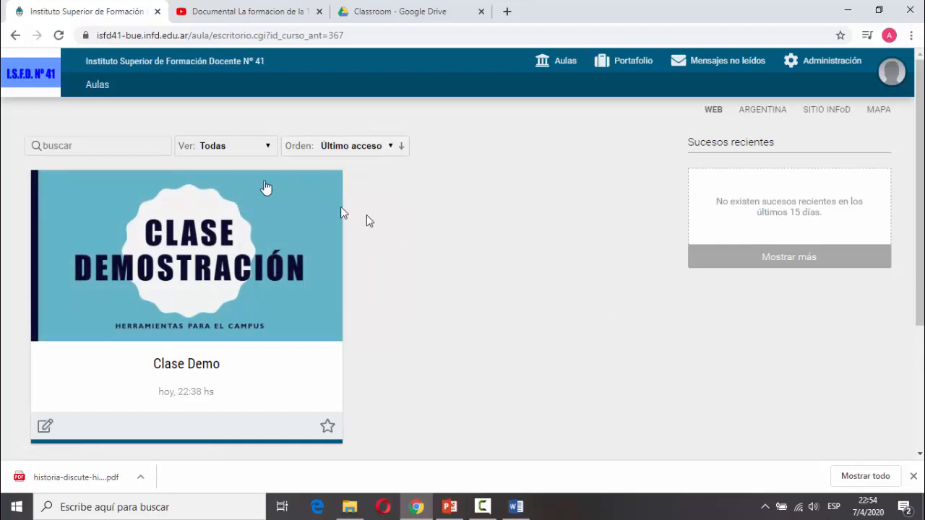
{"action": "left_click", "coordinate": [137, 150]}
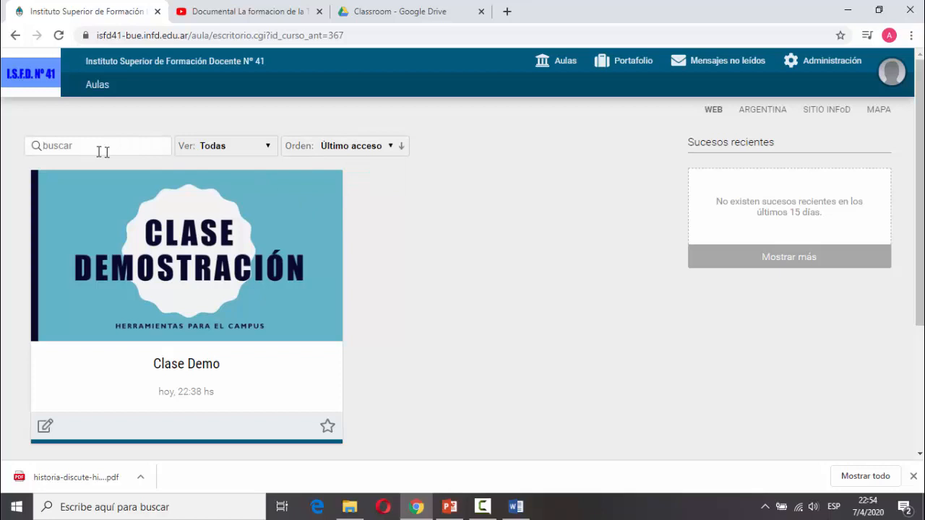
{"action": "left_click", "coordinate": [270, 149]}
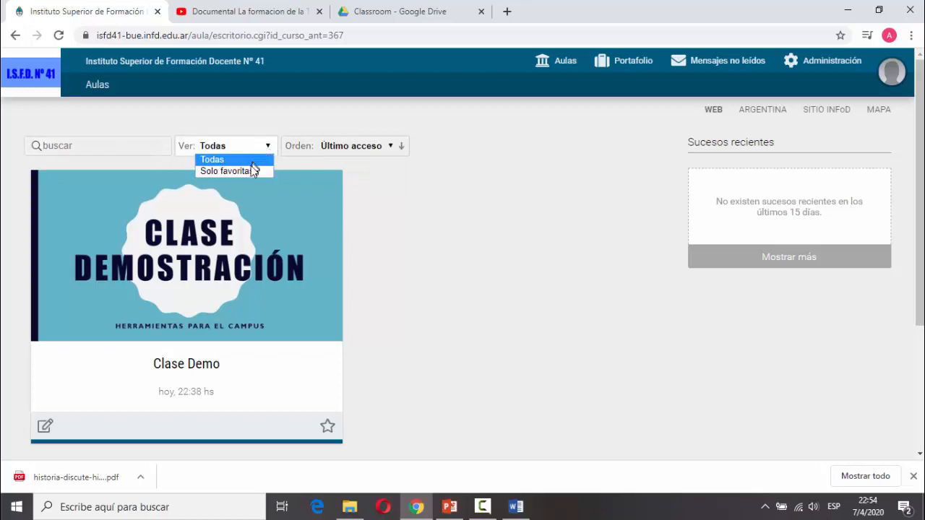
{"action": "left_click", "coordinate": [250, 168]}
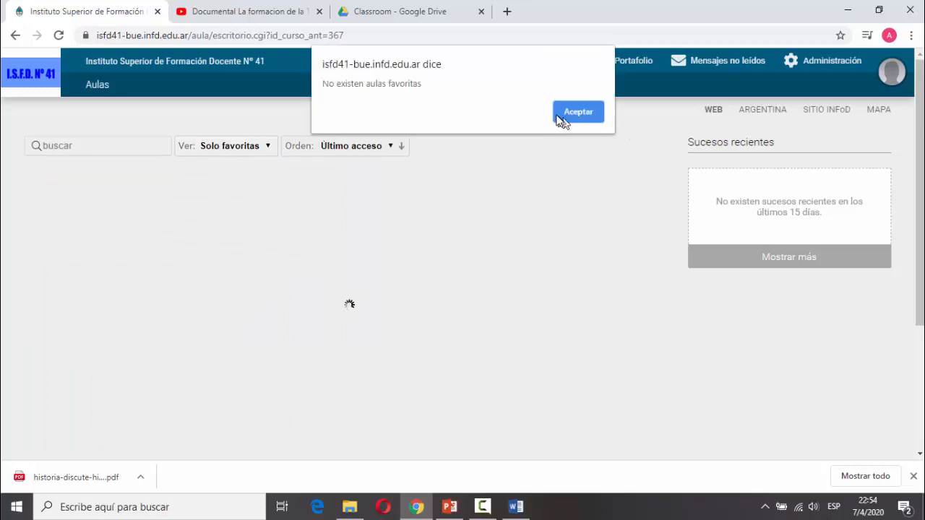
{"action": "left_click", "coordinate": [557, 114]}
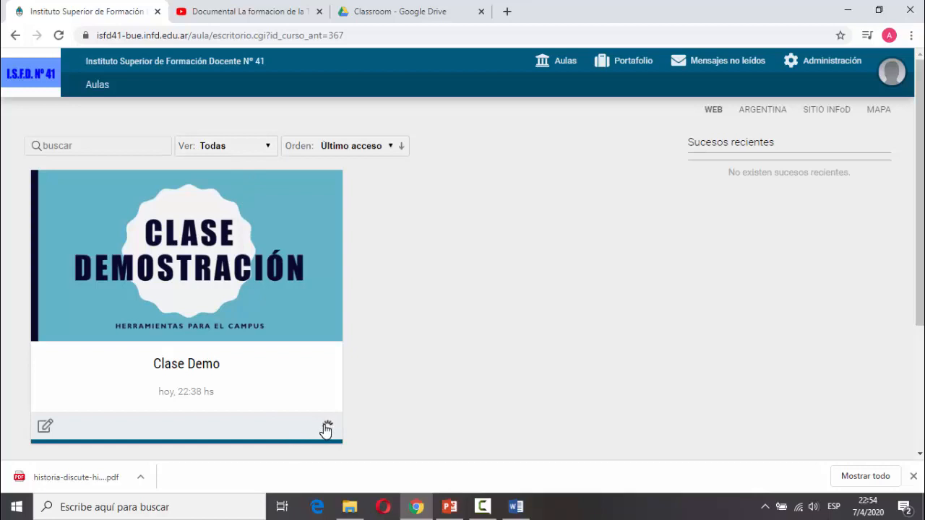
{"action": "left_click", "coordinate": [327, 428]}
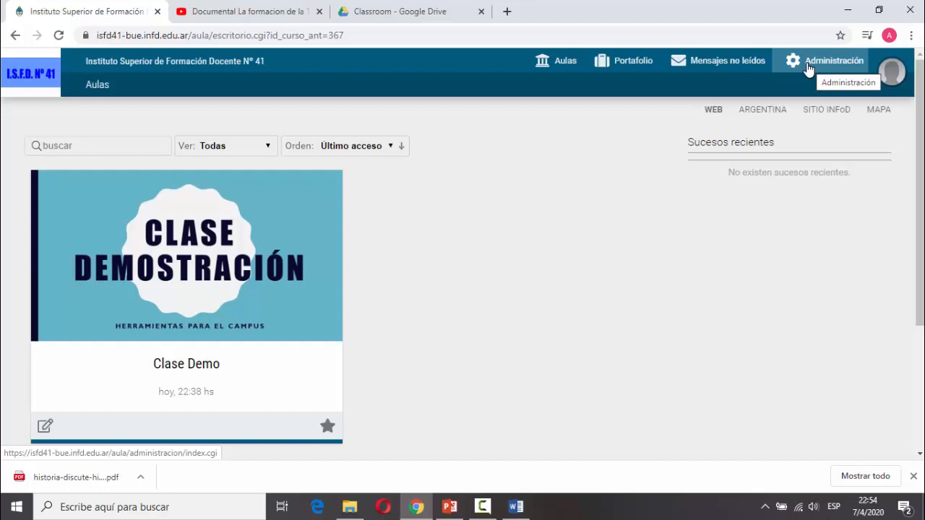
Enter Clase Demo, view its Presentación and empty Clases sections, then go back to Inicio.
{"action": "left_click", "coordinate": [145, 248]}
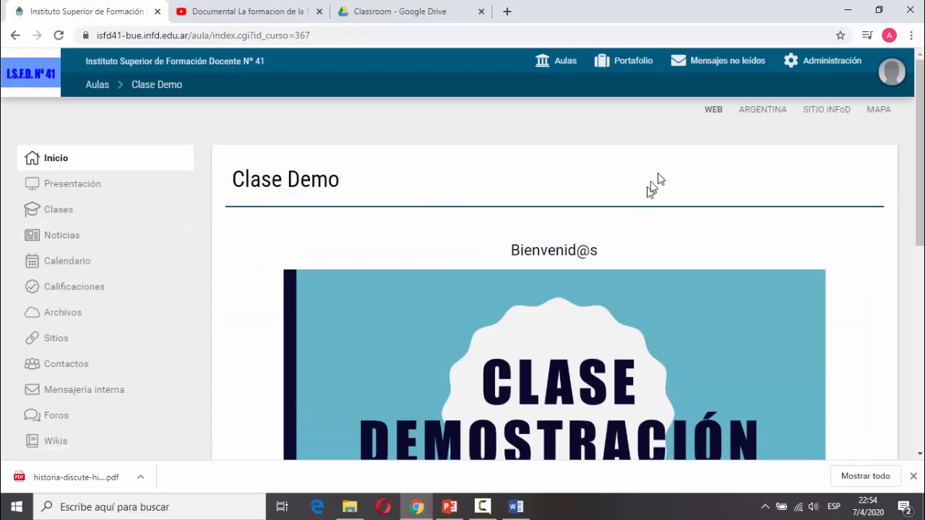
{"action": "scroll", "coordinate": [335, 224], "scroll_direction": "down", "scroll_amount": 6}
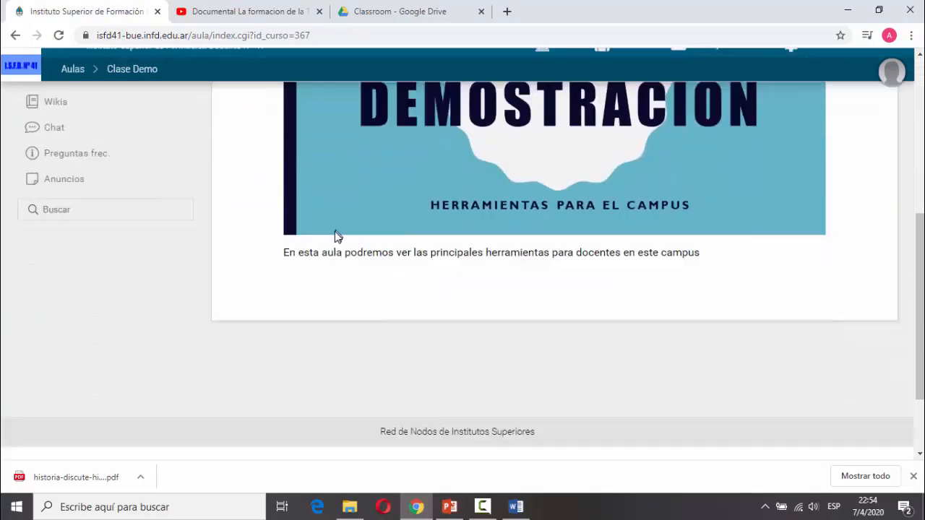
{"action": "scroll", "coordinate": [335, 237], "scroll_direction": "up", "scroll_amount": 6}
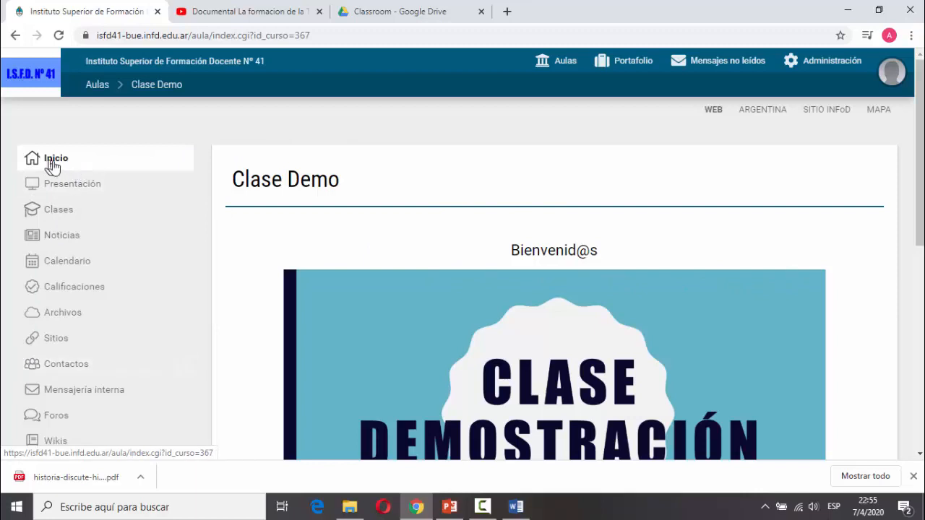
{"action": "left_click", "coordinate": [63, 185]}
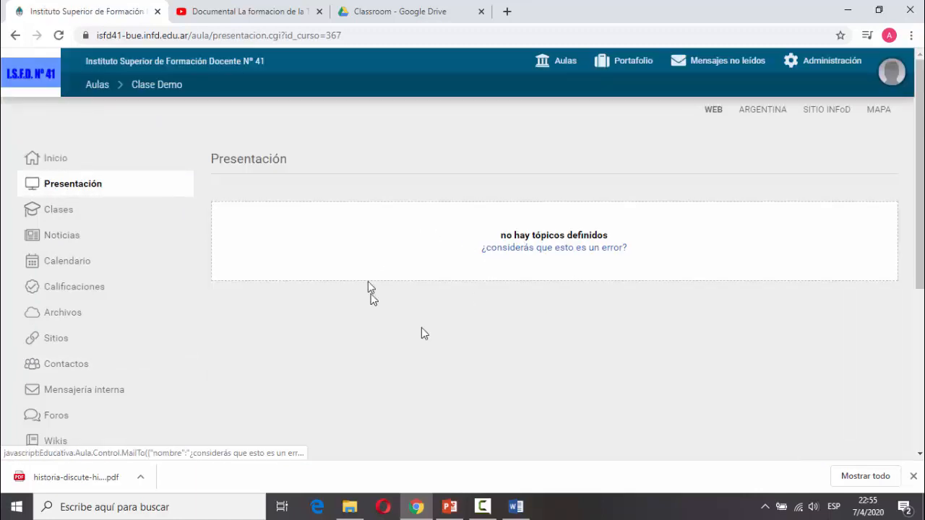
{"action": "left_click", "coordinate": [61, 213]}
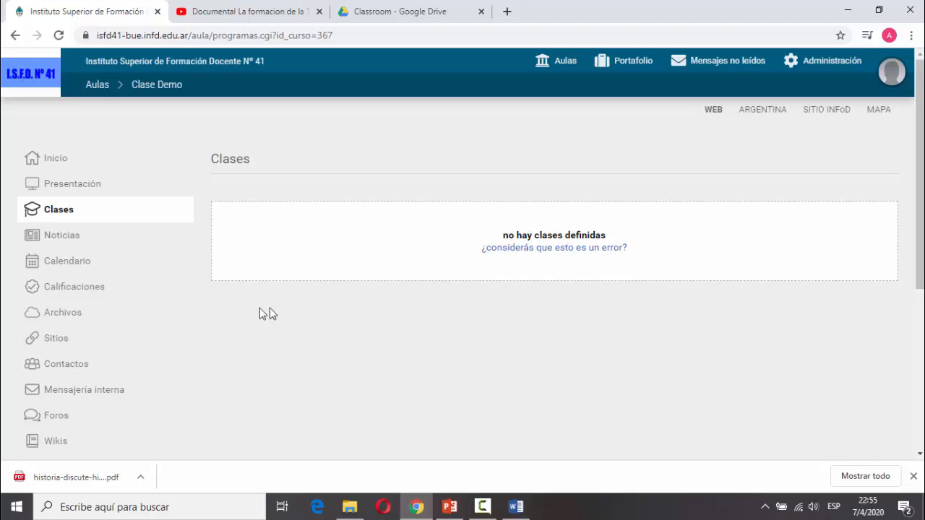
{"action": "left_click", "coordinate": [58, 159]}
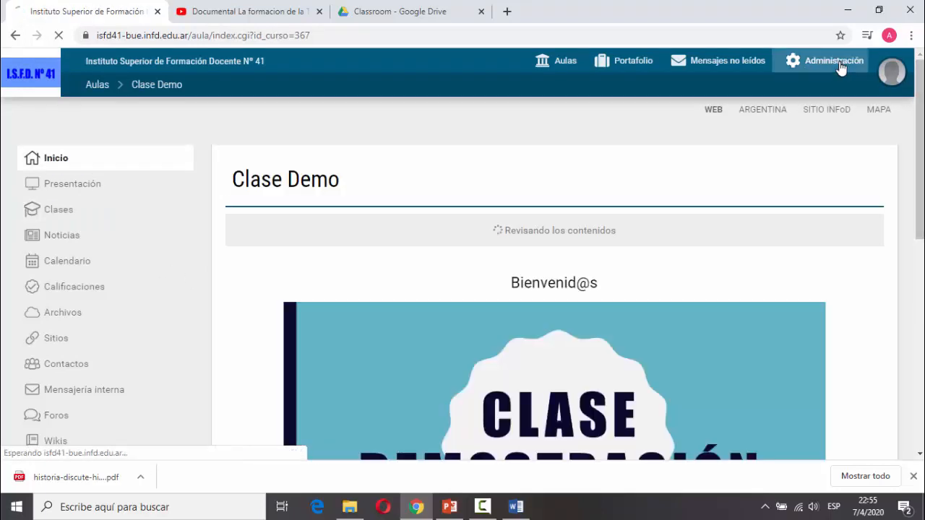
Go to Administración › Contenidos for Clase Demo and start a new Presentación topic.
{"action": "left_click", "coordinate": [841, 64]}
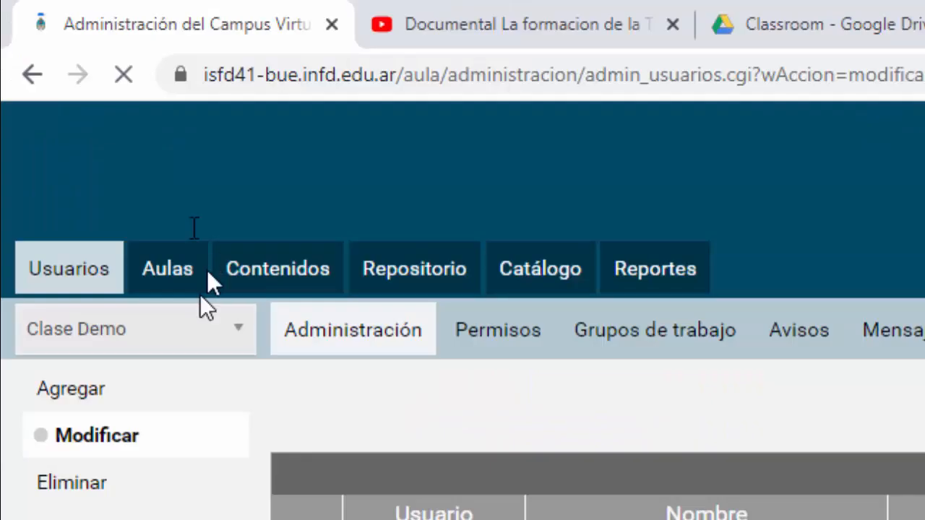
{"action": "left_click", "coordinate": [294, 270]}
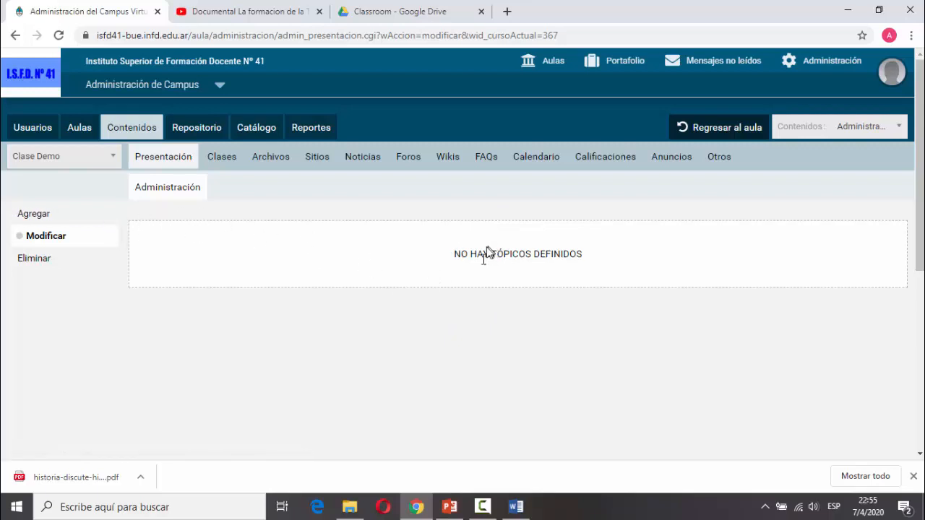
{"action": "left_click", "coordinate": [42, 214]}
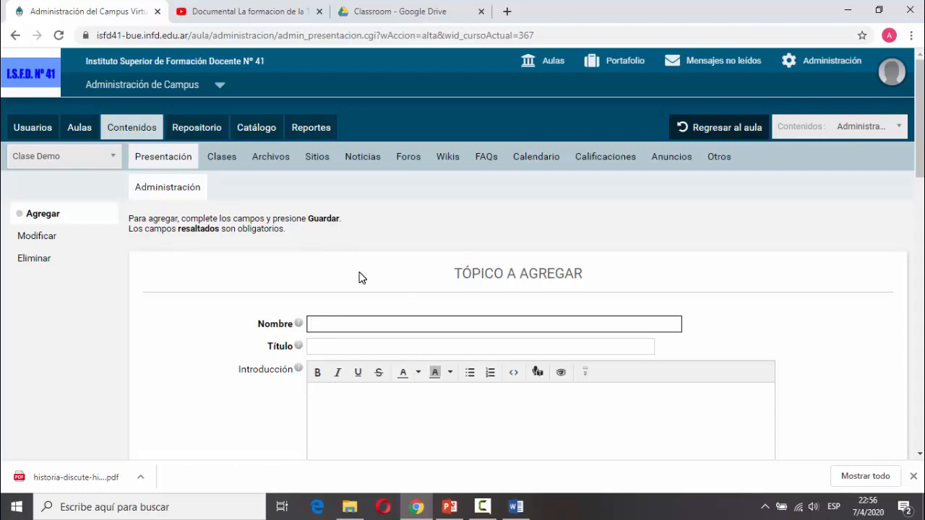
Enter Nombre 'Bienvenidos' and Título 'Bienvenidos al Aula Demostración'.
{"action": "type", "text": "Bienvenidos"}
{"action": "key", "text": "Tab"}
{"action": "type", "text": "Bienvenidos al "}
{"action": "type", "text": "Aula Demostración"}
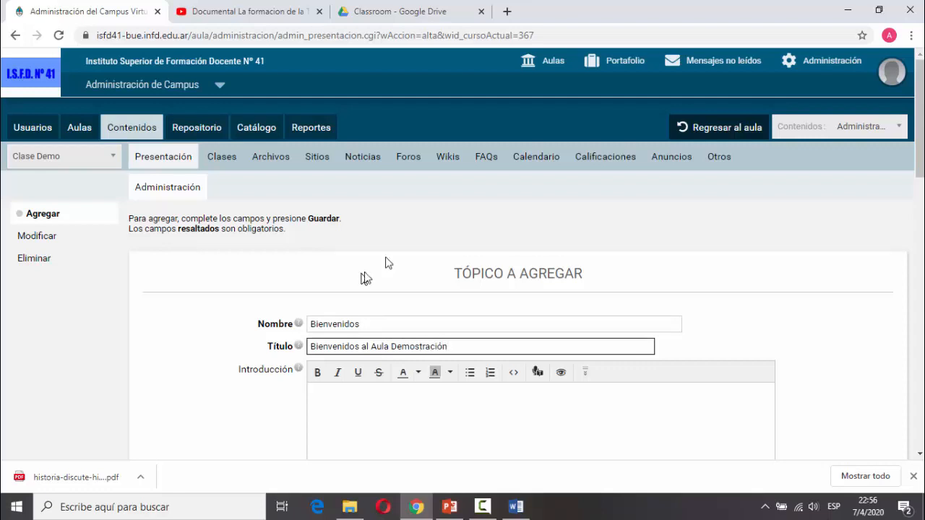
Write an introduction naming the Aula Demostración classroom and the teacher.
{"action": "scroll", "coordinate": [397, 264], "scroll_direction": "down", "scroll_amount": 1}
{"action": "scroll", "coordinate": [393, 273], "scroll_direction": "down", "scroll_amount": 1}
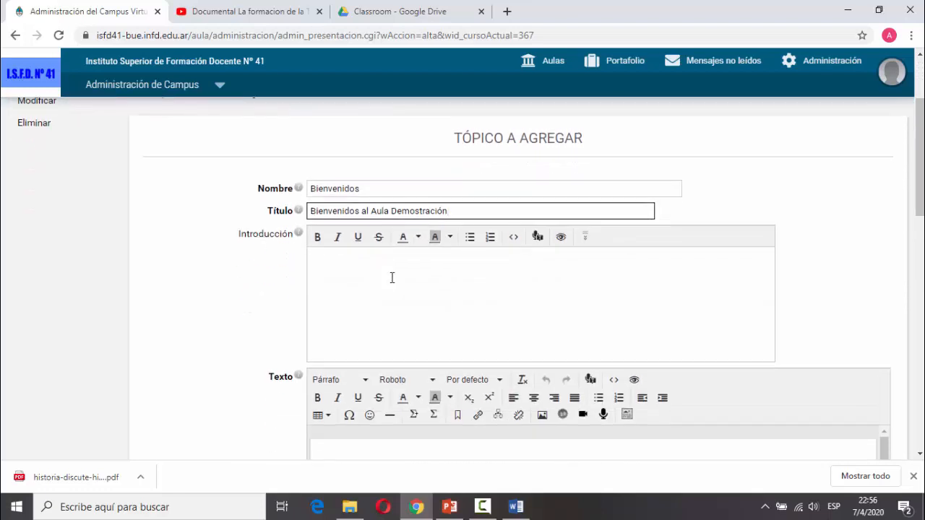
{"action": "left_click", "coordinate": [384, 294]}
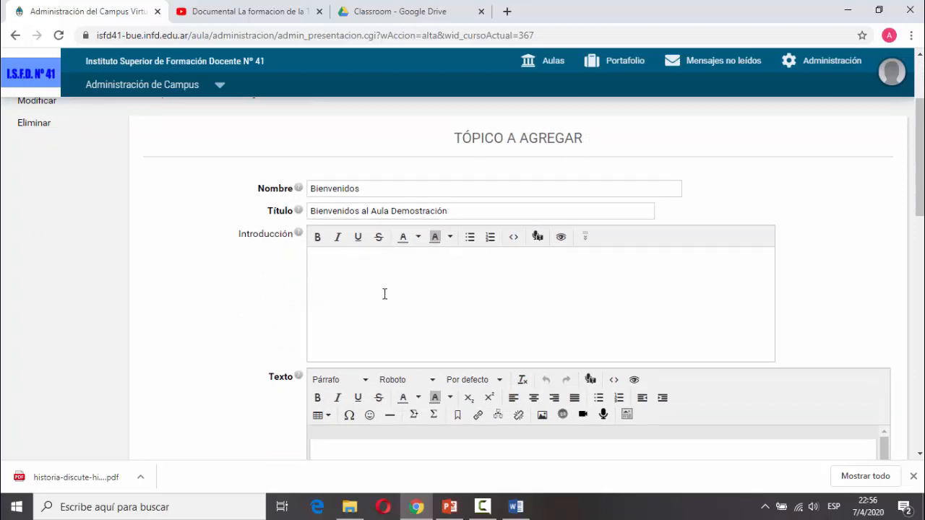
{"action": "type", "text": "Aula Demostración"}
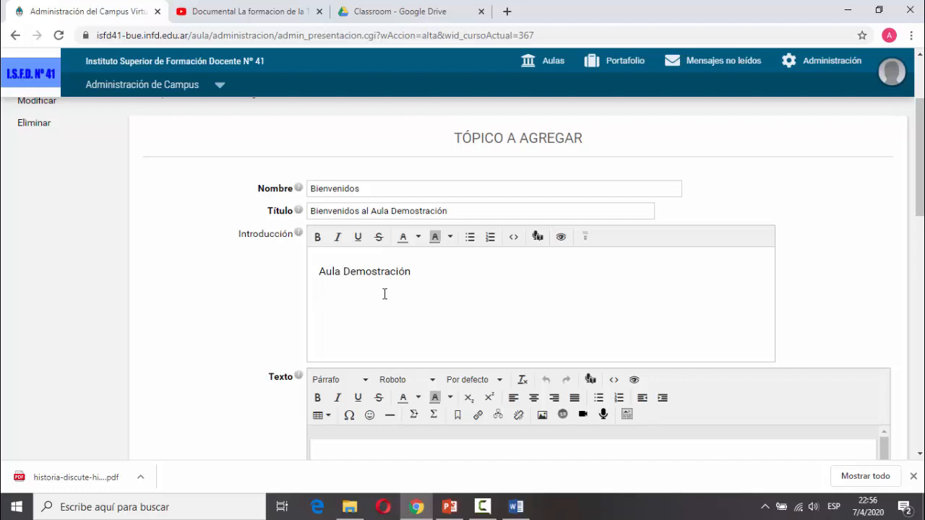
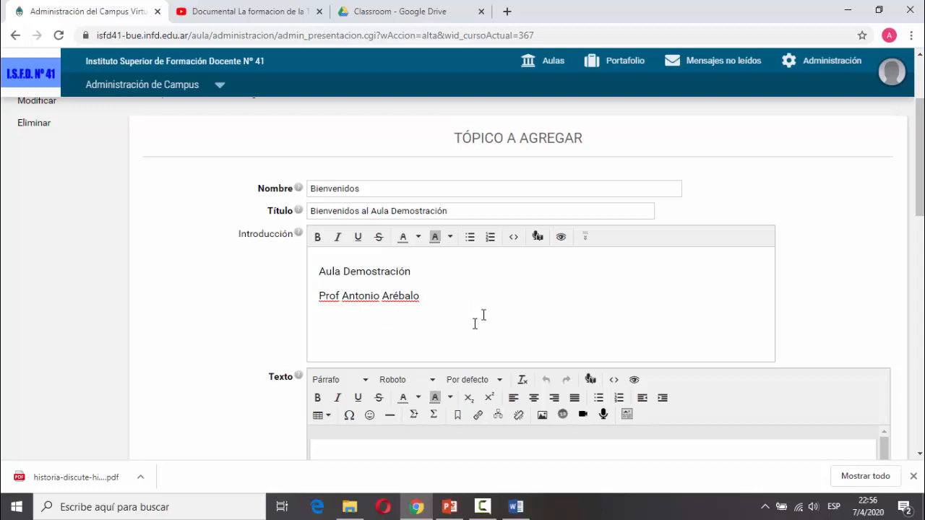
{"action": "scroll", "coordinate": [472, 331], "scroll_direction": "down", "scroll_amount": 1}
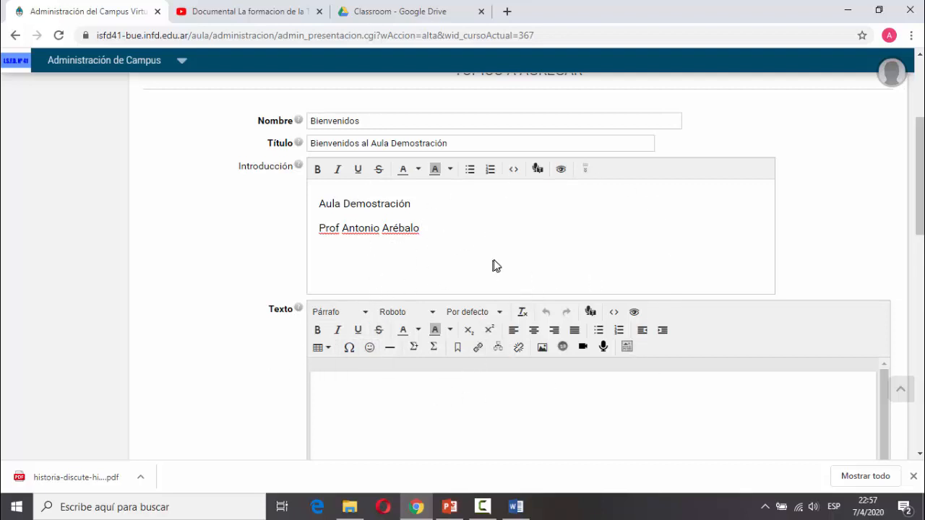
{"action": "left_click", "coordinate": [466, 424]}
Paste the course outline, Presentación del/los Profesores through Bibliografía por unidad, and review its lines.
{"action": "scroll", "coordinate": [465, 424], "scroll_direction": "down", "scroll_amount": 4}
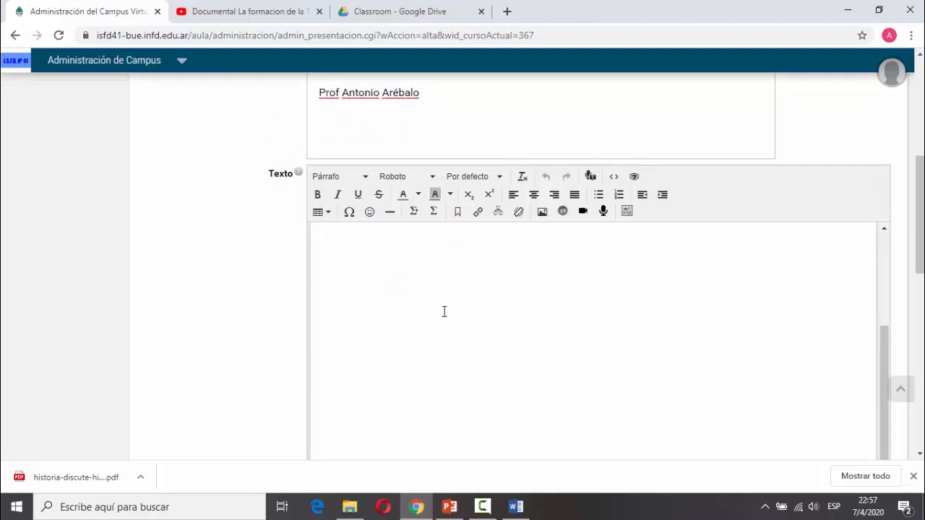
{"action": "key", "text": "ctrl+v"}
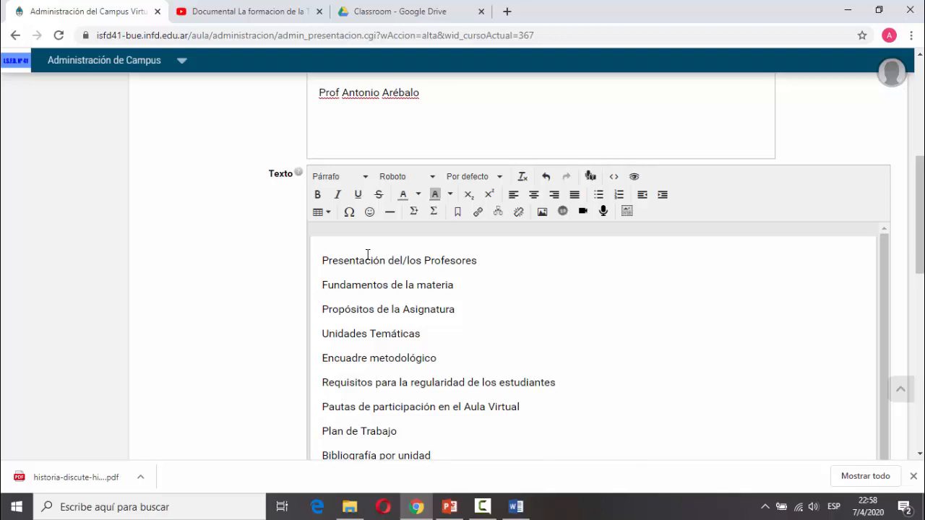
{"action": "left_click", "coordinate": [437, 96]}
{"action": "left_click_drag", "start_coordinate": [322, 284], "coordinate": [512, 282]}
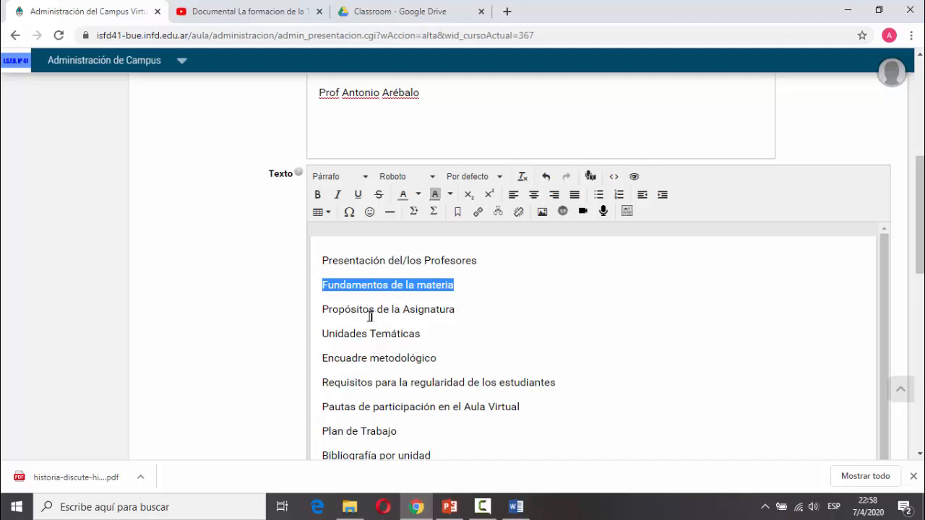
{"action": "left_click_drag", "start_coordinate": [339, 311], "coordinate": [470, 316]}
{"action": "left_click", "coordinate": [344, 347]}
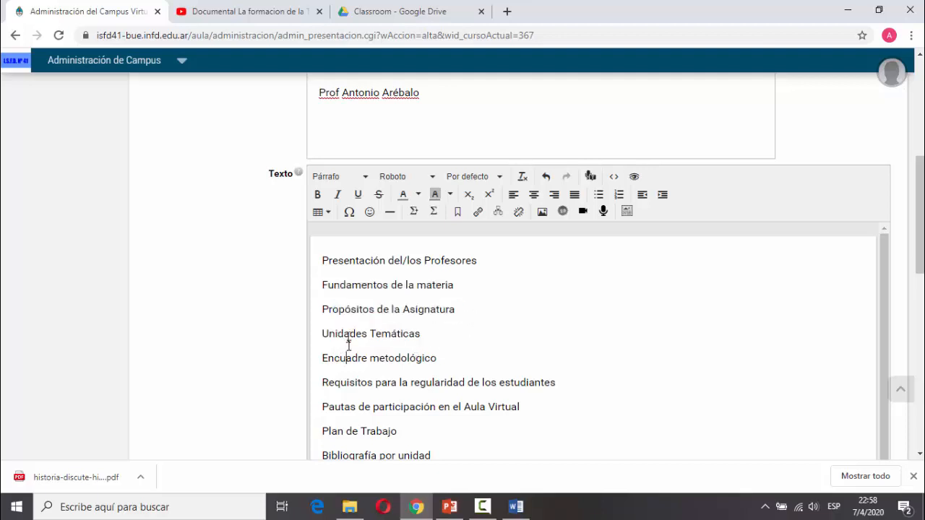
{"action": "left_click_drag", "start_coordinate": [335, 333], "coordinate": [436, 335]}
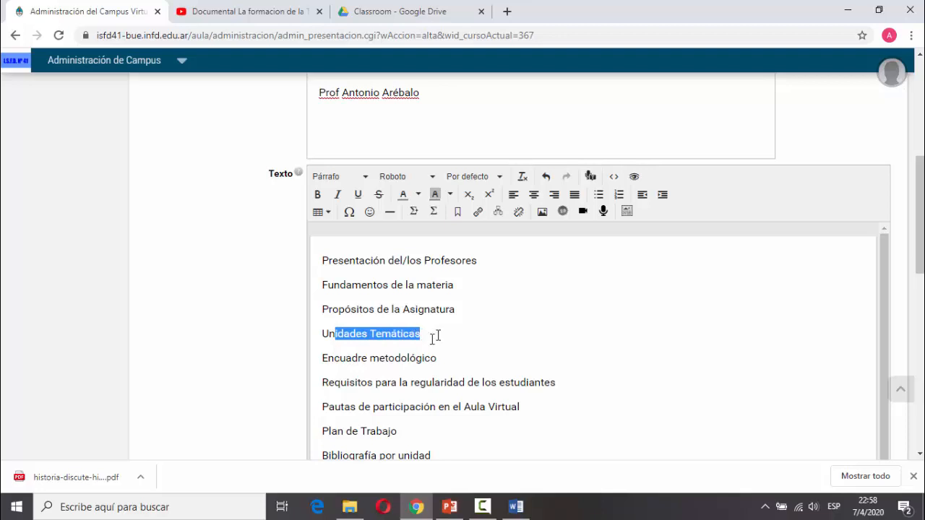
{"action": "left_click", "coordinate": [367, 359]}
{"action": "left_click", "coordinate": [444, 361]}
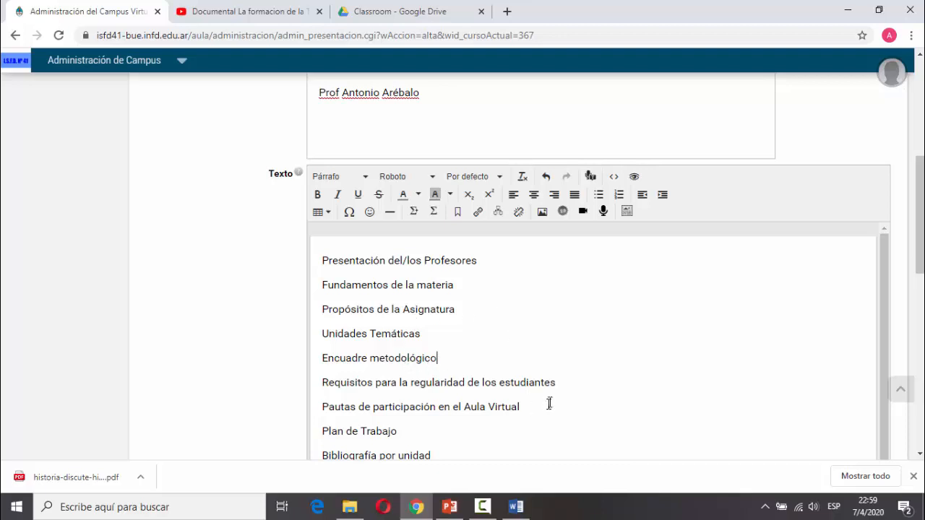
Append '(Descargar aquí)' to the Fundamentos de la materia line and select 'Descargar aquí'.
{"action": "left_click", "coordinate": [561, 384]}
{"action": "key", "text": "Down"}
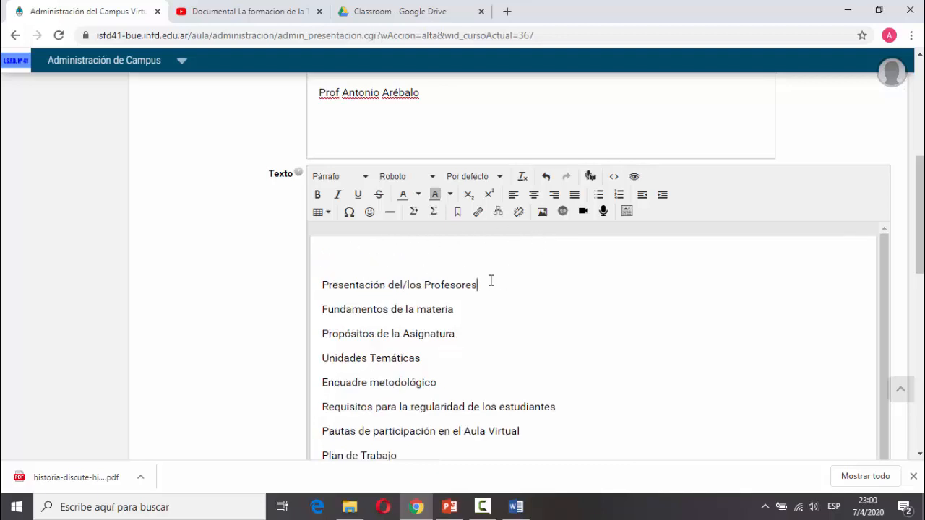
{"action": "left_click", "coordinate": [469, 313]}
{"action": "type", "text": "(Descra"}
{"action": "key", "text": "BackSpace"}
{"action": "key", "text": "BackSpace"}
{"action": "type", "text": "argar aquí)"}
{"action": "key", "text": "Left"}
{"action": "key", "text": "shift+Left"}
{"action": "key", "text": "shift+Left"}
{"action": "key", "text": "shift+Left"}
{"action": "key", "text": "shift+Left"}
{"action": "key", "text": "shift+Left"}
{"action": "key", "text": "shift+Left"}
{"action": "key", "text": "shift+Left"}
{"action": "key", "text": "shift+Left"}
{"action": "key", "text": "shift+Left"}
{"action": "key", "text": "shift+Left"}
{"action": "key", "text": "shift+Left"}
{"action": "key", "text": "shift+Left"}
{"action": "key", "text": "shift+Left"}
{"action": "key", "text": "shift+Left"}
{"action": "key", "text": "shift+Left"}
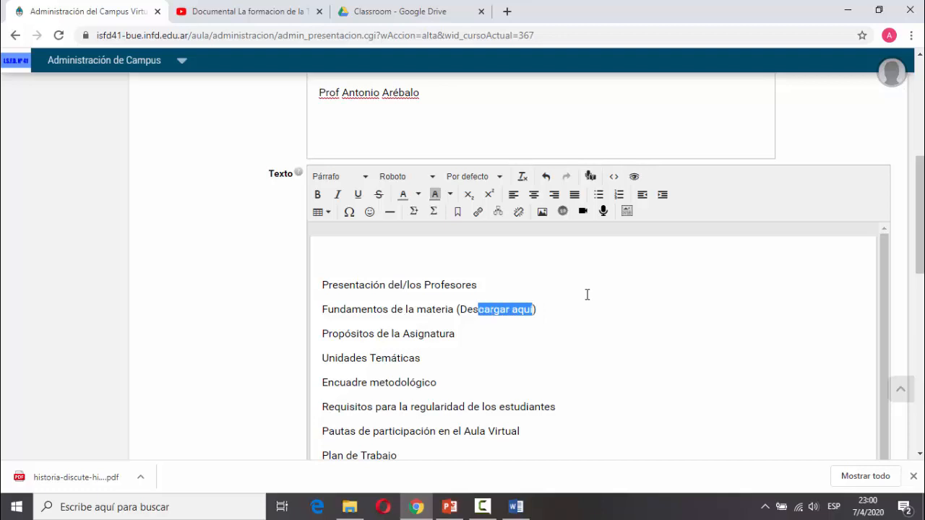
{"action": "key", "text": "shift+Right"}
Copy the sharing link of the Historia discute Historia PDF in the Drive Classroom folder.
{"action": "left_click", "coordinate": [354, 8]}
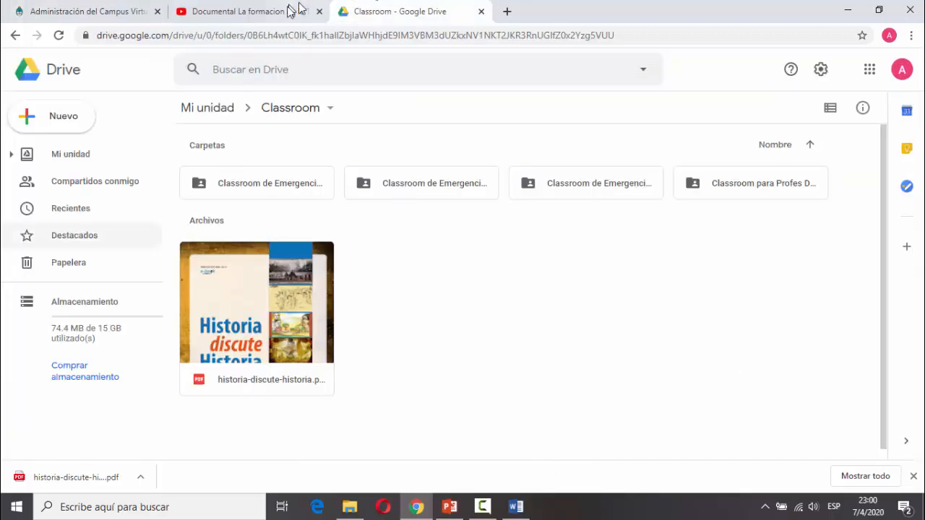
{"action": "left_click", "coordinate": [307, 310]}
{"action": "right_click", "coordinate": [306, 311]}
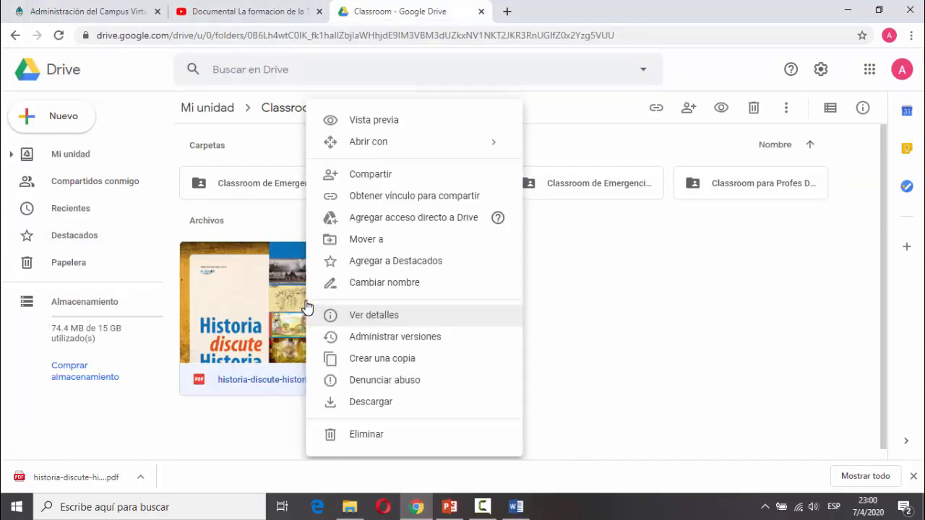
{"action": "left_click", "coordinate": [371, 202]}
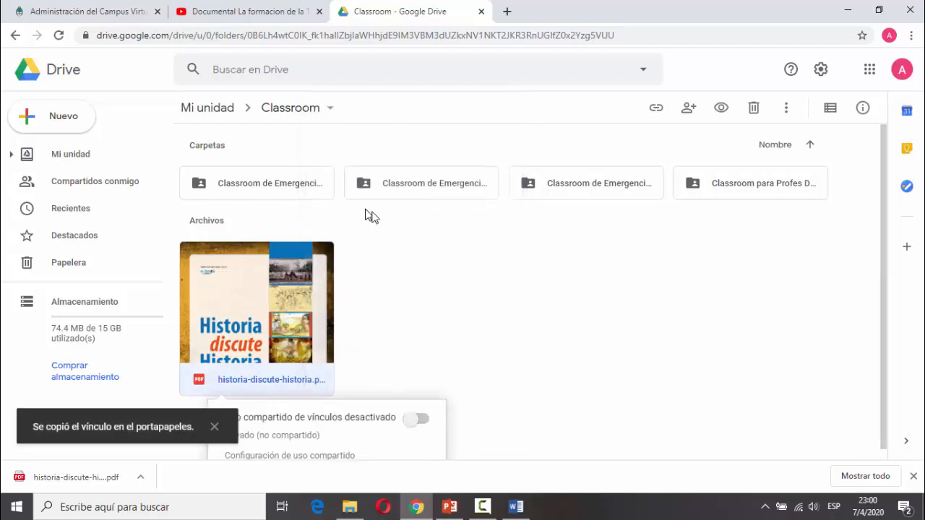
{"action": "left_click", "coordinate": [130, 9]}
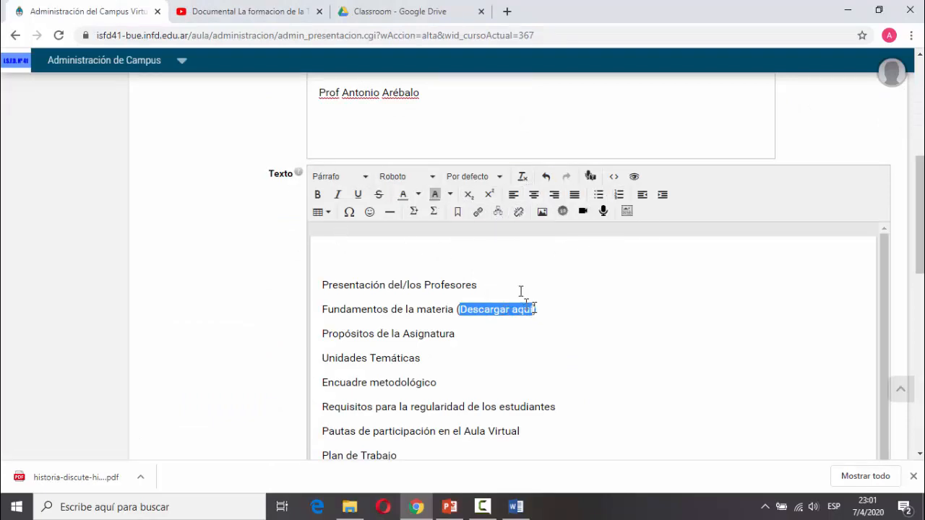
Link 'Descargar aquí' to the pasted Drive URL as a manually entered Sitios hyperlink.
{"action": "left_click", "coordinate": [479, 212]}
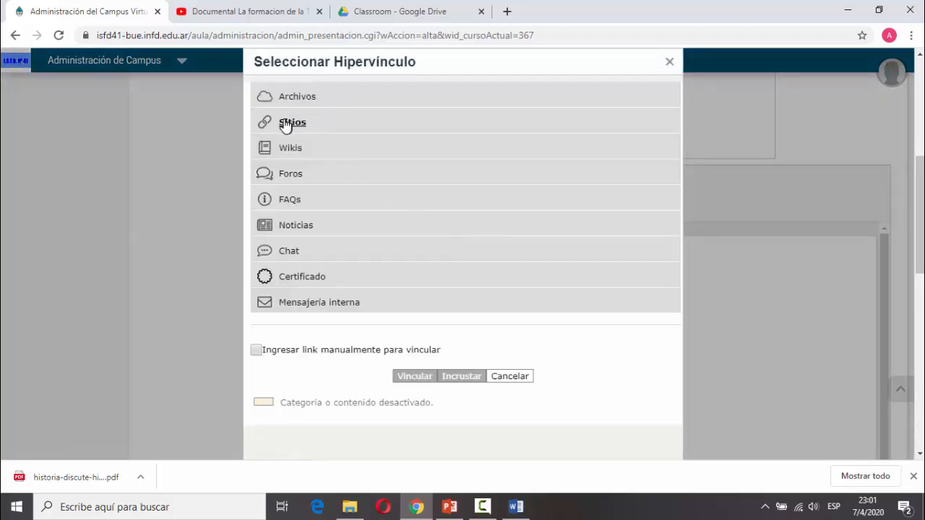
{"action": "left_click", "coordinate": [292, 123]}
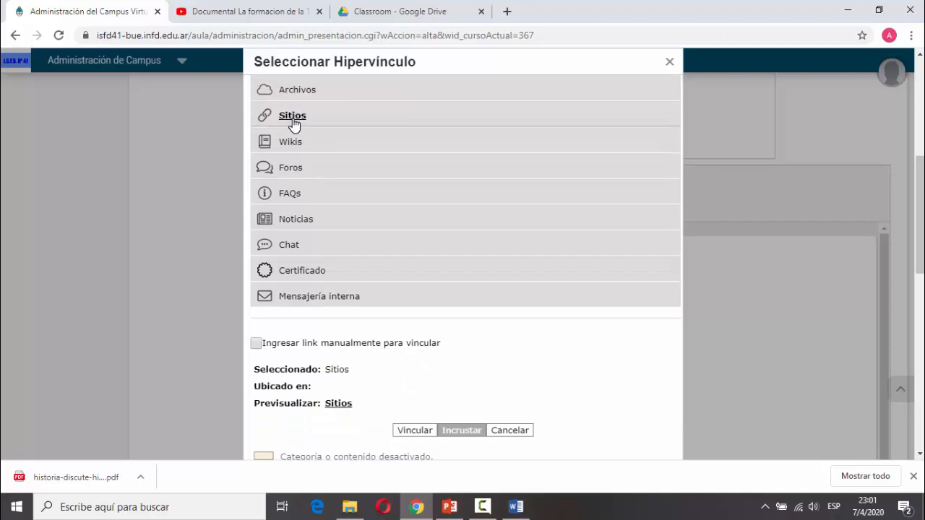
{"action": "left_click", "coordinate": [258, 344]}
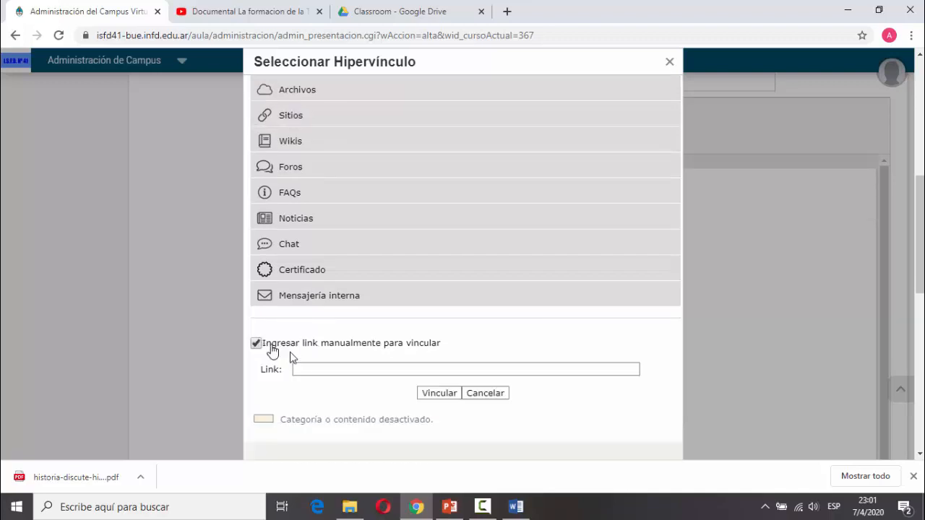
{"action": "right_click", "coordinate": [309, 370]}
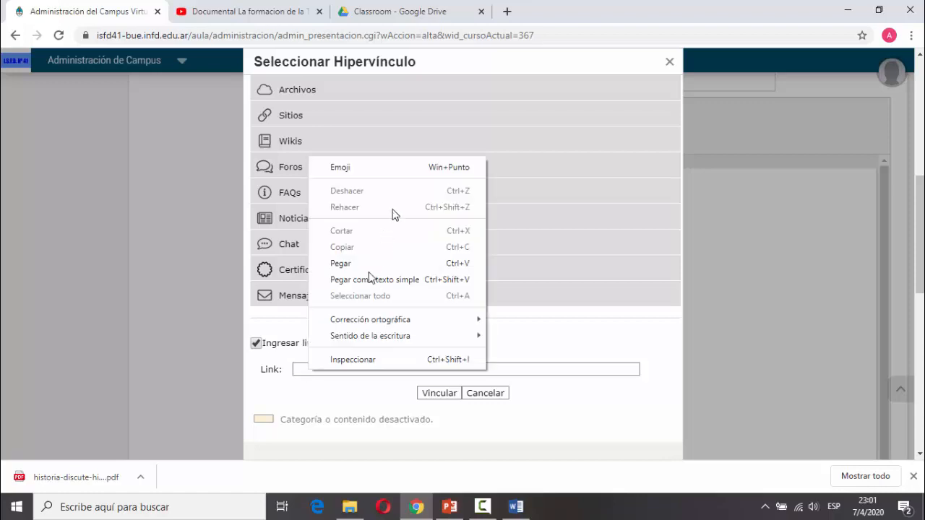
{"action": "left_click", "coordinate": [368, 264]}
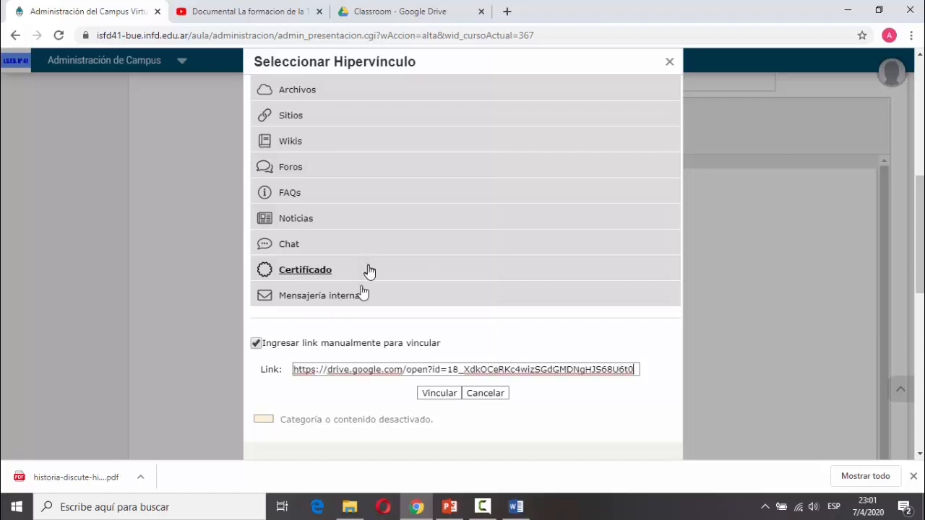
{"action": "left_click", "coordinate": [430, 394]}
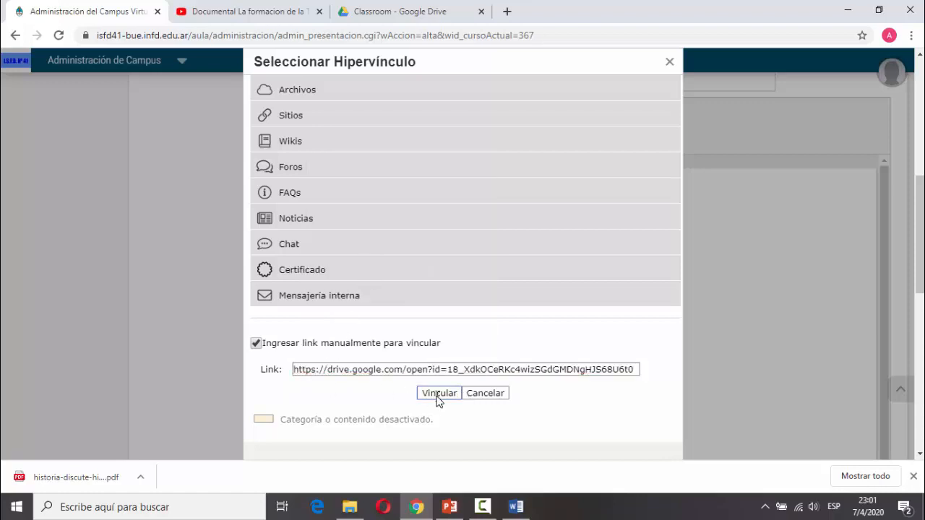
Select the new Descargar aquí link to check it, briefly revisiting Drive.
{"action": "left_click", "coordinate": [530, 290]}
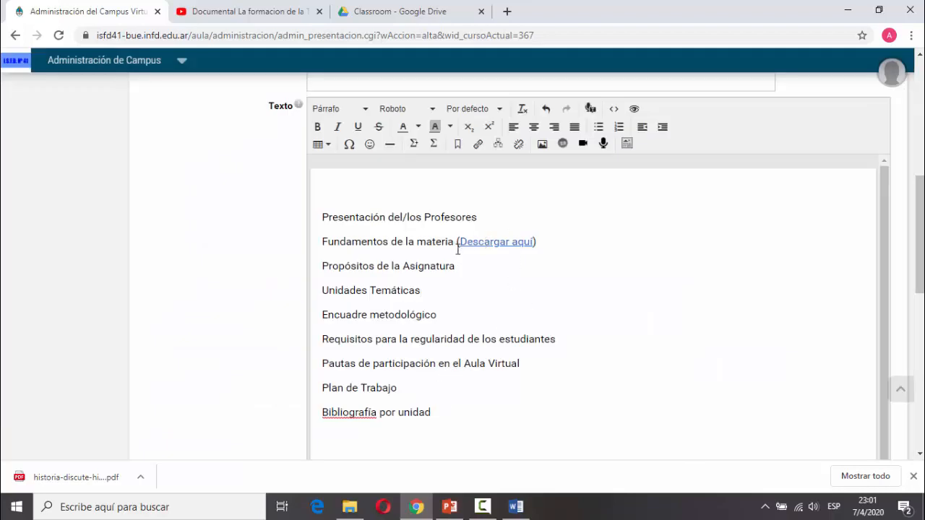
{"action": "left_click_drag", "start_coordinate": [463, 243], "coordinate": [530, 246]}
{"action": "left_click", "coordinate": [454, 11]}
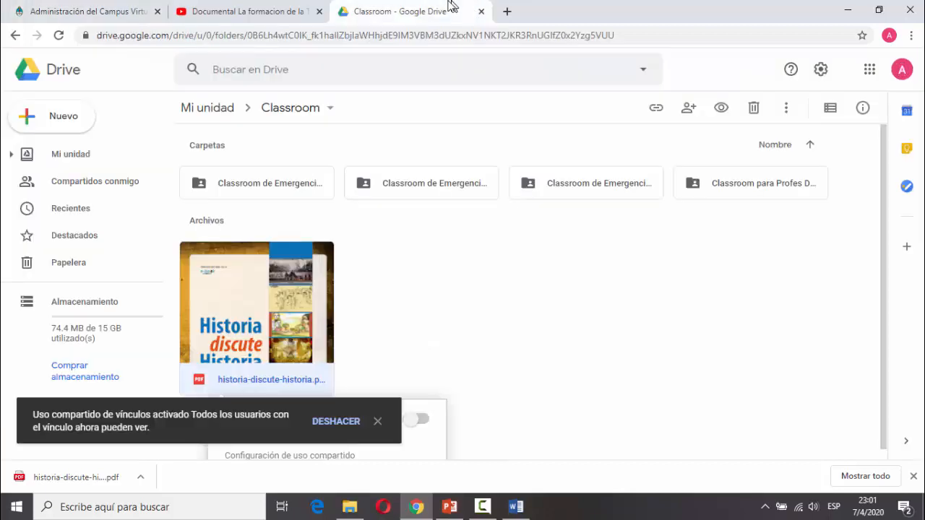
{"action": "left_click", "coordinate": [117, 9]}
{"action": "left_click", "coordinate": [600, 282]}
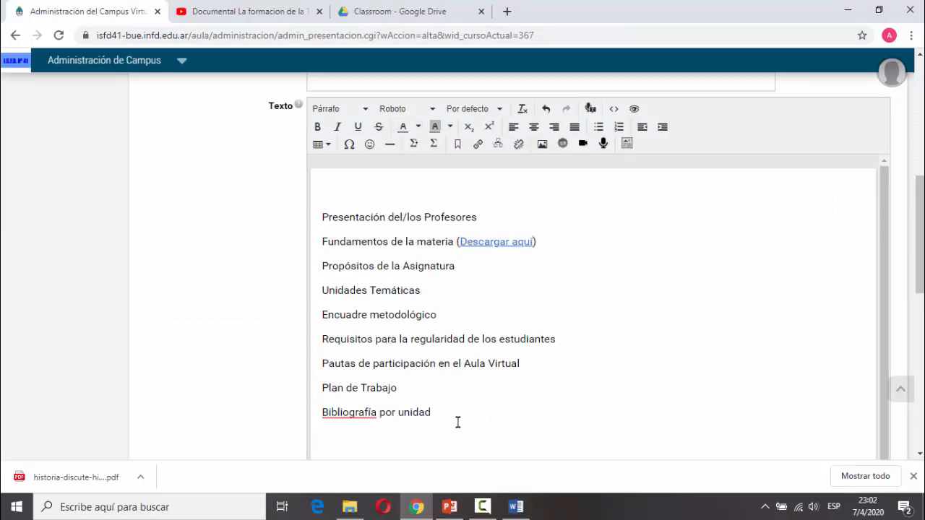
Insert a blank line above Presentación del/los Profesores and place the cursor on it.
{"action": "left_click_drag", "start_coordinate": [451, 411], "coordinate": [343, 217]}
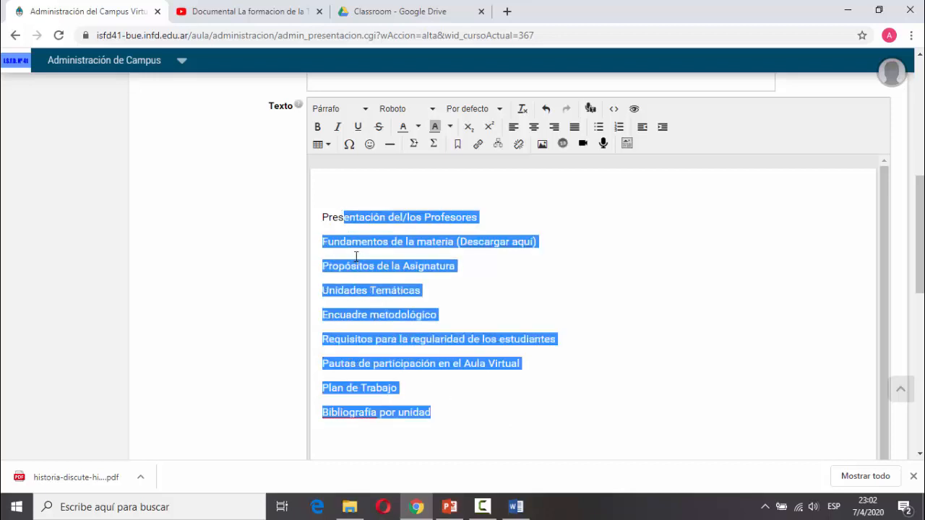
{"action": "left_click", "coordinate": [357, 257]}
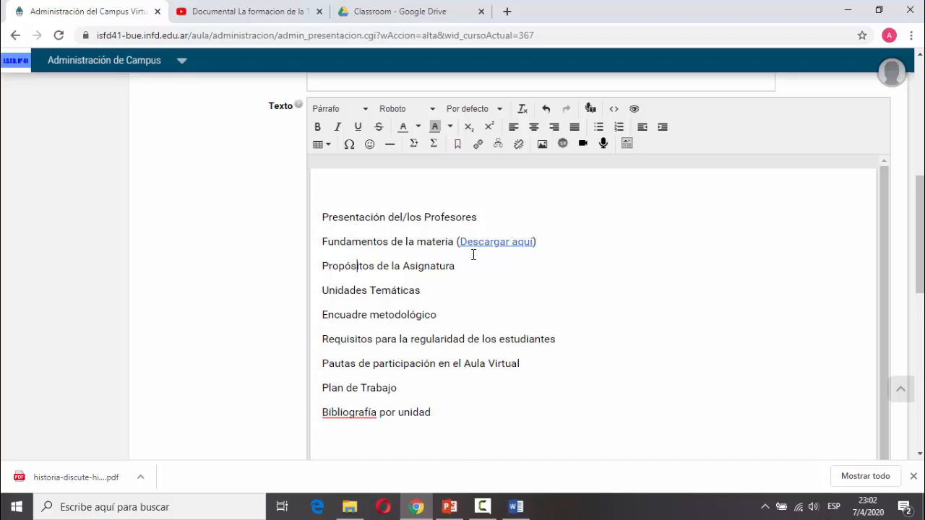
{"action": "left_click", "coordinate": [322, 218]}
{"action": "key", "text": "Return"}
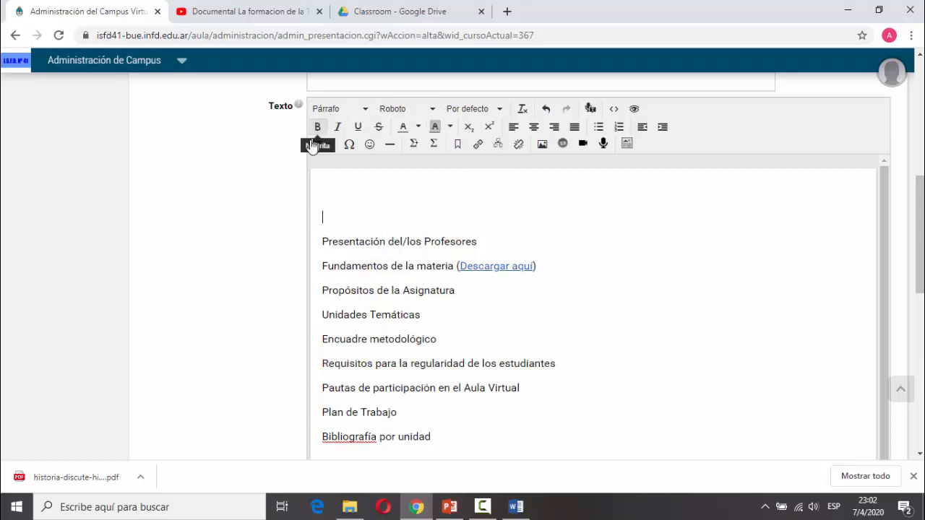
{"action": "left_click", "coordinate": [366, 111]}
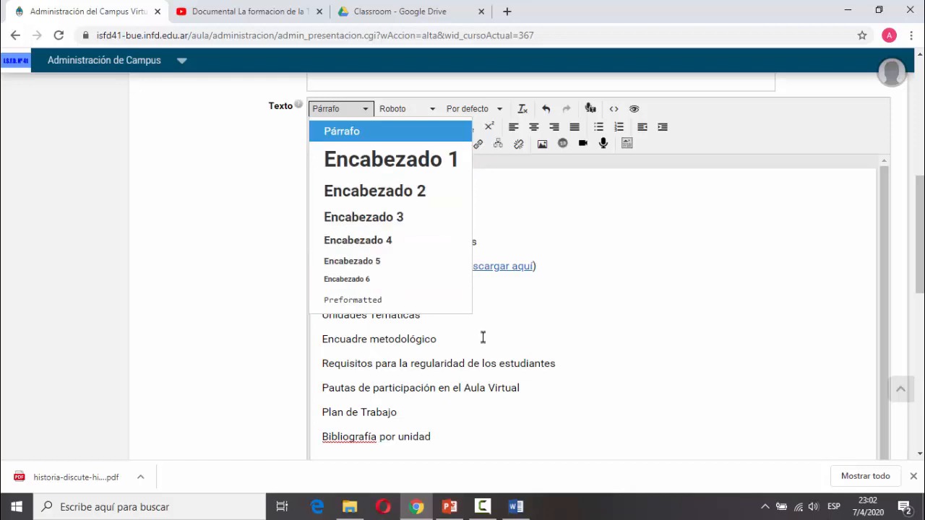
{"action": "left_click", "coordinate": [540, 374]}
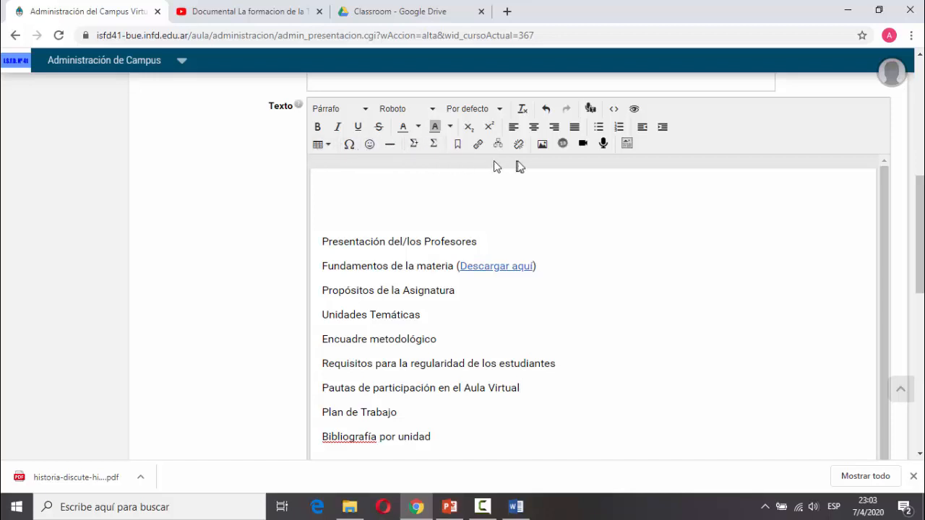
{"action": "left_click", "coordinate": [377, 196]}
Copy the iframe embed code of the National Geographic Tierra formation documentary.
{"action": "left_click", "coordinate": [194, 8]}
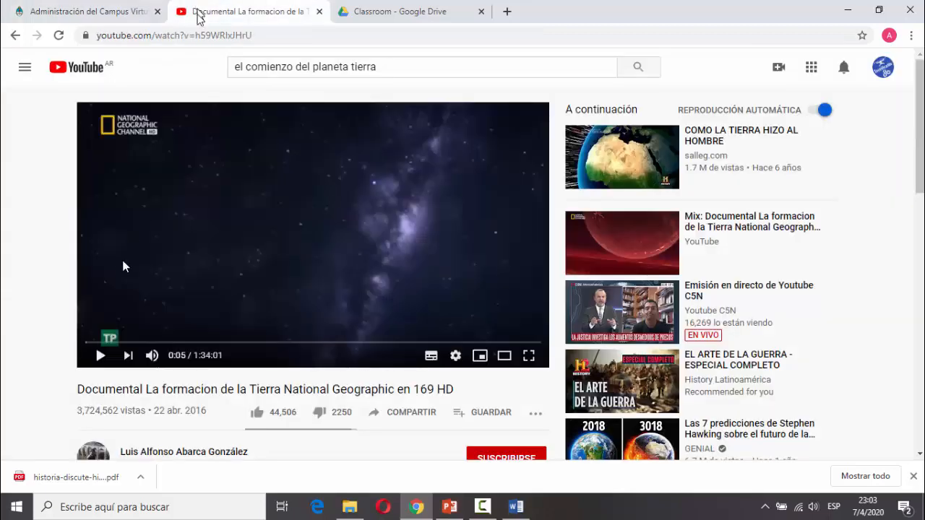
{"action": "left_click", "coordinate": [416, 418]}
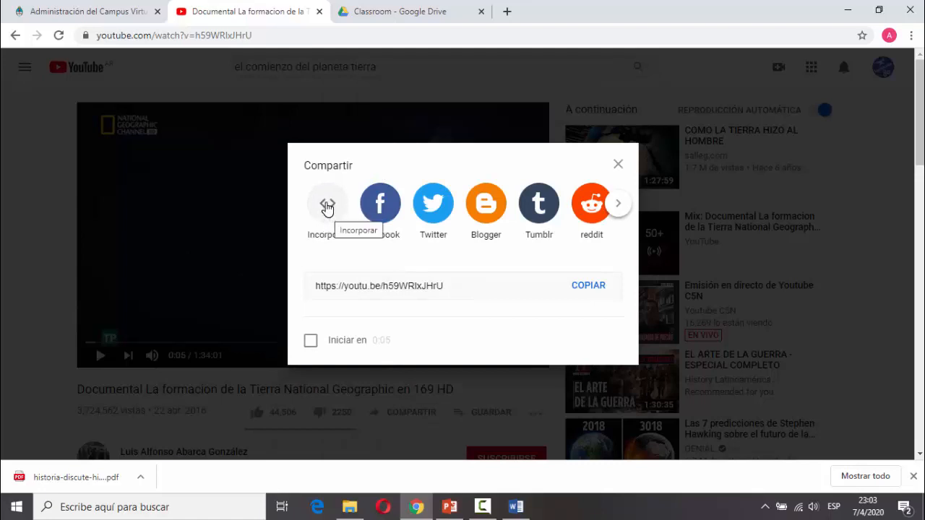
{"action": "left_click", "coordinate": [327, 206]}
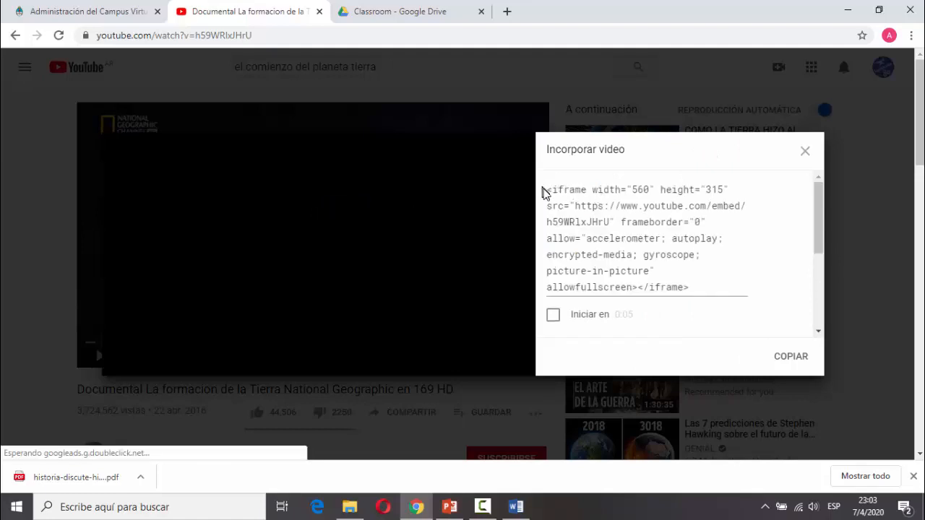
{"action": "left_click", "coordinate": [780, 358]}
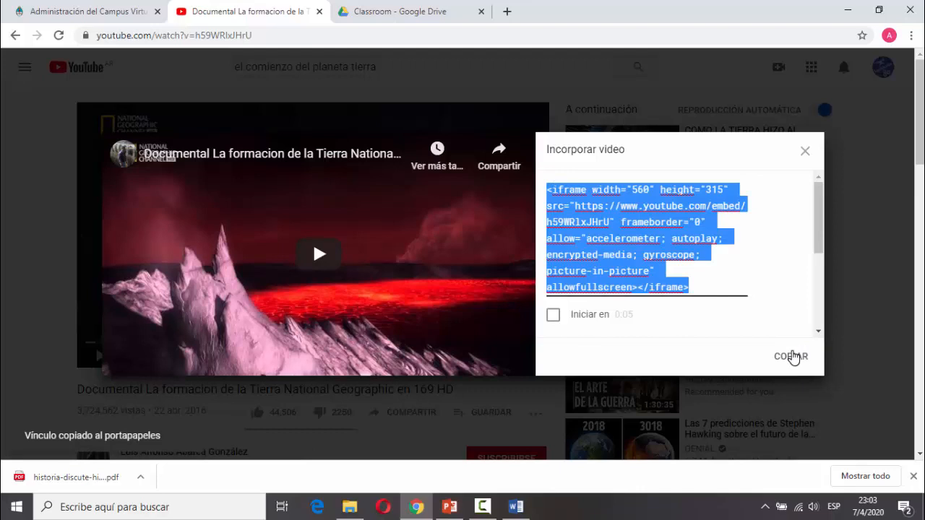
{"action": "left_click", "coordinate": [108, 9]}
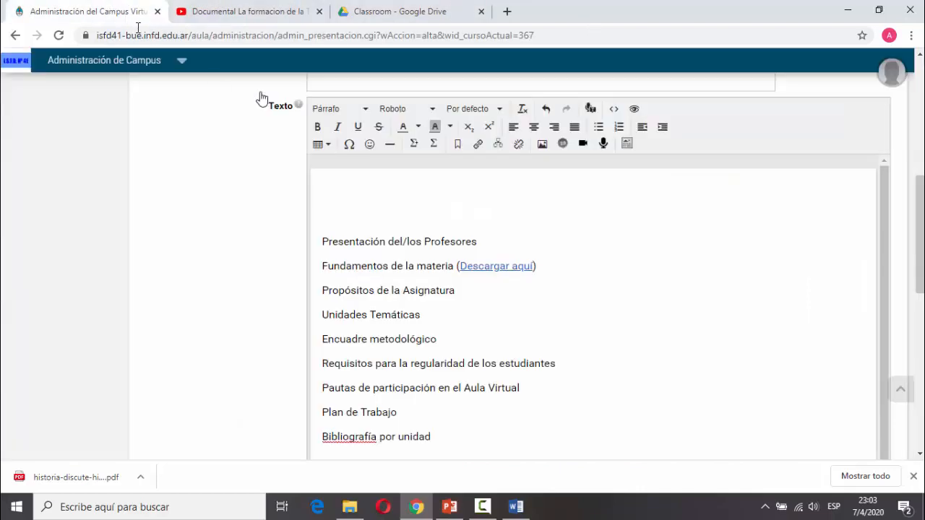
Paste the YouTube Earth-formation documentary embed at the top of the Texto editor, above the headings.
{"action": "left_click", "coordinate": [562, 145]}
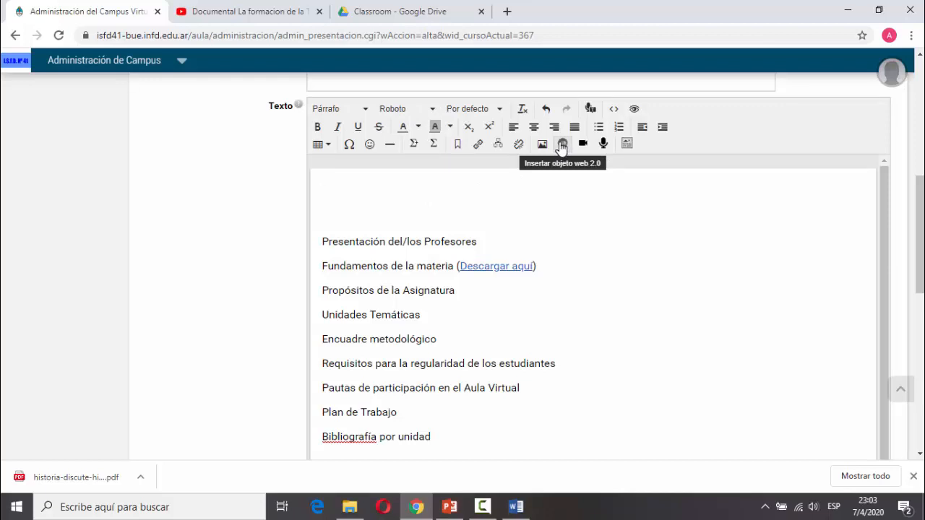
{"action": "left_click", "coordinate": [562, 145]}
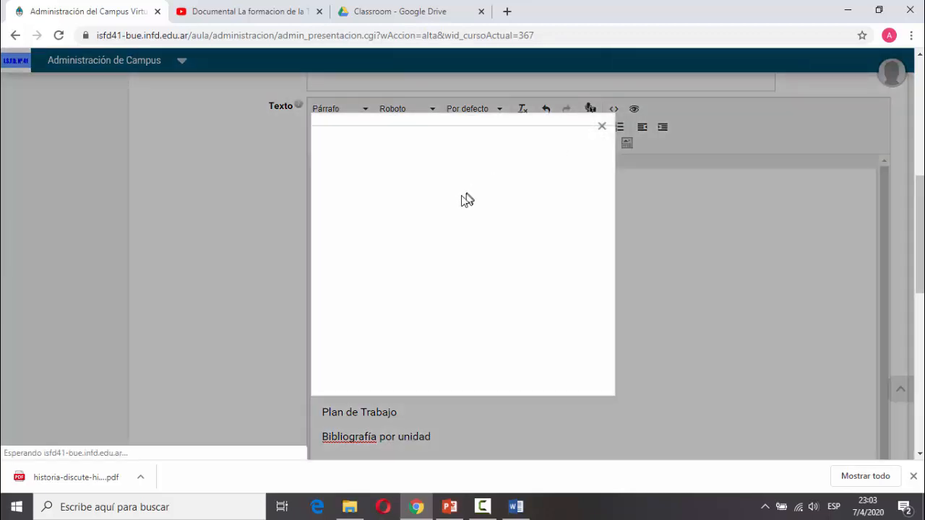
{"action": "right_click", "coordinate": [442, 208]}
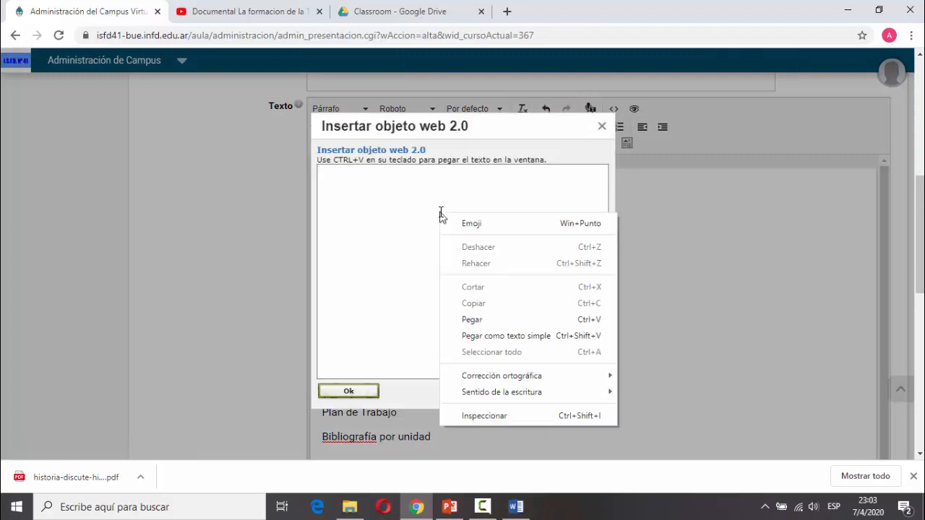
{"action": "left_click", "coordinate": [485, 332]}
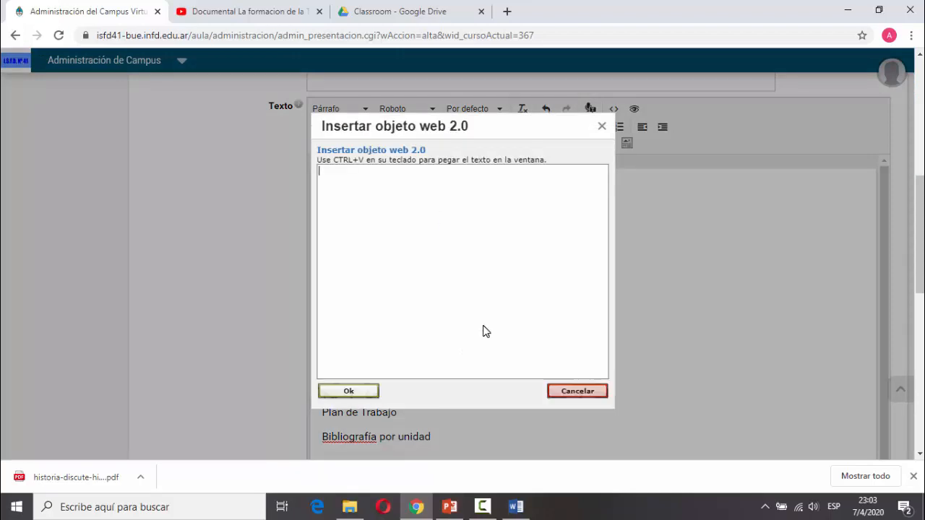
{"action": "left_click", "coordinate": [370, 394]}
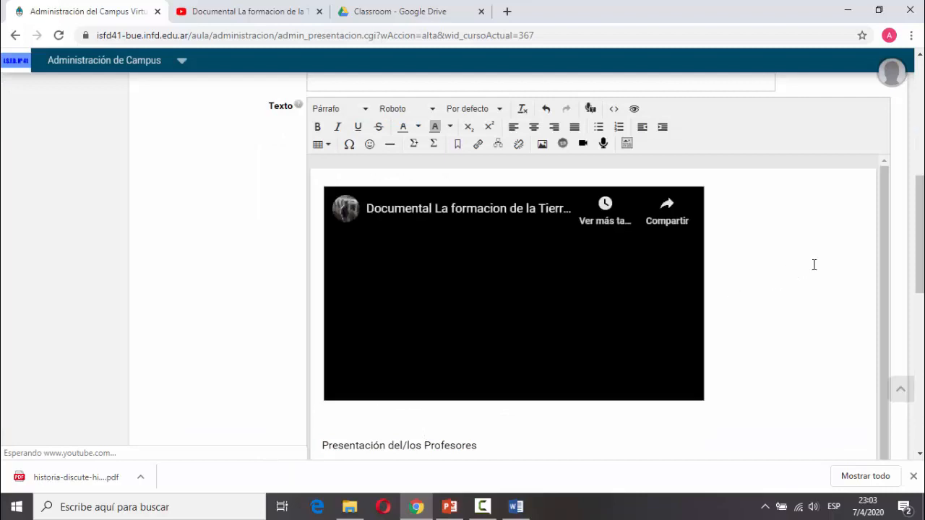
{"action": "scroll", "coordinate": [771, 242], "scroll_direction": "down", "scroll_amount": 2}
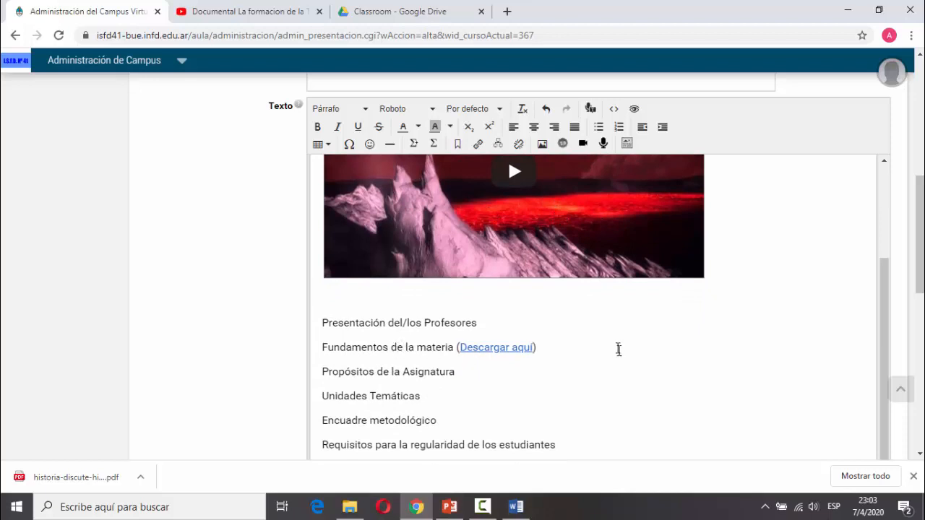
{"action": "scroll", "coordinate": [616, 351], "scroll_direction": "down", "scroll_amount": 3}
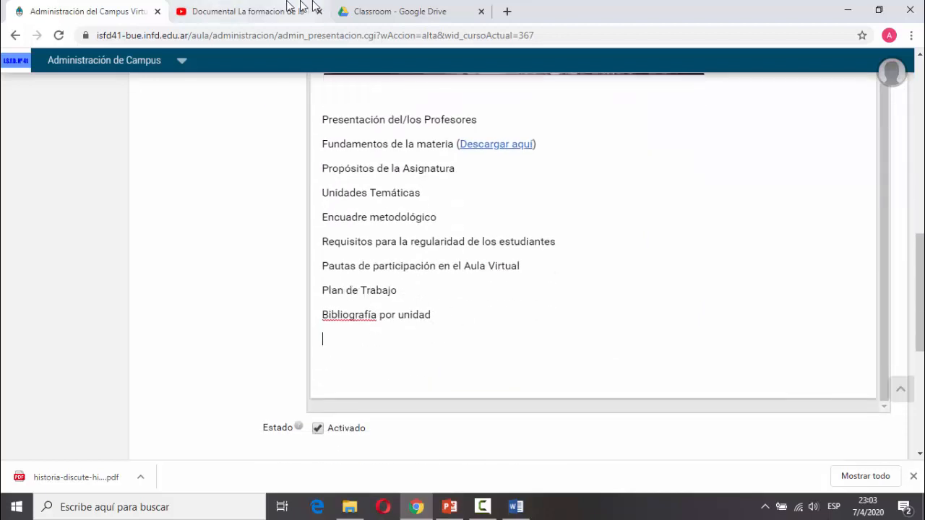
Open historia-discute-historia.pdf from the Drive Classroom folder in its own tab.
{"action": "left_click", "coordinate": [378, 12]}
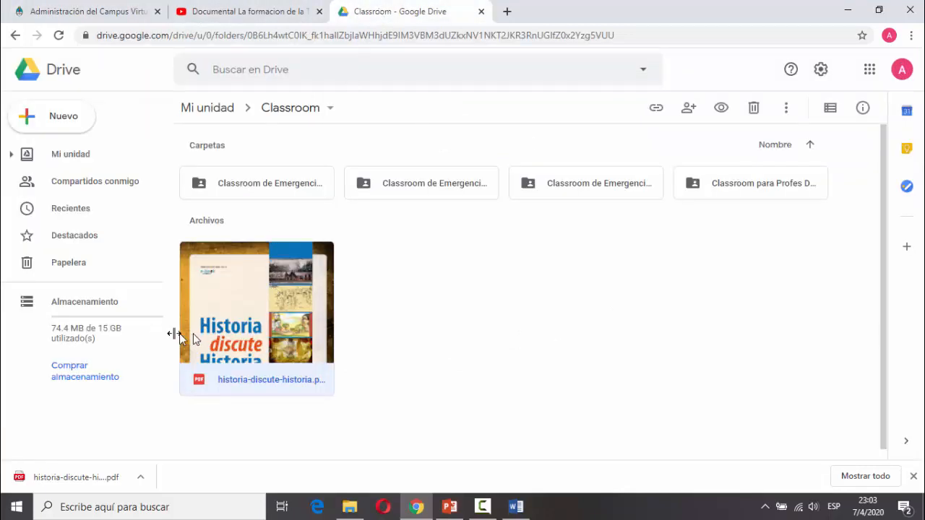
{"action": "double_click", "coordinate": [233, 341]}
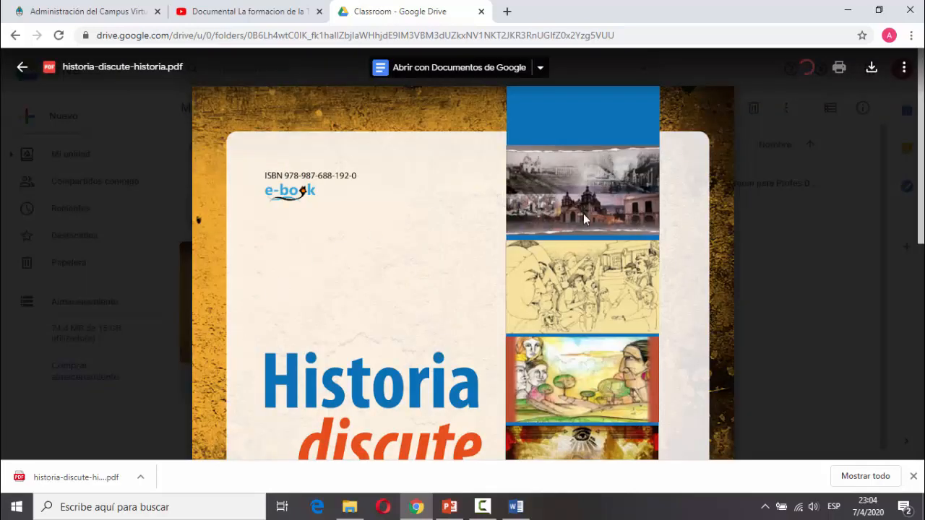
{"action": "left_click", "coordinate": [904, 69]}
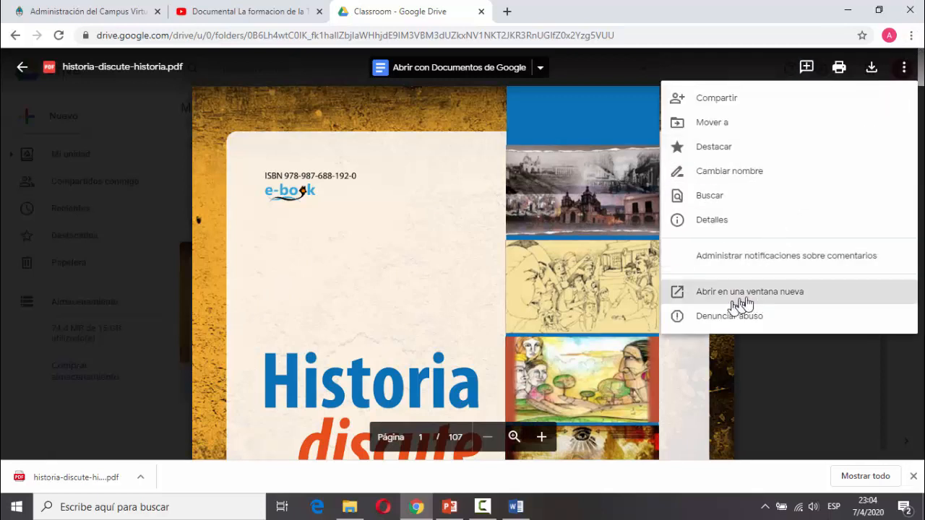
{"action": "left_click", "coordinate": [775, 296]}
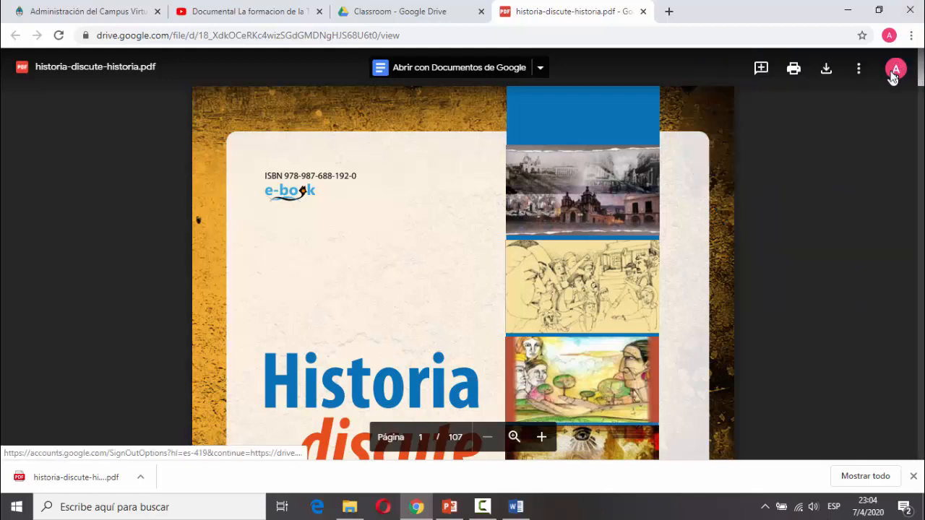
Copy the PDF's iframe embed code from Insertar elemento, then return to the presentation editor.
{"action": "left_click", "coordinate": [858, 68]}
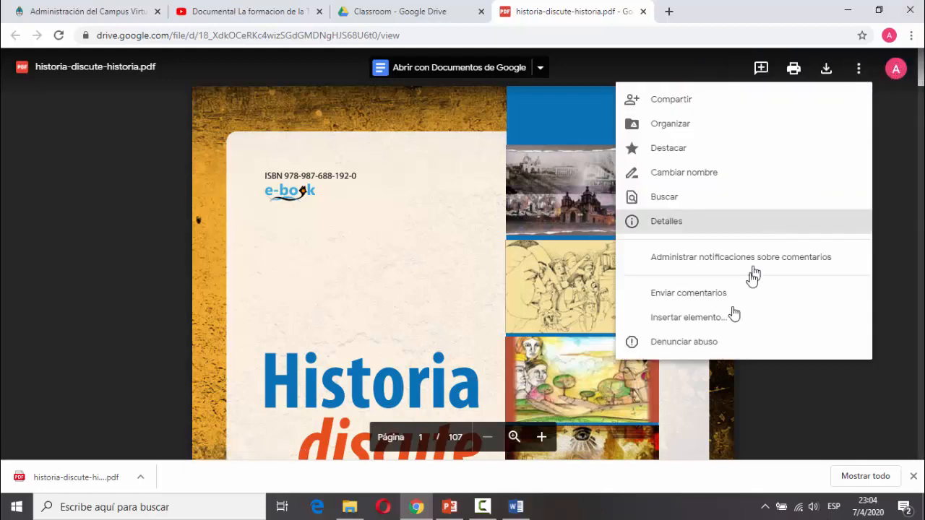
{"action": "left_click", "coordinate": [695, 320]}
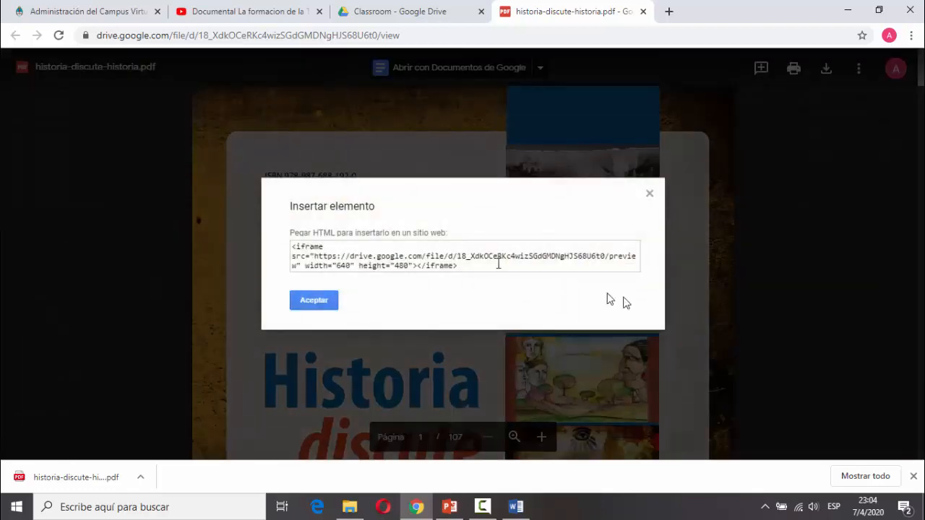
{"action": "left_click", "coordinate": [363, 245]}
{"action": "key", "text": "ctrl+c"}
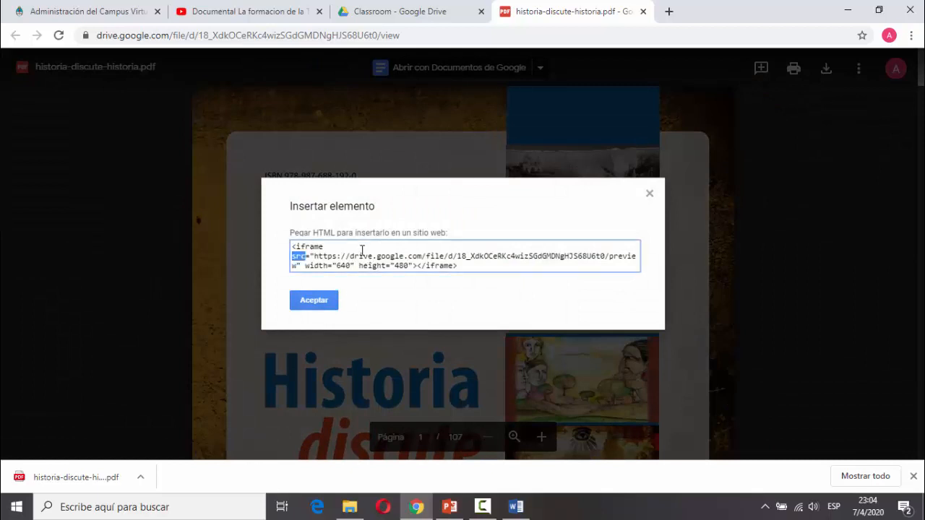
{"action": "right_click", "coordinate": [362, 250]}
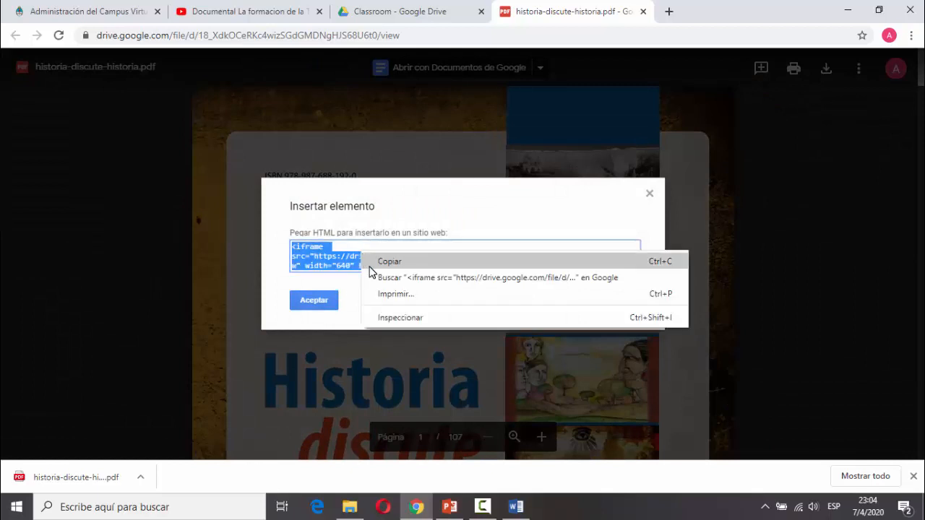
{"action": "left_click", "coordinate": [370, 264]}
{"action": "left_click", "coordinate": [296, 301]}
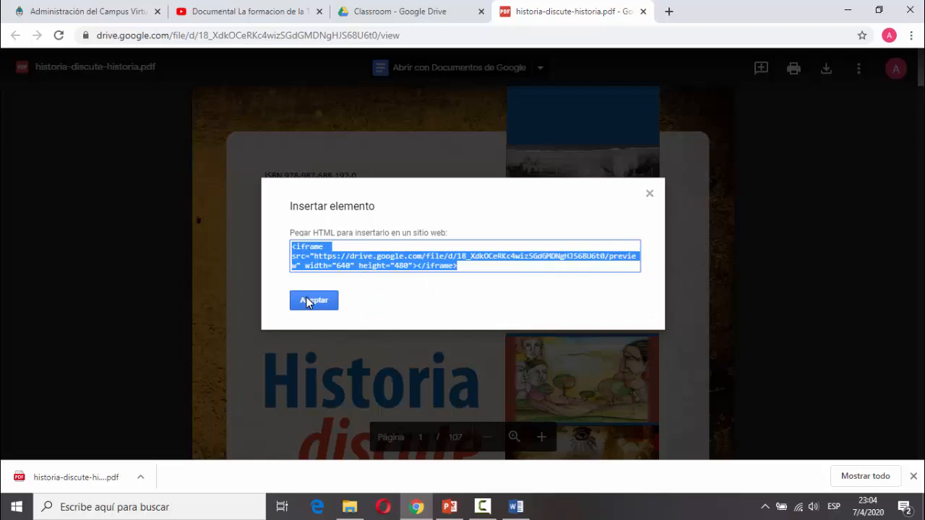
{"action": "left_click", "coordinate": [32, 12]}
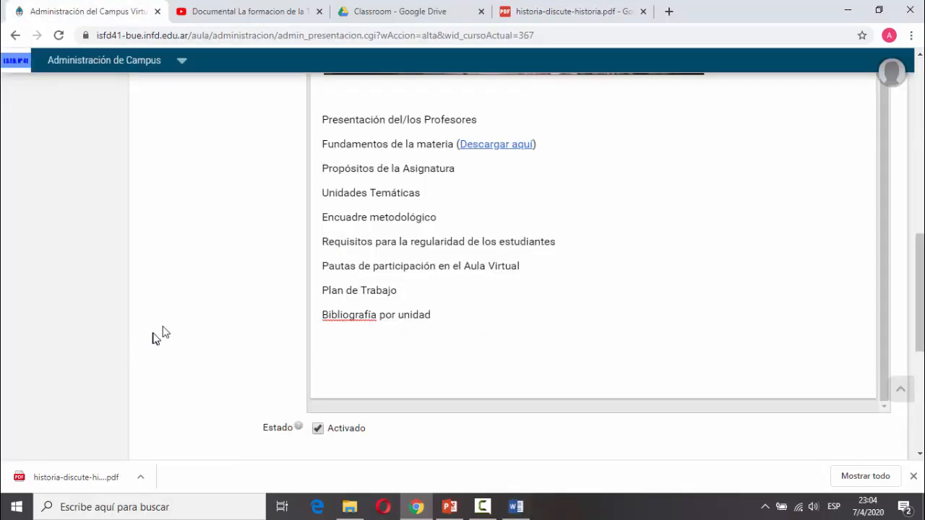
Paste the historia-discute-historia PDF iframe code as a web 2.0 object after Bibliografía por unidad.
{"action": "scroll", "coordinate": [190, 289], "scroll_direction": "up", "scroll_amount": 4}
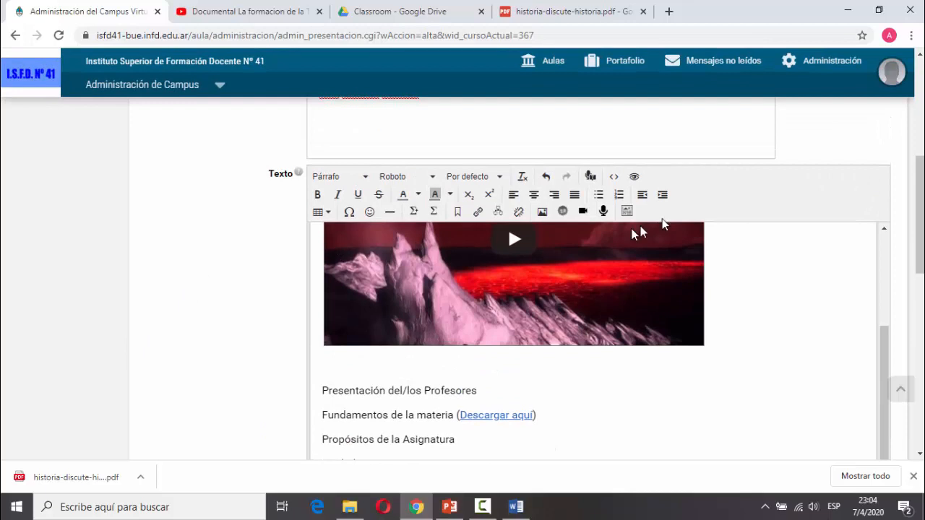
{"action": "left_click", "coordinate": [562, 211]}
{"action": "right_click", "coordinate": [491, 231]}
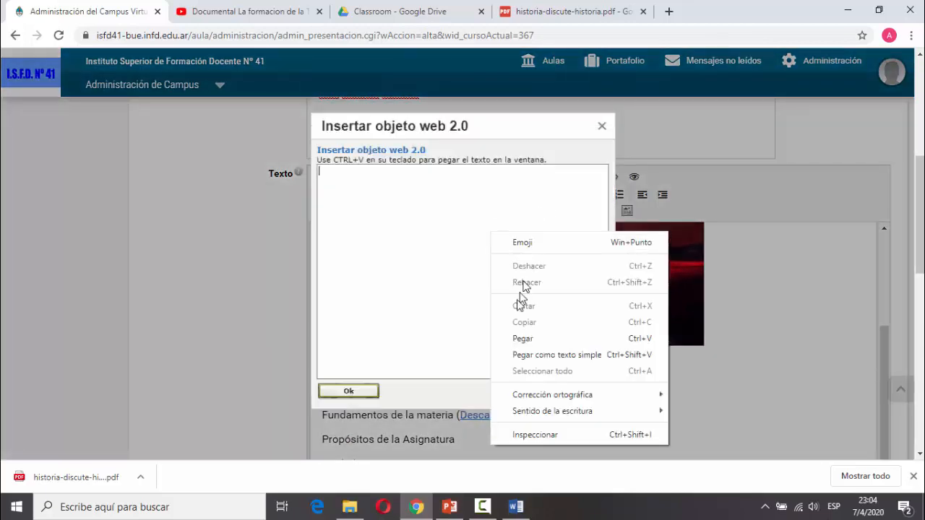
{"action": "left_click", "coordinate": [519, 337]}
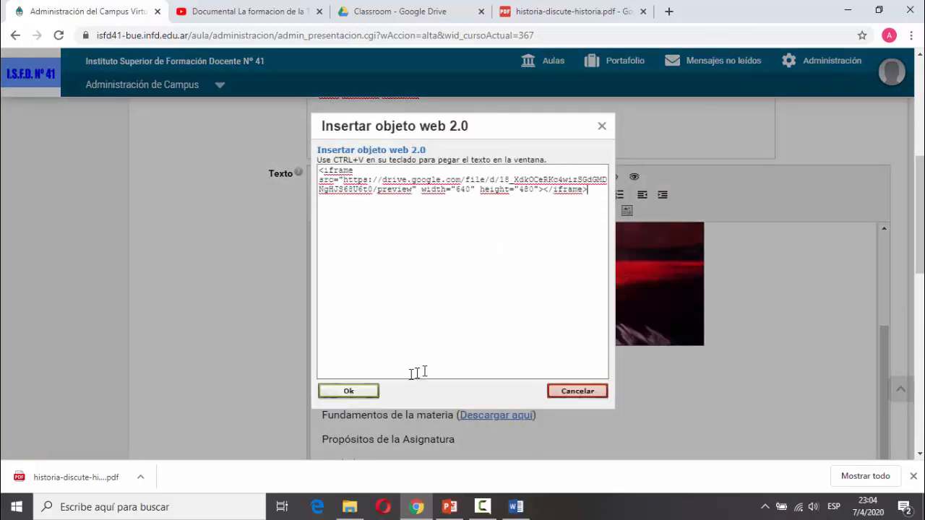
{"action": "left_click", "coordinate": [345, 396]}
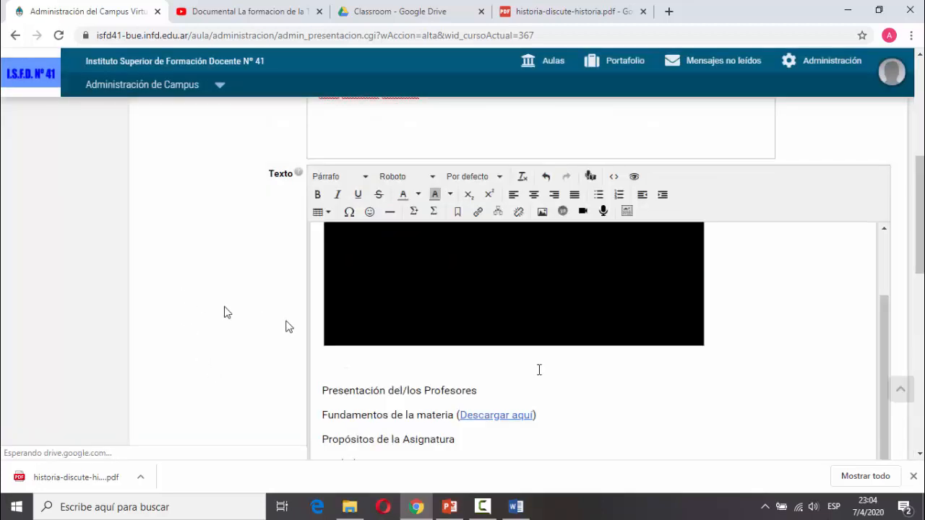
Add an empty line before 'Presentación del/los Profesores' in the headings list.
{"action": "scroll", "coordinate": [816, 364], "scroll_direction": "down", "scroll_amount": 4}
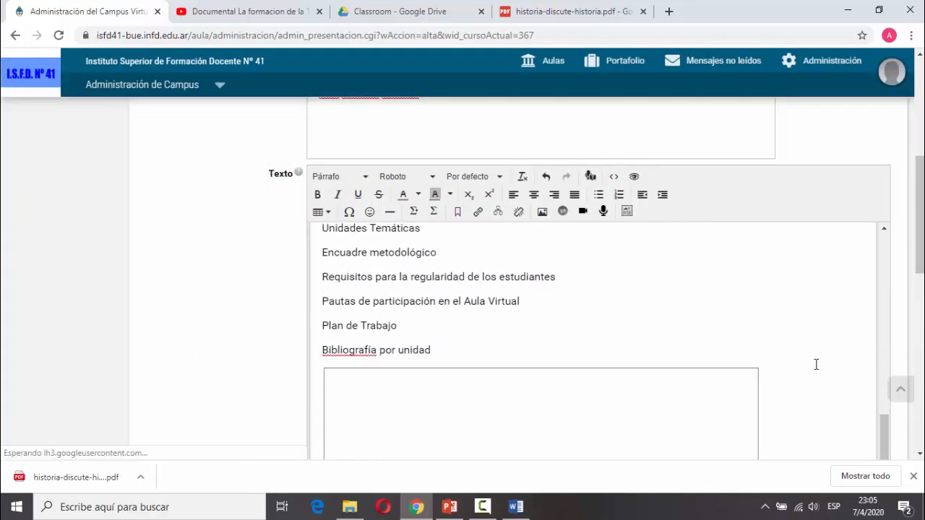
{"action": "scroll", "coordinate": [802, 356], "scroll_direction": "down", "scroll_amount": 2}
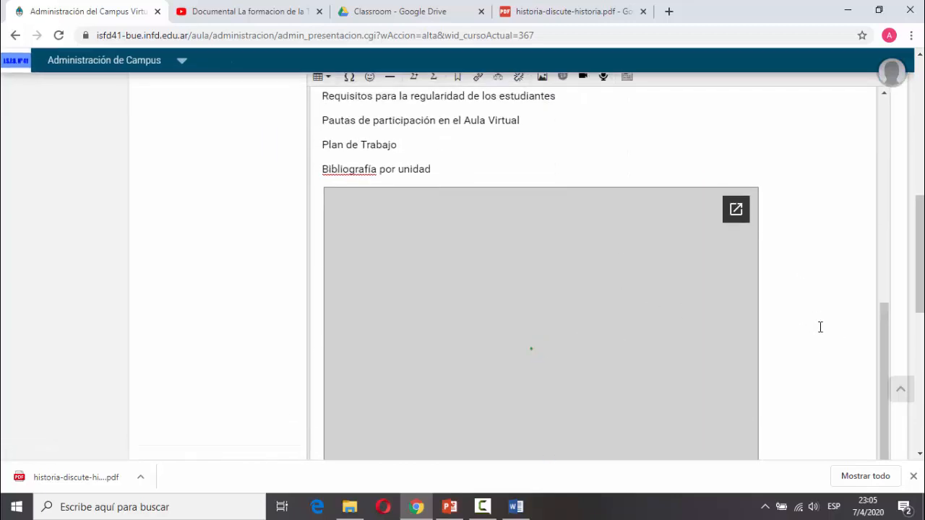
{"action": "scroll", "coordinate": [819, 326], "scroll_direction": "up", "scroll_amount": 5}
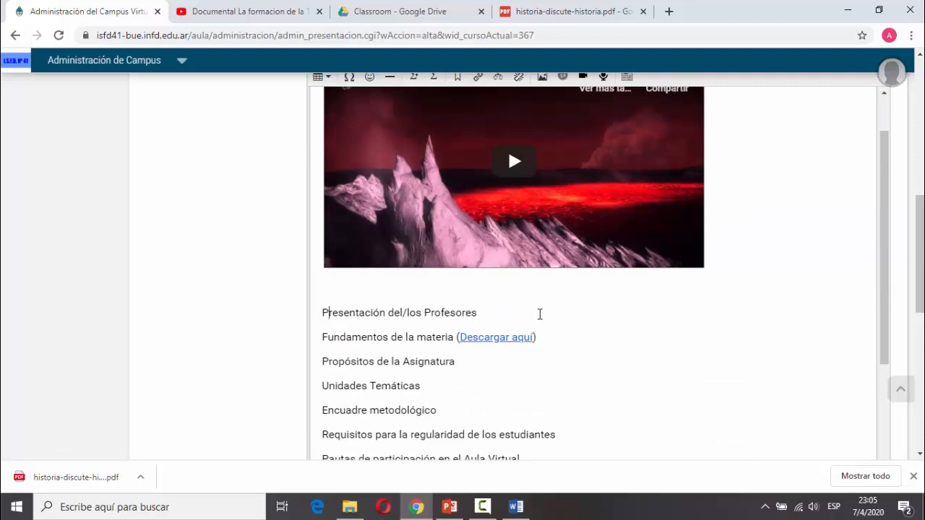
{"action": "key", "text": "Return"}
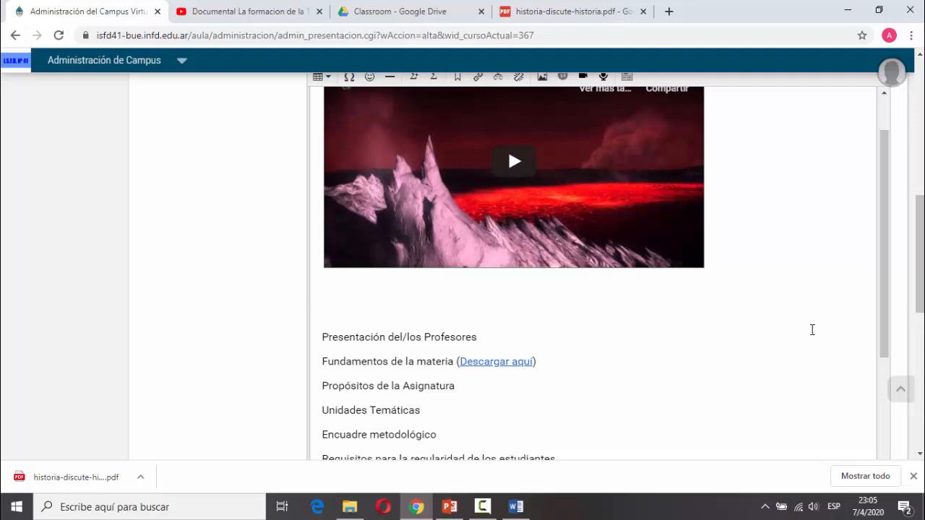
{"action": "scroll", "coordinate": [812, 329], "scroll_direction": "up", "scroll_amount": 1}
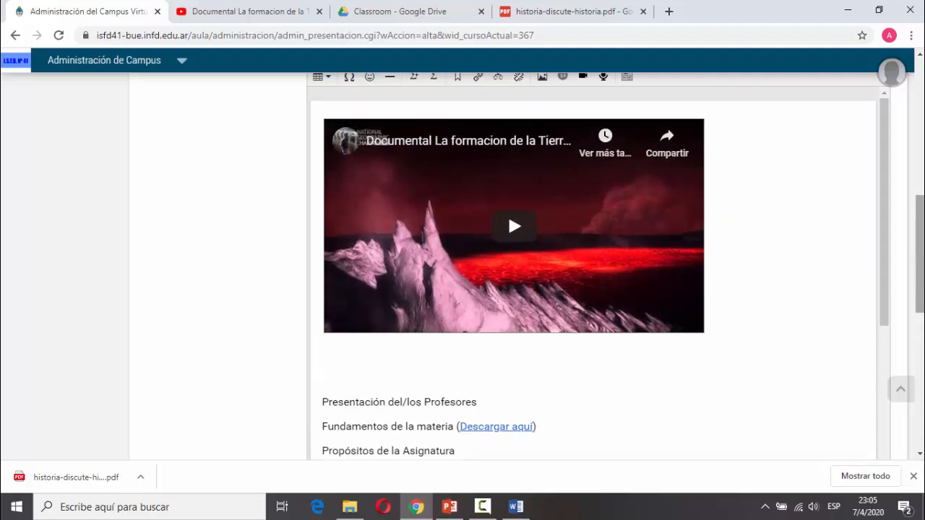
{"action": "scroll", "coordinate": [827, 310], "scroll_direction": "up", "scroll_amount": 1}
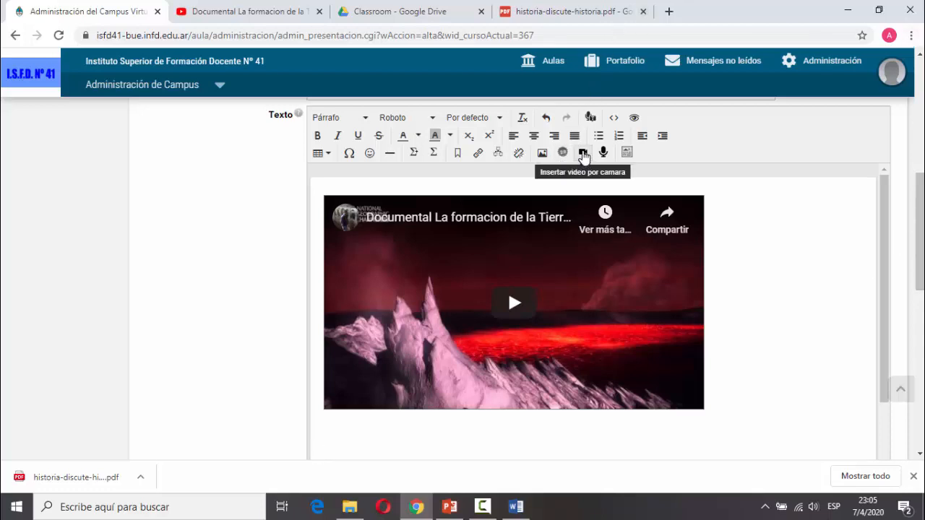
{"action": "left_click", "coordinate": [583, 154]}
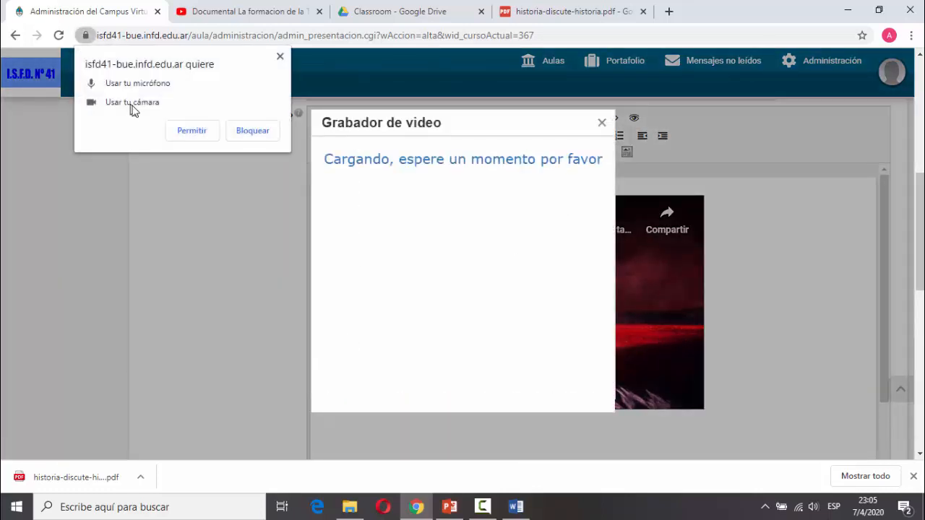
{"action": "left_click", "coordinate": [189, 132]}
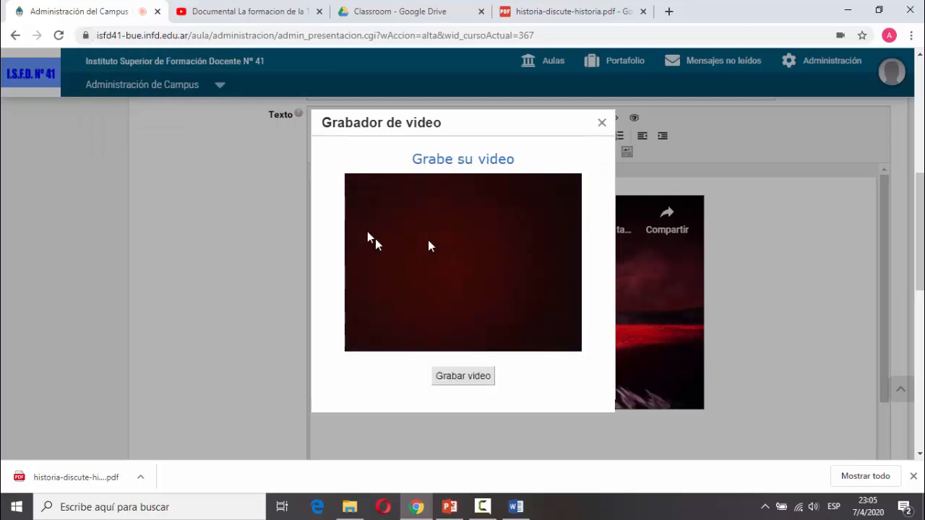
{"action": "left_click", "coordinate": [465, 377]}
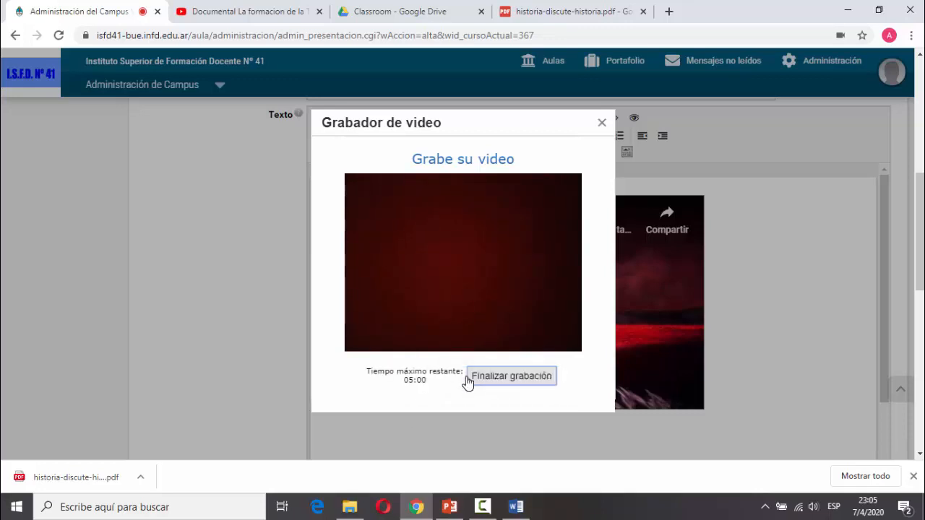
{"action": "left_click", "coordinate": [492, 377]}
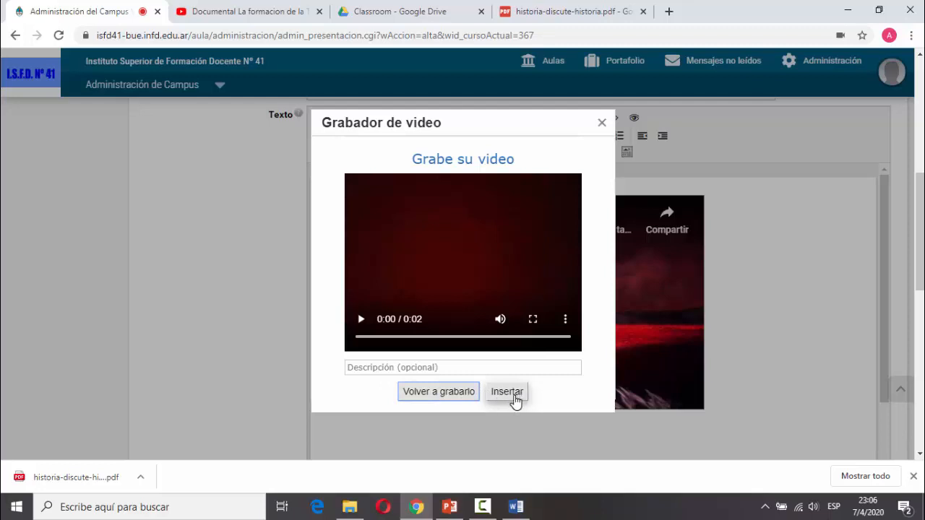
{"action": "left_click", "coordinate": [600, 126]}
{"action": "scroll", "coordinate": [785, 340], "scroll_direction": "down", "scroll_amount": 5}
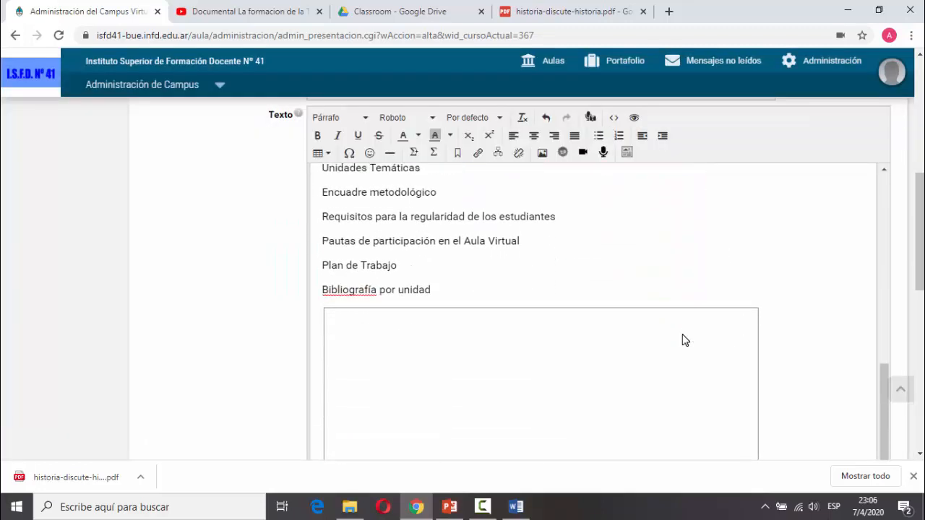
{"action": "scroll", "coordinate": [685, 339], "scroll_direction": "down", "scroll_amount": 6}
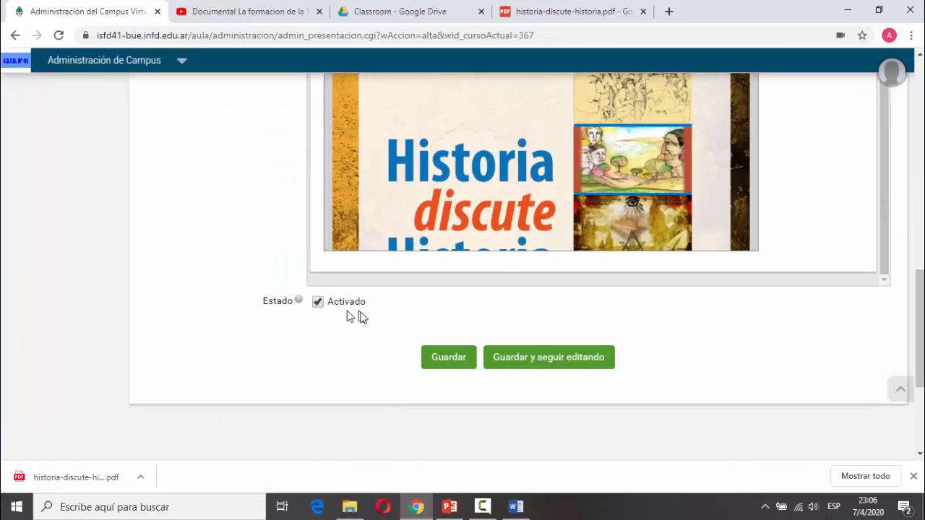
Save the Bienvenidos presentation topic, check the Presentación list, and return to the Clase Demo classroom.
{"action": "left_click", "coordinate": [465, 368]}
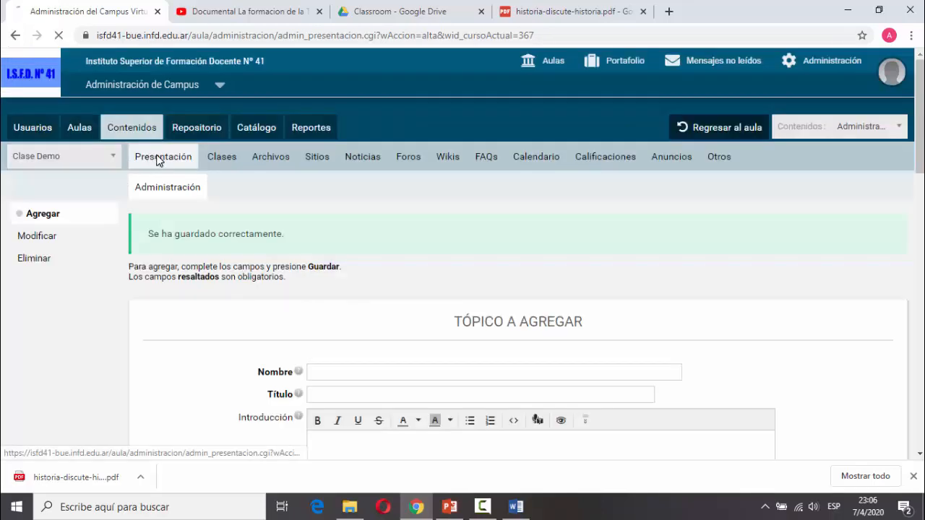
{"action": "left_click", "coordinate": [158, 160]}
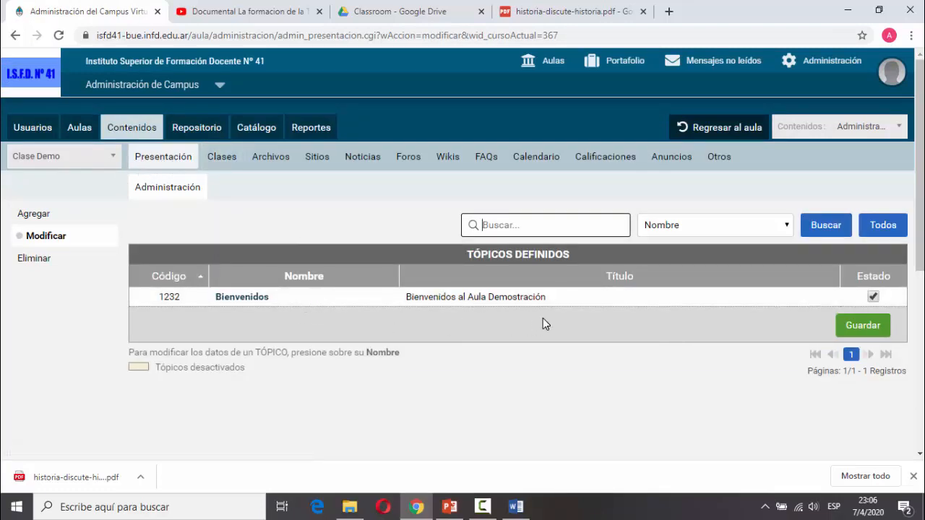
{"action": "left_click", "coordinate": [731, 133]}
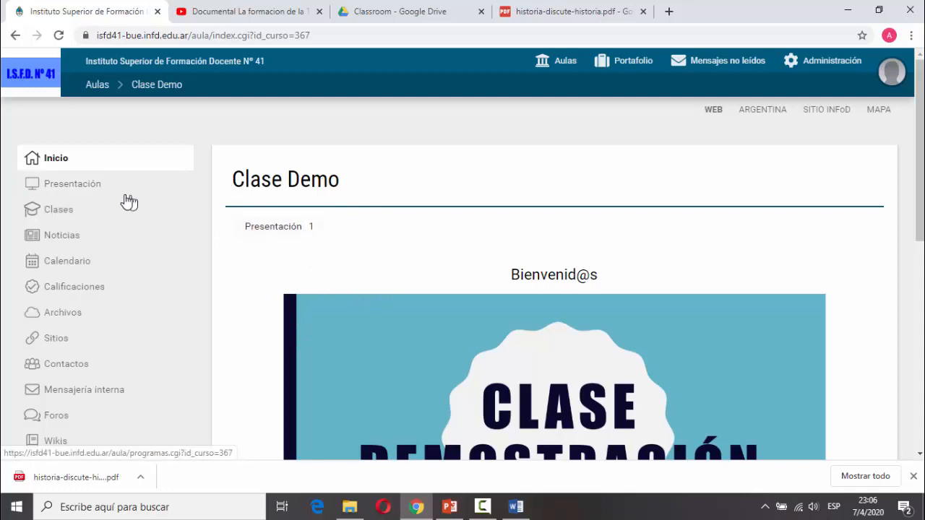
Open 'Bienvenidos al Aula Demostración' from Presentación and scroll through its introduction, video, topic list and PDF.
{"action": "left_click", "coordinate": [72, 186]}
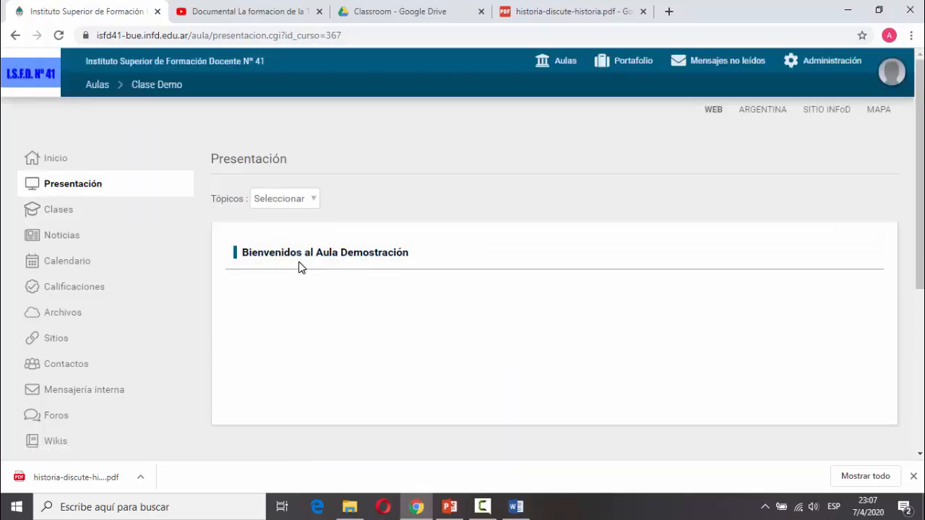
{"action": "left_click", "coordinate": [342, 254]}
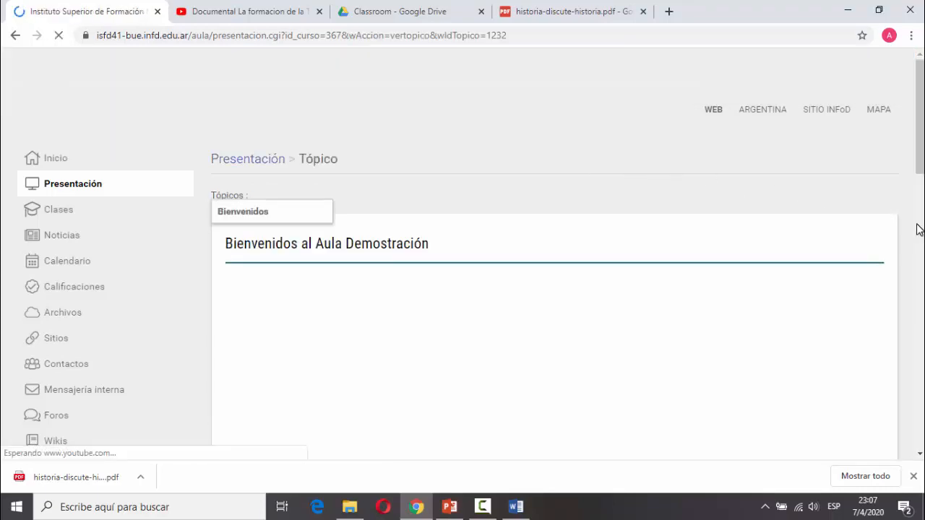
{"action": "scroll", "coordinate": [921, 208], "scroll_direction": "down", "scroll_amount": 2}
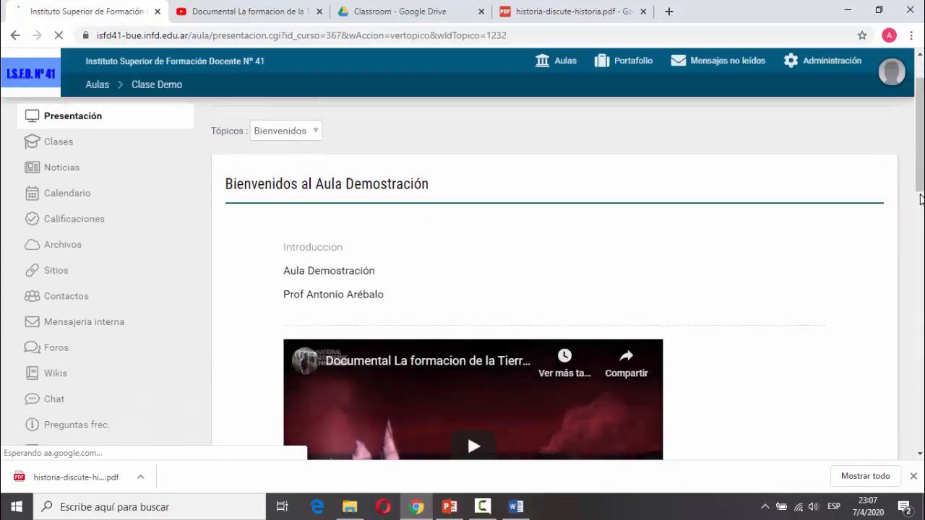
{"action": "scroll", "coordinate": [921, 208], "scroll_direction": "down", "scroll_amount": 1}
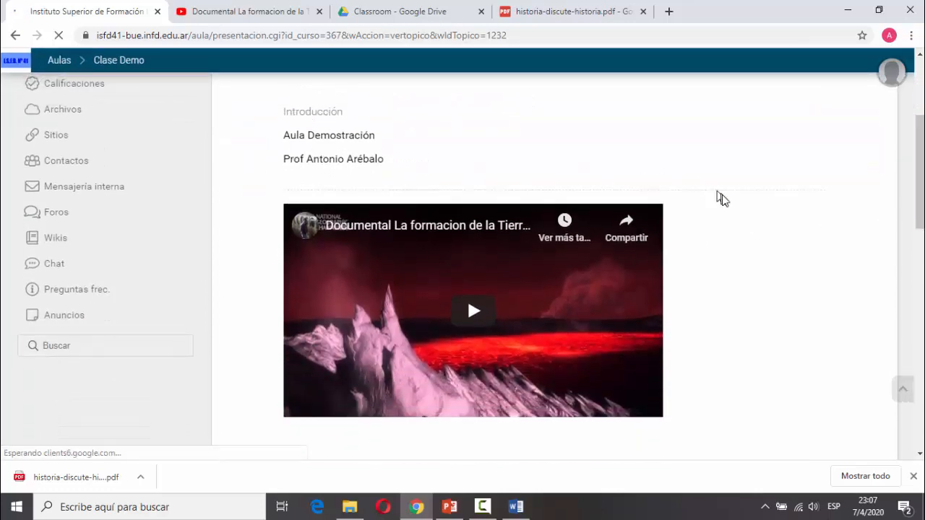
{"action": "scroll", "coordinate": [780, 260], "scroll_direction": "down", "scroll_amount": 2}
{"action": "scroll", "coordinate": [780, 262], "scroll_direction": "down", "scroll_amount": 5}
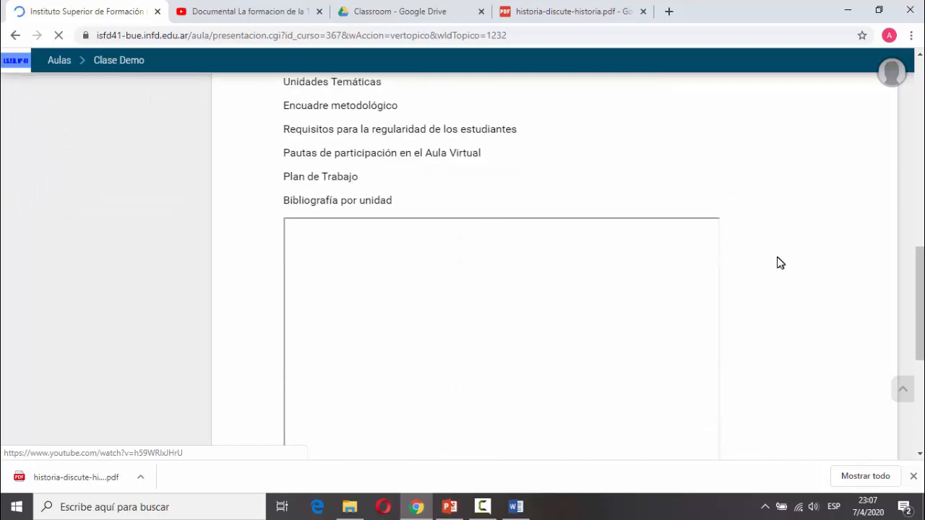
{"action": "scroll", "coordinate": [817, 258], "scroll_direction": "down", "scroll_amount": 3}
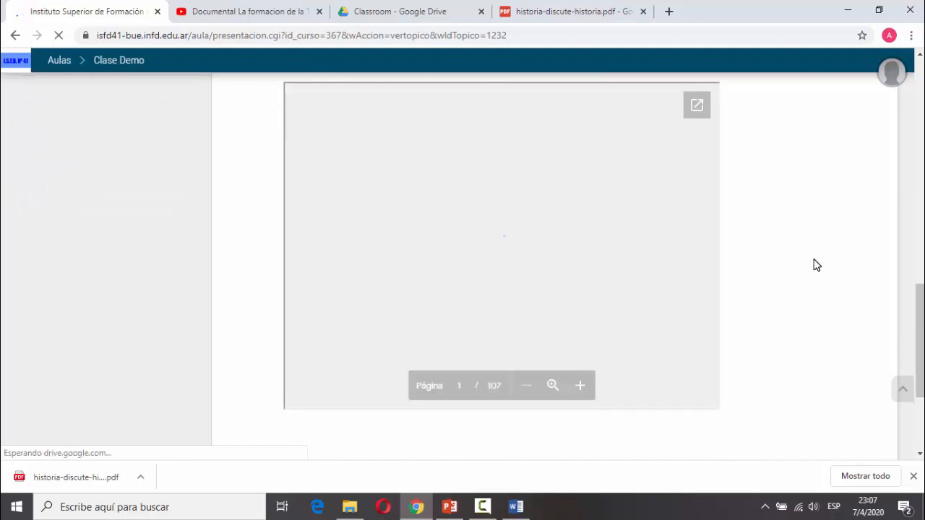
{"action": "scroll", "coordinate": [815, 264], "scroll_direction": "up", "scroll_amount": 1}
{"action": "scroll", "coordinate": [816, 266], "scroll_direction": "up", "scroll_amount": 10}
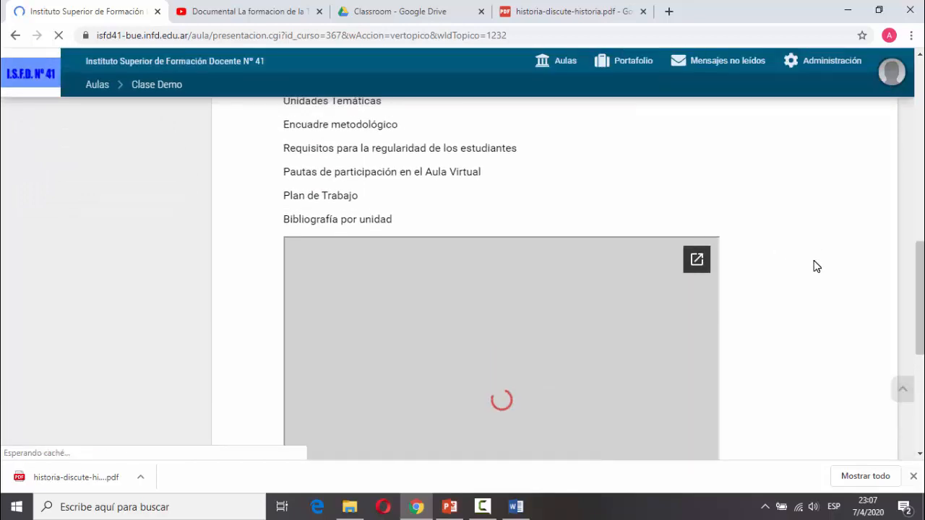
{"action": "scroll", "coordinate": [816, 267], "scroll_direction": "up", "scroll_amount": 2}
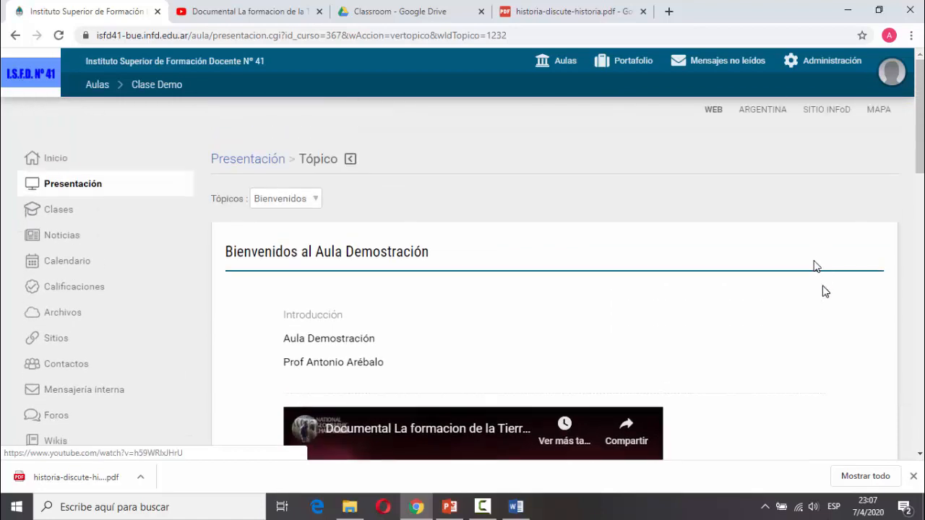
{"action": "scroll", "coordinate": [821, 298], "scroll_direction": "down", "scroll_amount": 2}
{"action": "scroll", "coordinate": [900, 327], "scroll_direction": "down", "scroll_amount": 1}
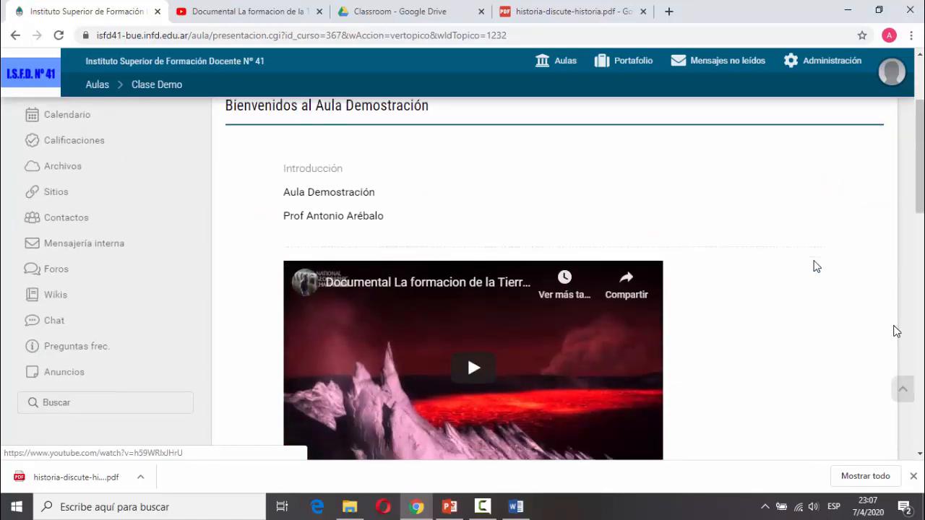
{"action": "scroll", "coordinate": [884, 325], "scroll_direction": "up", "scroll_amount": 2}
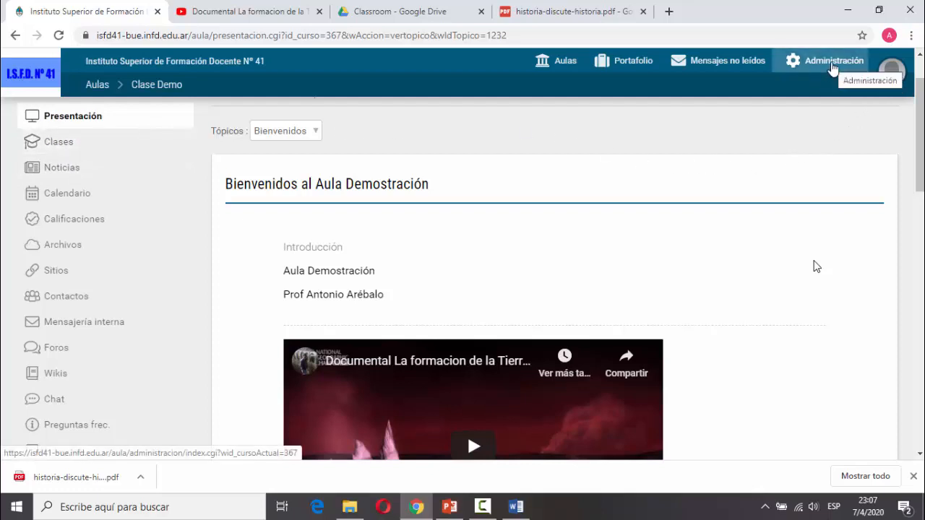
Go to Administración > Contenidos > Clases > Clases, which shows no classes defined yet.
{"action": "left_click", "coordinate": [832, 65]}
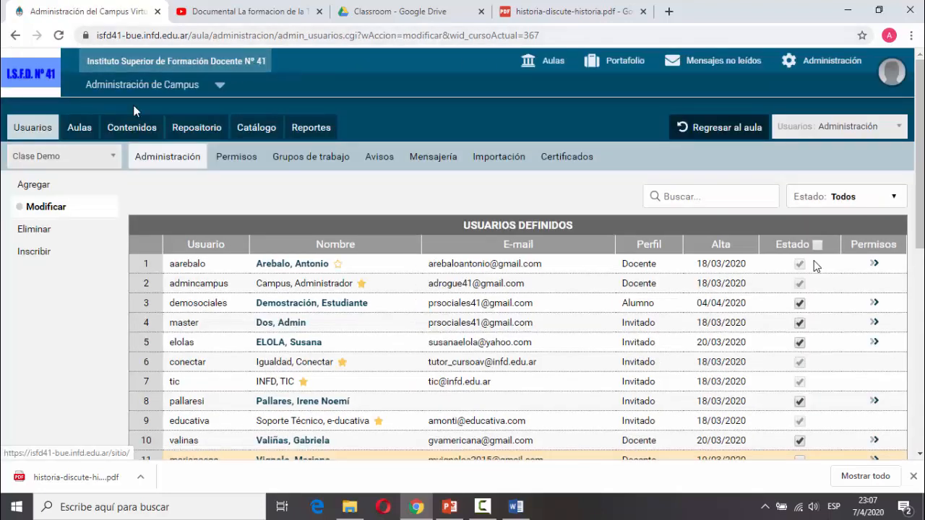
{"action": "left_click", "coordinate": [116, 135]}
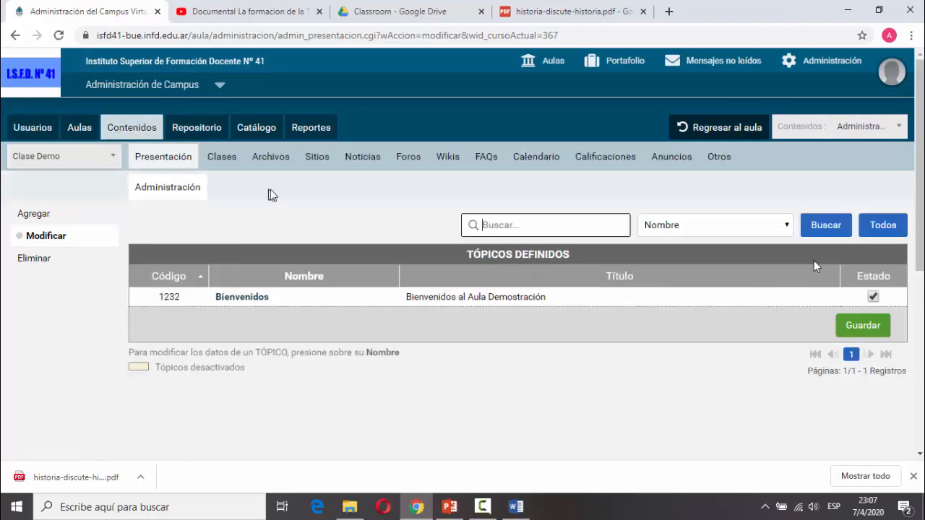
{"action": "left_click", "coordinate": [220, 165]}
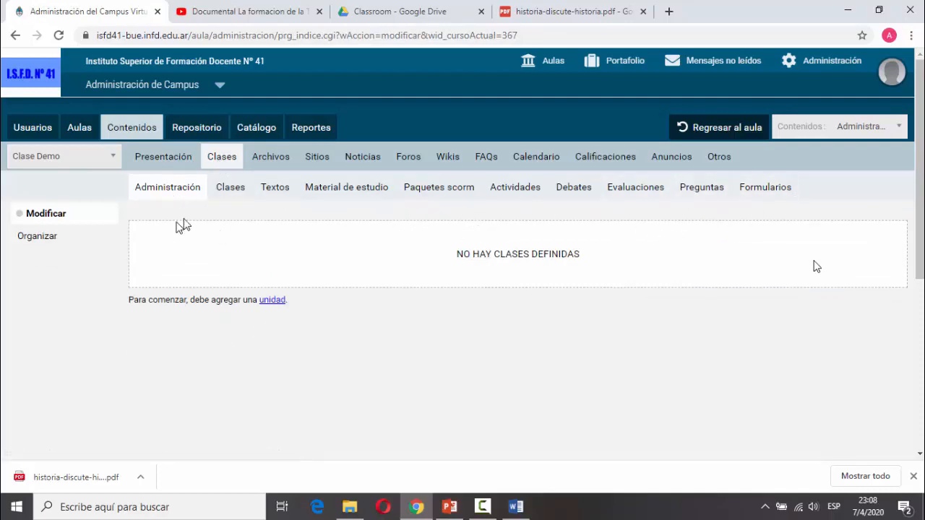
{"action": "left_click", "coordinate": [234, 189]}
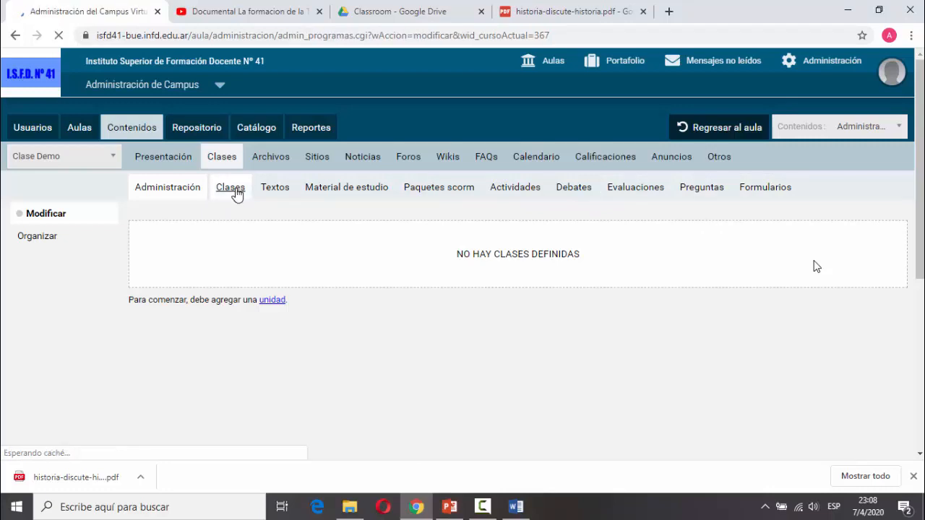
Start a class with short name 'Unidad 1: Introducción', long name 'Introducción a la Asignatura', and the teacher as Responsable.
{"action": "left_click", "coordinate": [50, 214]}
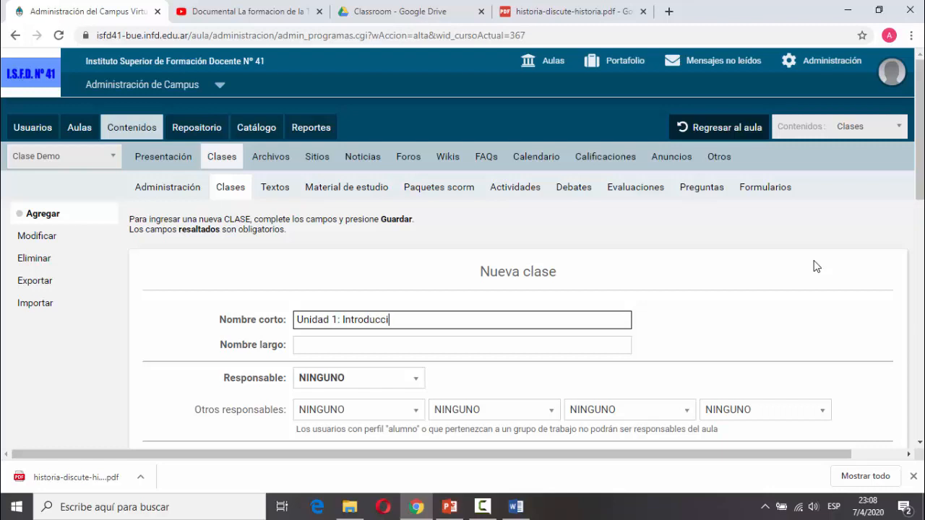
{"action": "type", "text": "n"}
{"action": "key", "text": "Tab"}
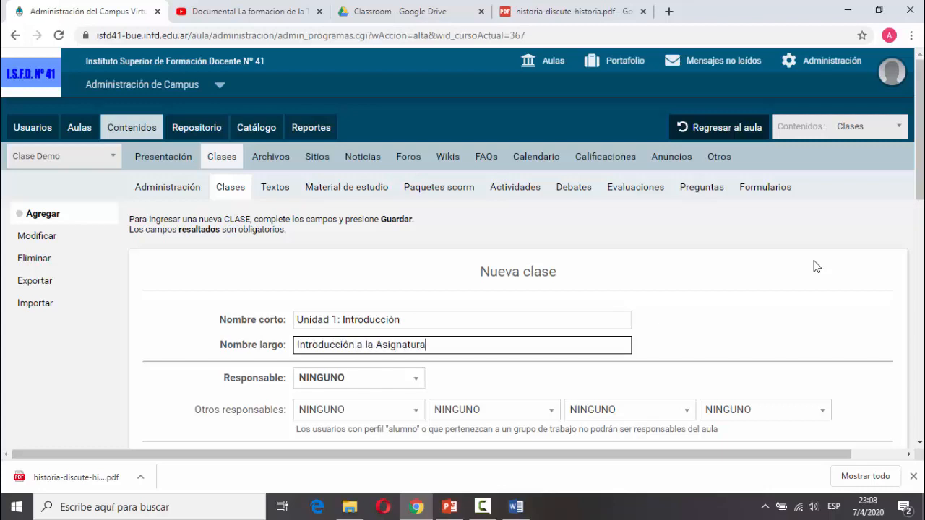
{"action": "scroll", "coordinate": [368, 322], "scroll_direction": "down", "scroll_amount": 3}
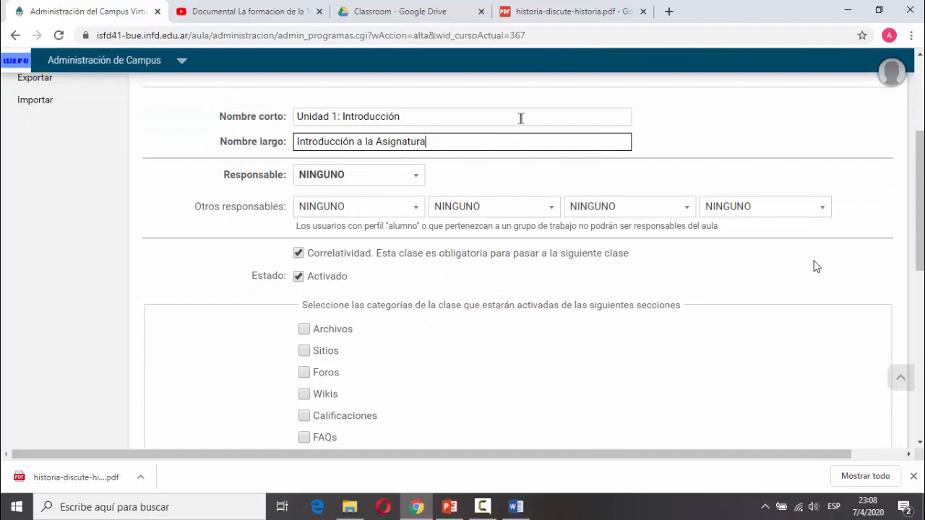
{"action": "scroll", "coordinate": [504, 177], "scroll_direction": "up", "scroll_amount": 2}
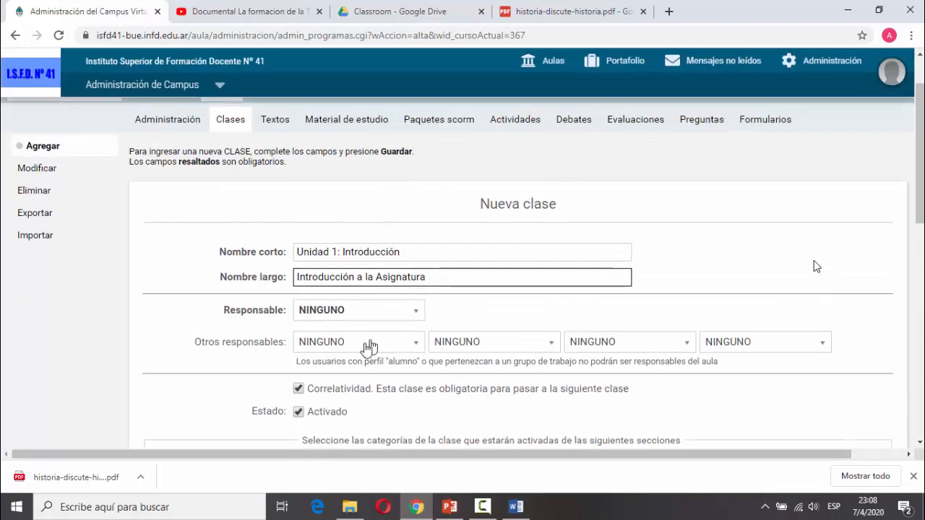
{"action": "left_click", "coordinate": [399, 314]}
{"action": "scroll", "coordinate": [352, 390], "scroll_direction": "down", "scroll_amount": 3}
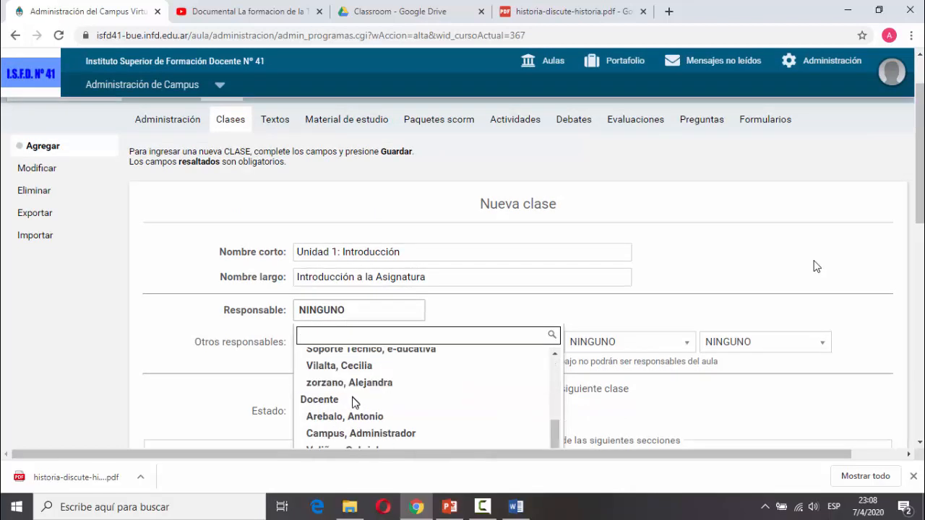
{"action": "left_click", "coordinate": [354, 419]}
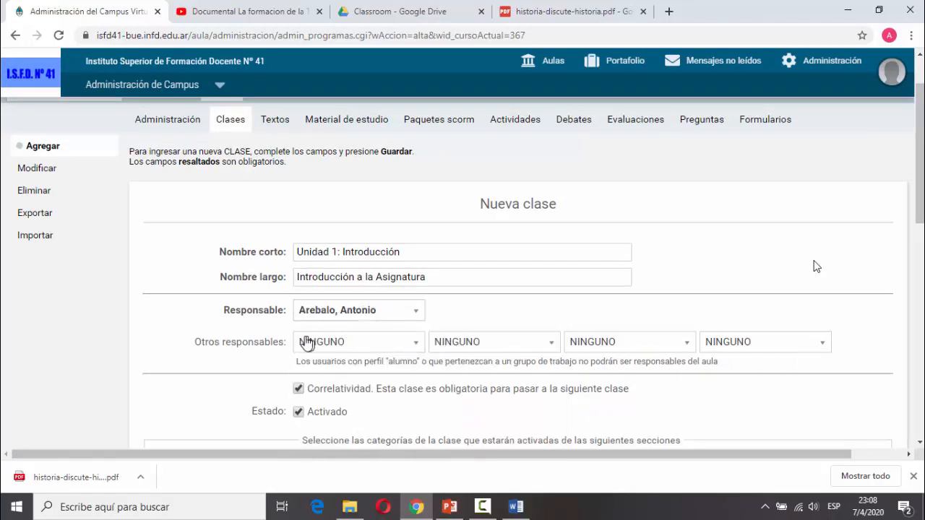
{"action": "scroll", "coordinate": [310, 340], "scroll_direction": "down", "scroll_amount": 2}
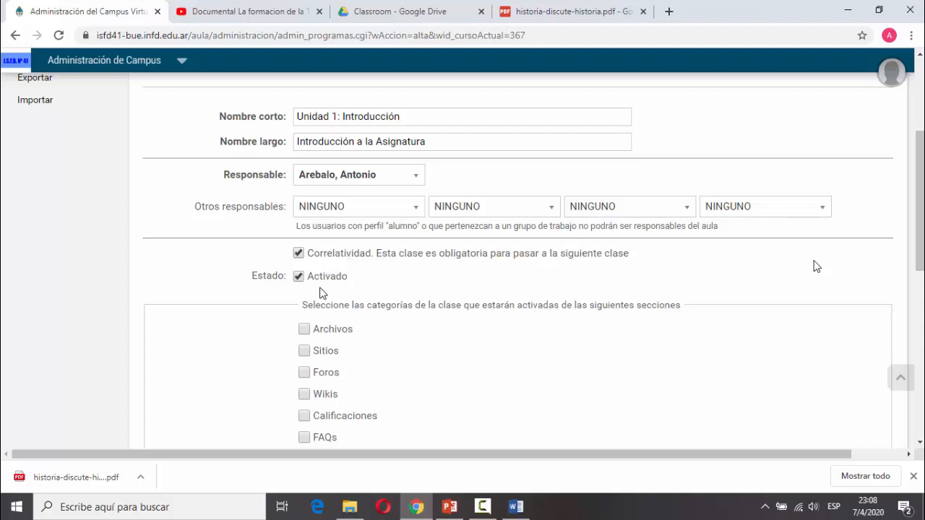
{"action": "scroll", "coordinate": [322, 292], "scroll_direction": "down", "scroll_amount": 2}
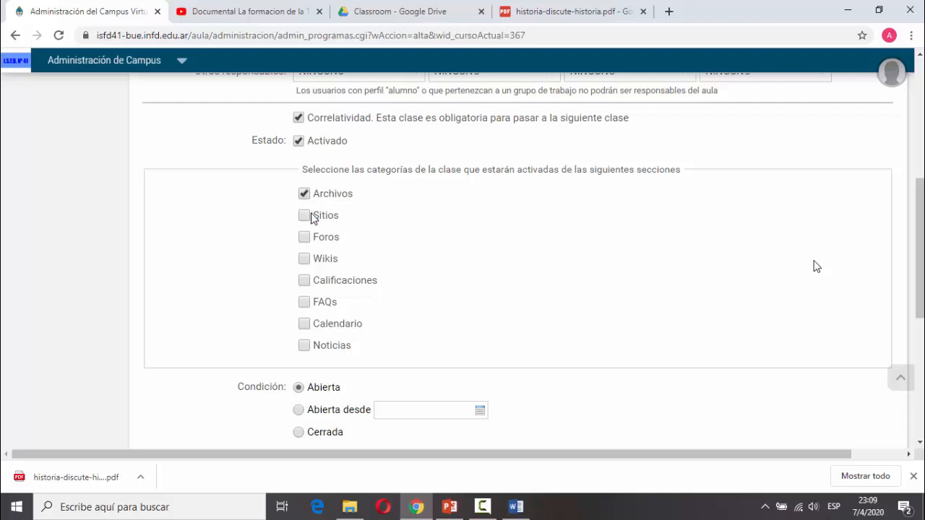
Enable the Foros, Calificaciones, FAQs, Calendario and Noticias sections for the class.
{"action": "left_click", "coordinate": [304, 237]}
{"action": "left_click", "coordinate": [310, 281]}
{"action": "left_click", "coordinate": [306, 303]}
{"action": "left_click", "coordinate": [303, 325]}
{"action": "left_click", "coordinate": [304, 345]}
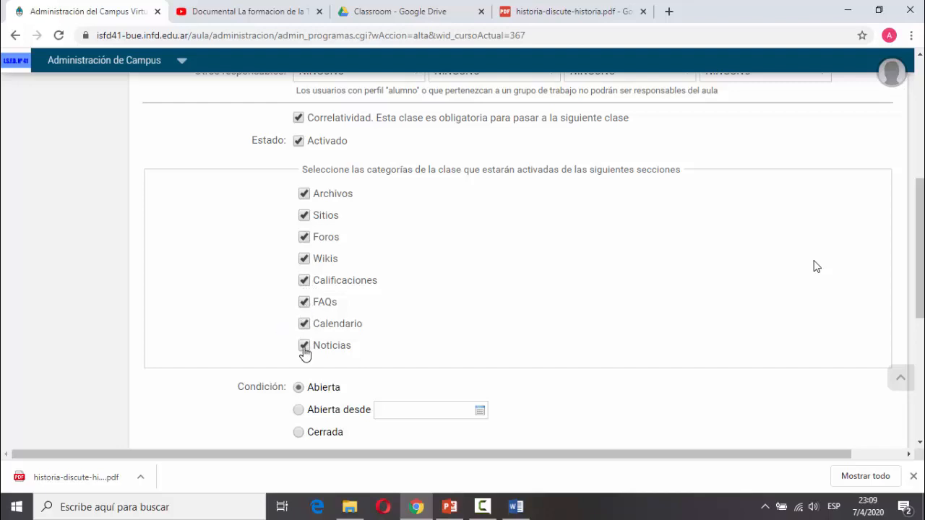
Save the class 'Introducción a la Asignatura' and view the Clase Demo content index.
{"action": "scroll", "coordinate": [440, 312], "scroll_direction": "down", "scroll_amount": 1}
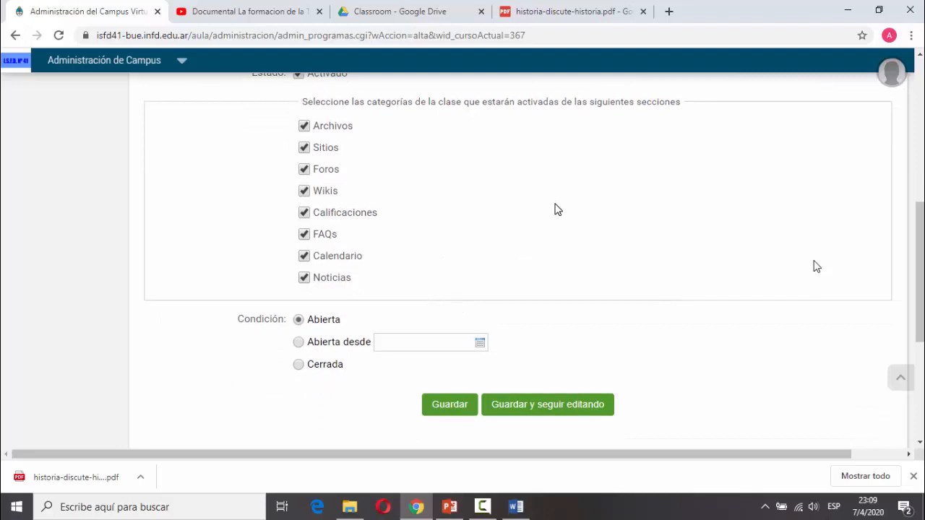
{"action": "scroll", "coordinate": [557, 211], "scroll_direction": "down", "scroll_amount": 1}
{"action": "scroll", "coordinate": [557, 211], "scroll_direction": "down", "scroll_amount": 2}
{"action": "scroll", "coordinate": [555, 209], "scroll_direction": "up", "scroll_amount": 7}
{"action": "scroll", "coordinate": [554, 209], "scroll_direction": "down", "scroll_amount": 3}
{"action": "scroll", "coordinate": [561, 213], "scroll_direction": "down", "scroll_amount": 2}
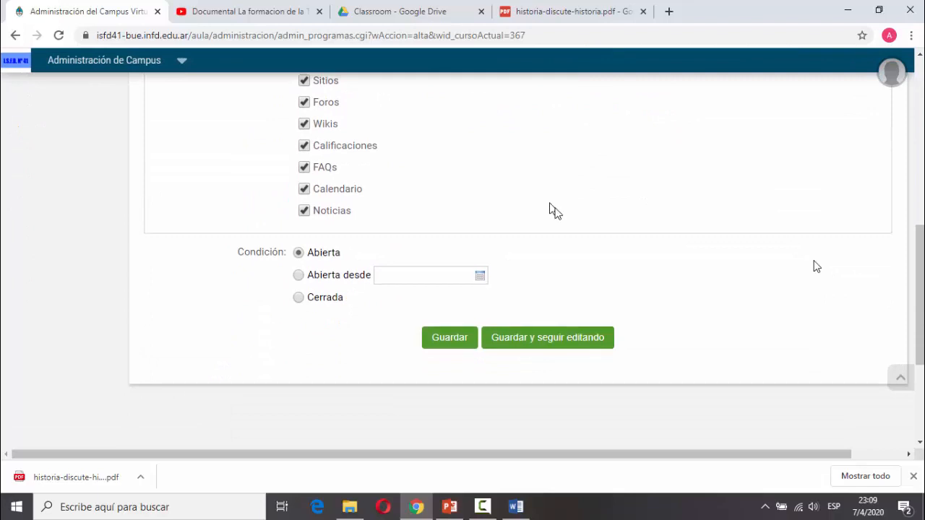
{"action": "scroll", "coordinate": [555, 210], "scroll_direction": "up", "scroll_amount": 4}
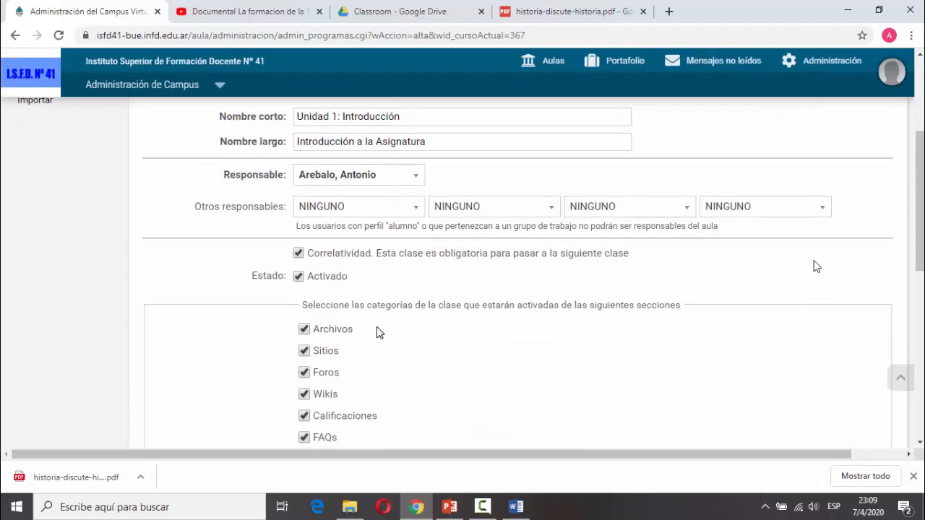
{"action": "scroll", "coordinate": [377, 330], "scroll_direction": "down", "scroll_amount": 2}
{"action": "scroll", "coordinate": [378, 332], "scroll_direction": "up", "scroll_amount": 4}
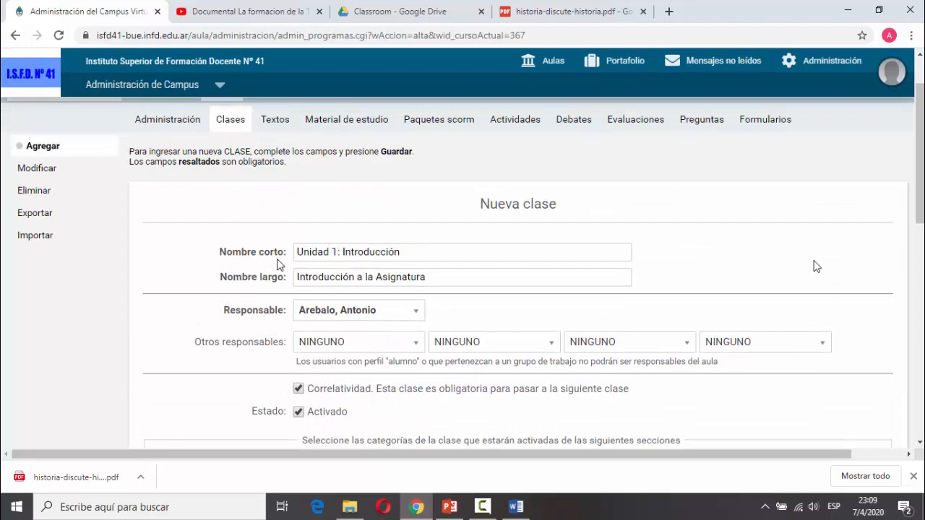
{"action": "scroll", "coordinate": [426, 332], "scroll_direction": "down", "scroll_amount": 4}
{"action": "scroll", "coordinate": [448, 328], "scroll_direction": "down", "scroll_amount": 1}
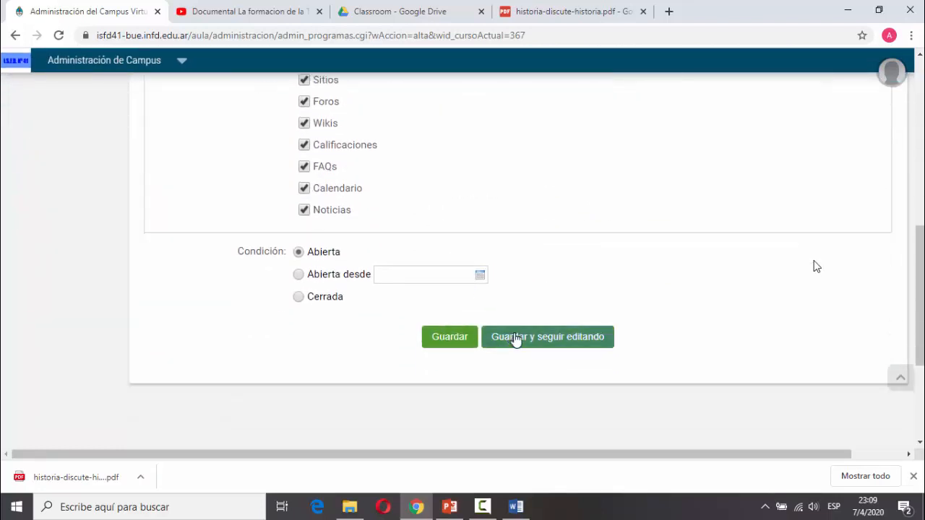
{"action": "left_click", "coordinate": [455, 338]}
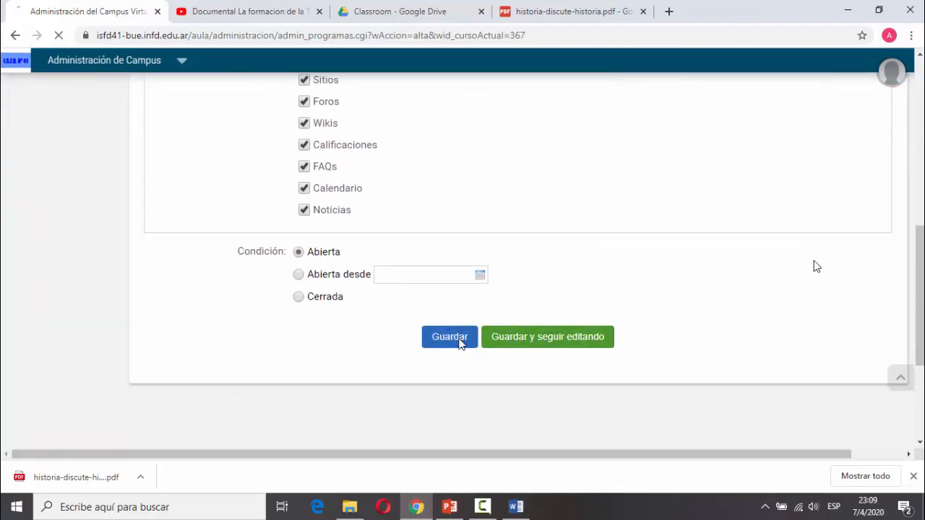
{"action": "left_click", "coordinate": [172, 195]}
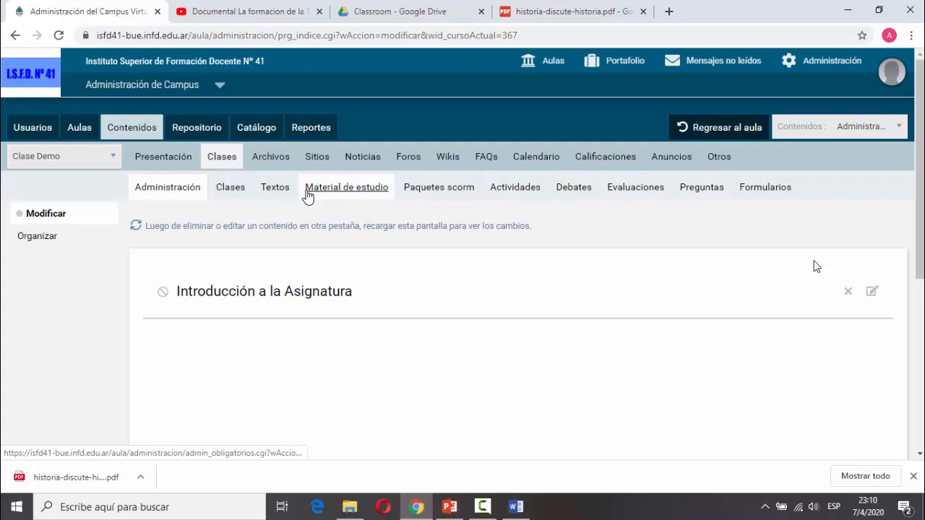
Add a new text named 'Introducción' under Unidad 1: Introducción in Textos.
{"action": "left_click", "coordinate": [281, 189]}
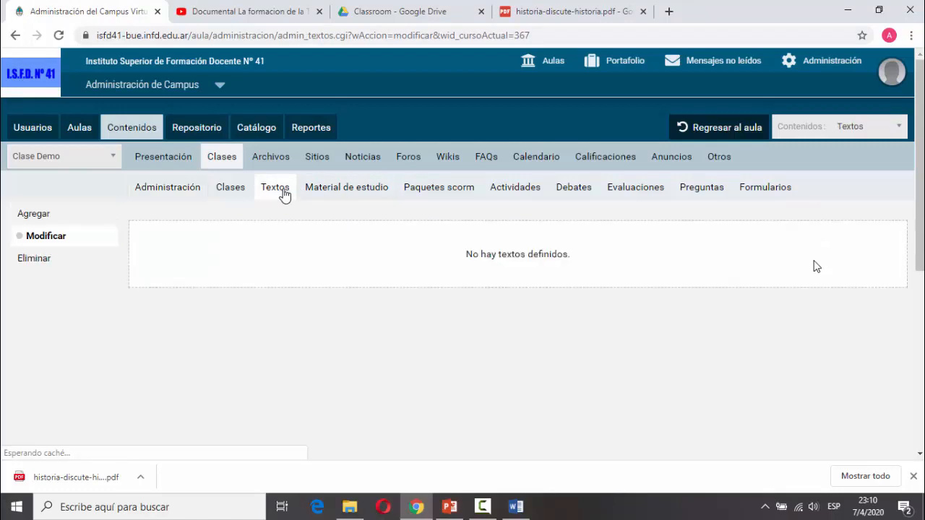
{"action": "left_click", "coordinate": [51, 215]}
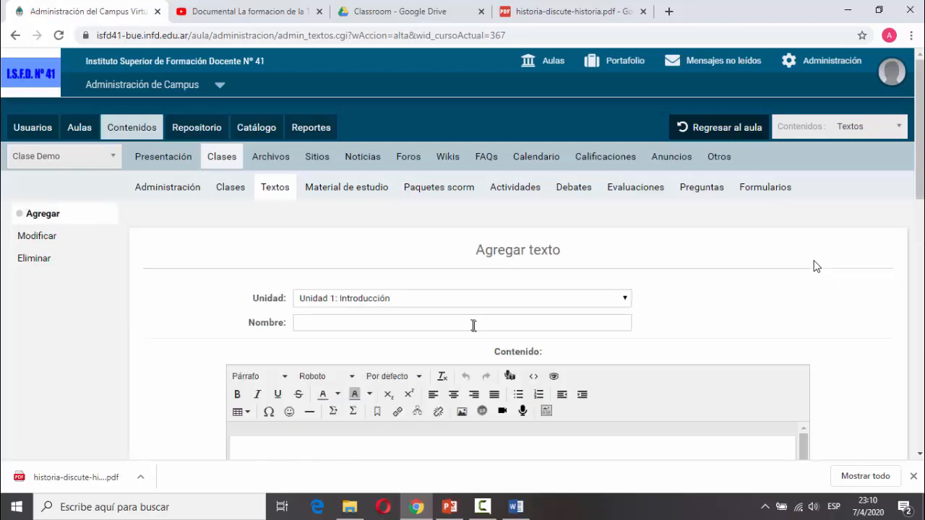
{"action": "left_click", "coordinate": [456, 304]}
{"action": "left_click", "coordinate": [458, 310]}
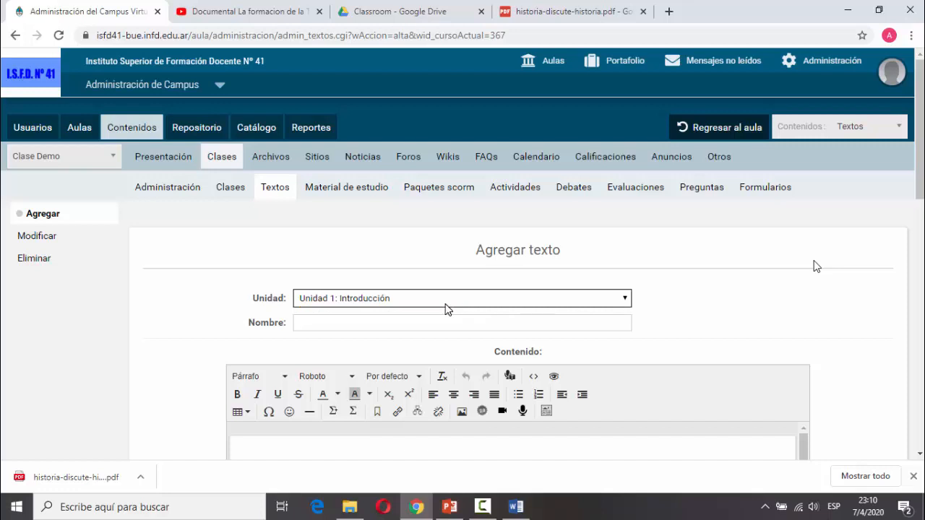
{"action": "key", "text": "Tab"}
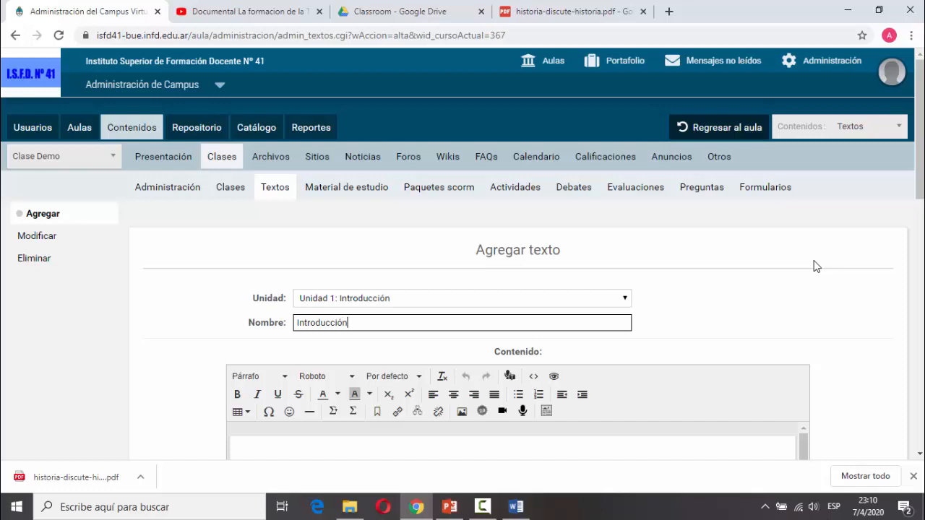
{"action": "scroll", "coordinate": [816, 266], "scroll_direction": "down", "scroll_amount": 2}
{"action": "left_click", "coordinate": [411, 330]}
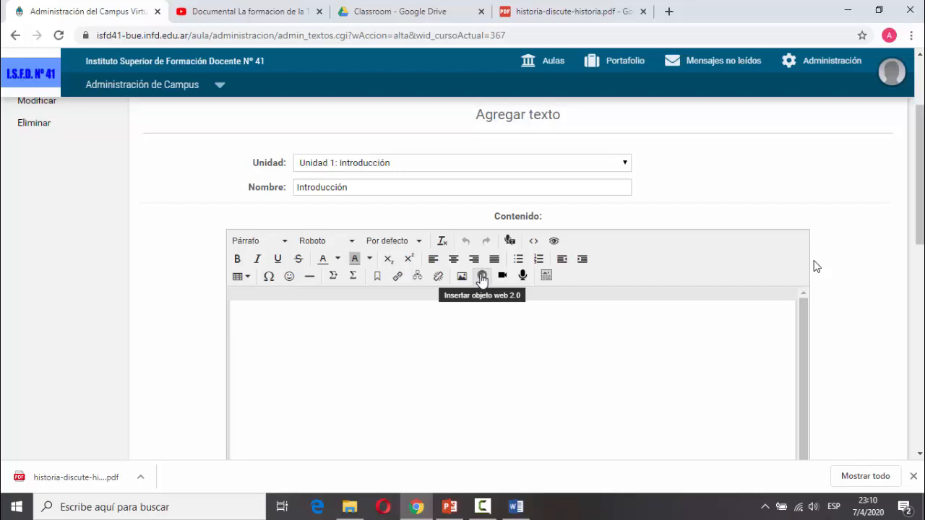
Enter 'Este es el cuerpo de nuestra unidad didáctica' as the Introducción body and save it.
{"action": "scroll", "coordinate": [481, 278], "scroll_direction": "down", "scroll_amount": 2}
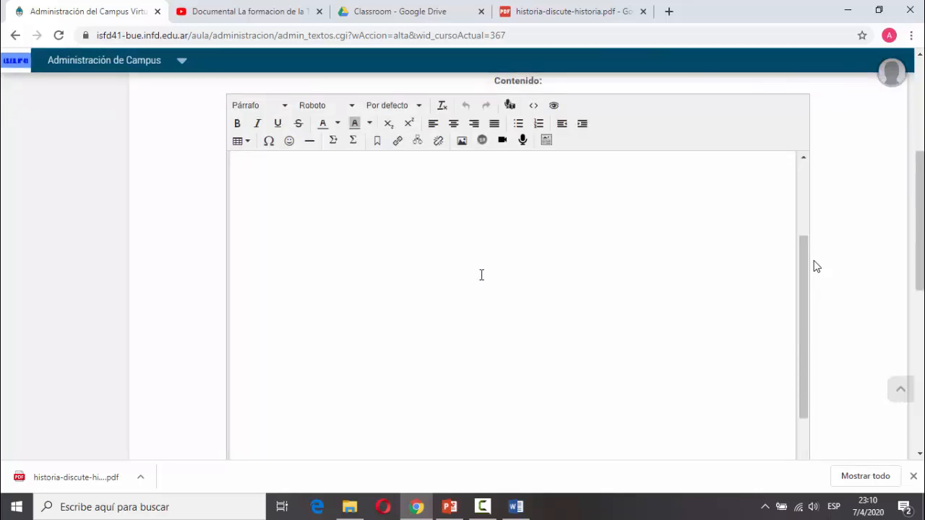
{"action": "scroll", "coordinate": [816, 266], "scroll_direction": "down", "scroll_amount": 1}
{"action": "scroll", "coordinate": [817, 265], "scroll_direction": "up", "scroll_amount": 3}
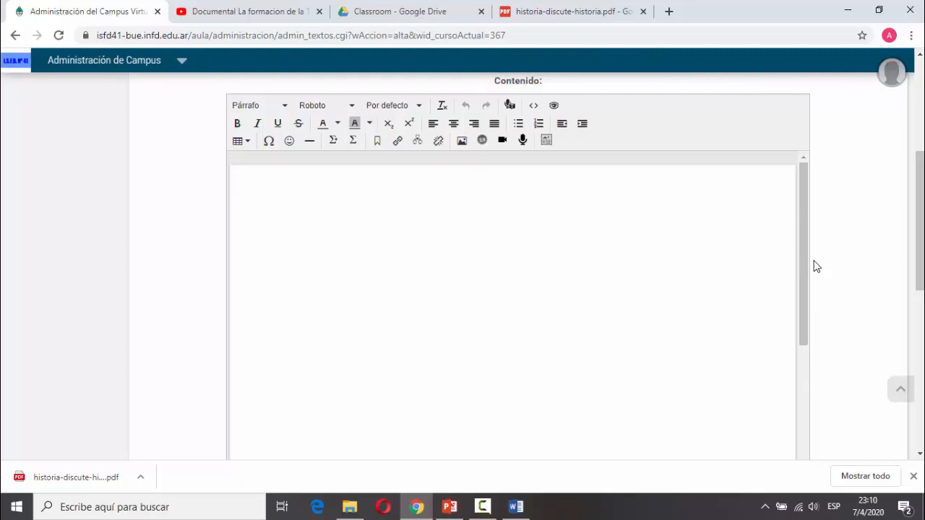
{"action": "type", "text": "Este es el cuerpo de nuestr"}
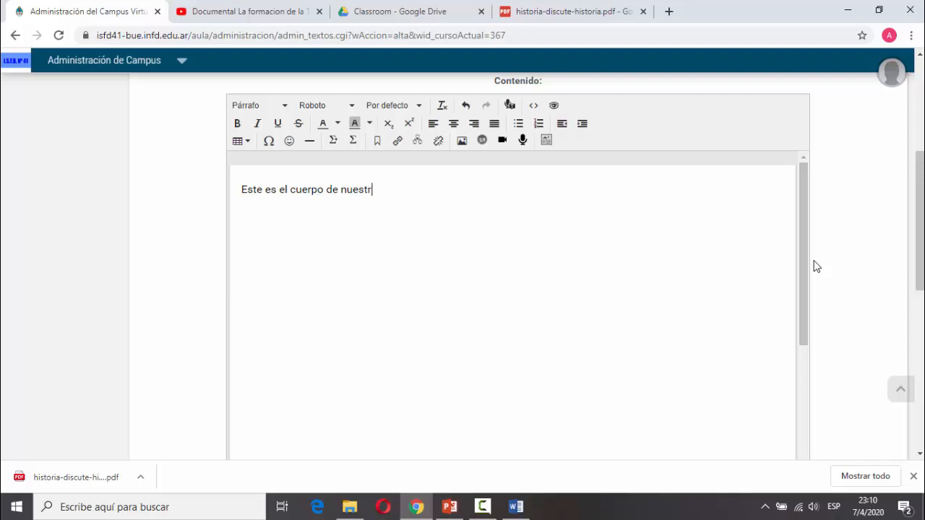
{"action": "type", "text": "a unidad didáctica"}
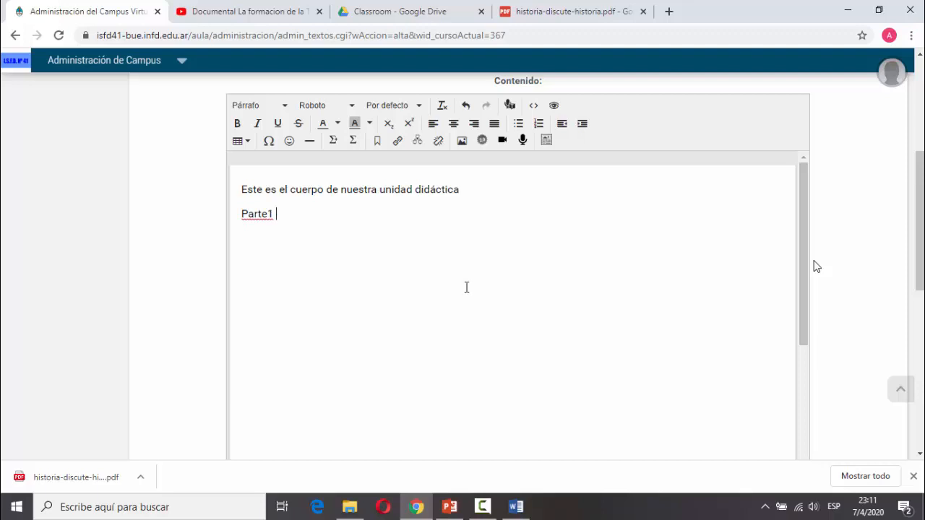
{"action": "scroll", "coordinate": [467, 287], "scroll_direction": "down", "scroll_amount": 10}
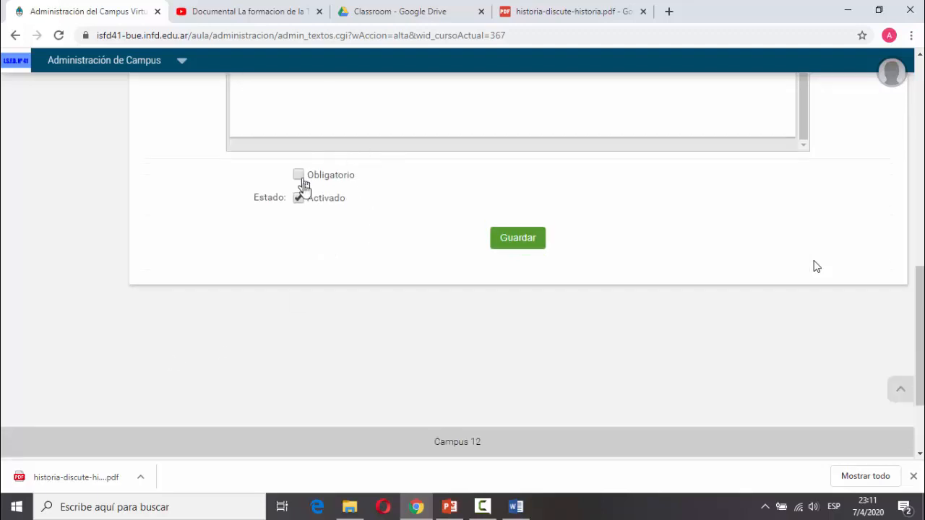
{"action": "left_click", "coordinate": [525, 239]}
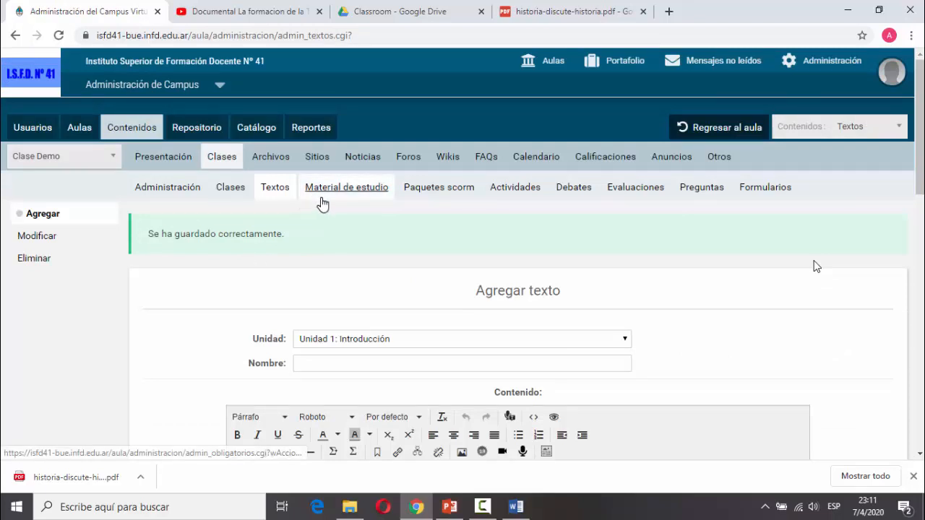
Review the Clase Demo content index, then open the empty Actividades section.
{"action": "left_click", "coordinate": [192, 193]}
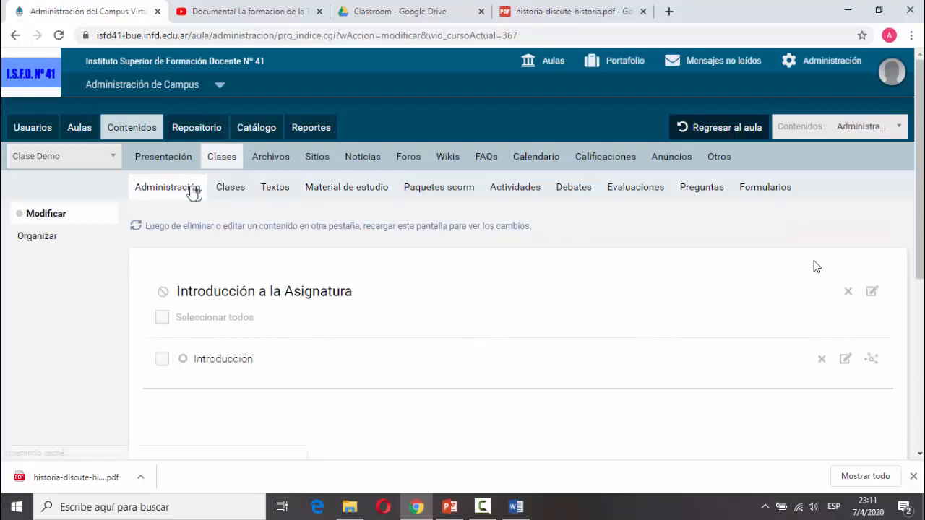
{"action": "scroll", "coordinate": [435, 297], "scroll_direction": "down", "scroll_amount": 3}
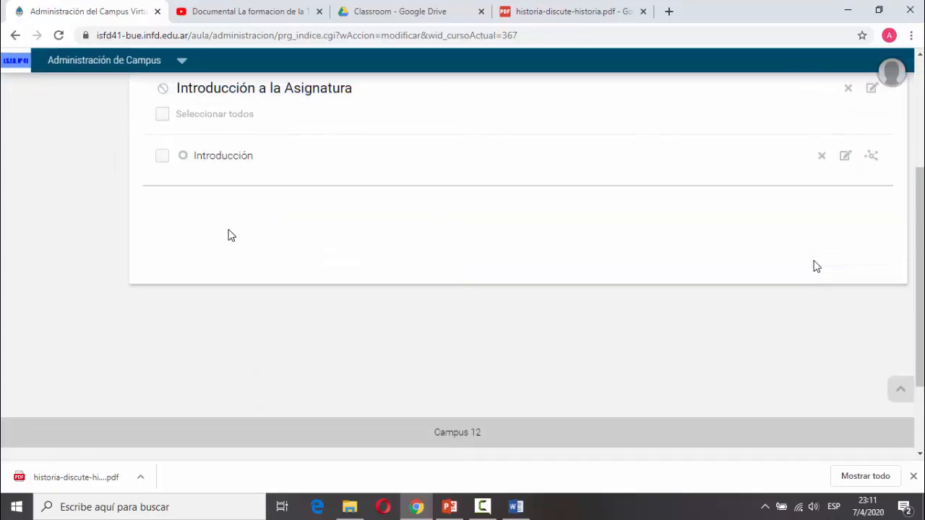
{"action": "scroll", "coordinate": [229, 236], "scroll_direction": "up", "scroll_amount": 2}
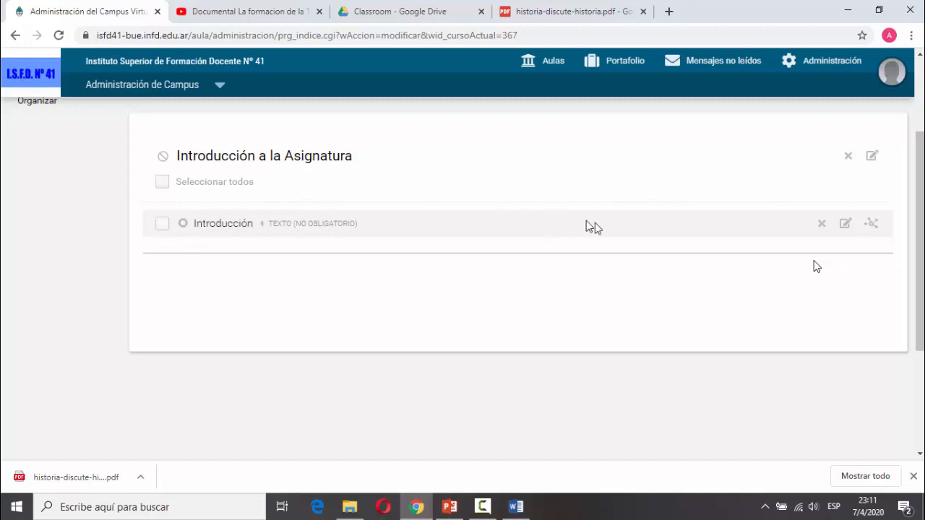
{"action": "scroll", "coordinate": [564, 230], "scroll_direction": "up", "scroll_amount": 2}
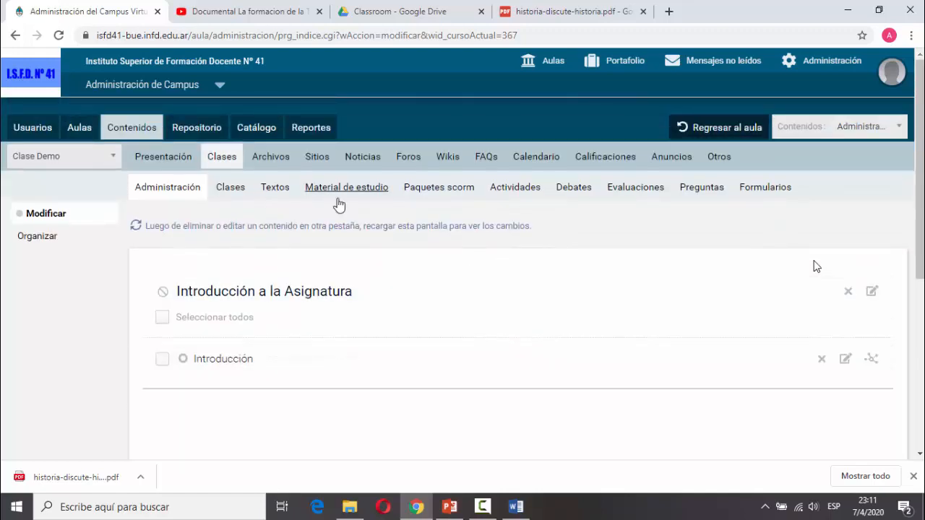
{"action": "left_click", "coordinate": [519, 194]}
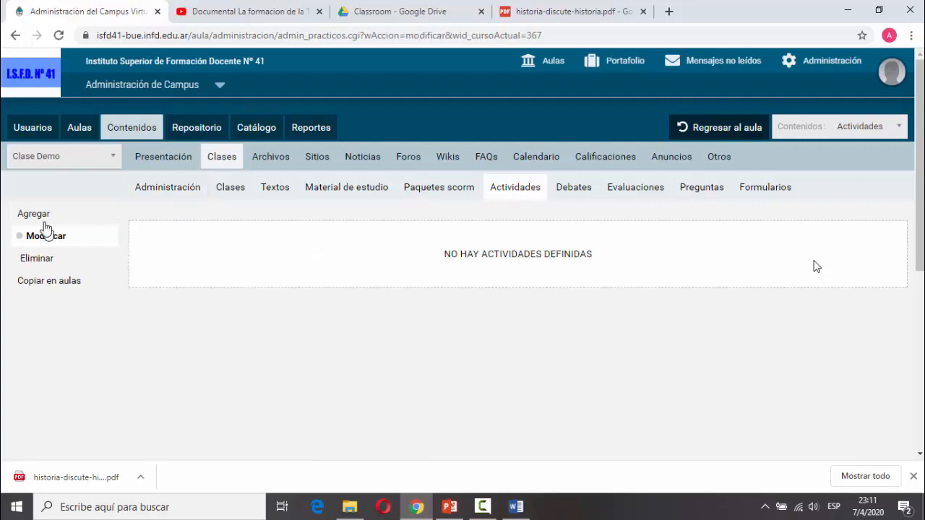
Start a new activity, setting it as non-group with grades not recorded.
{"action": "left_click", "coordinate": [41, 218]}
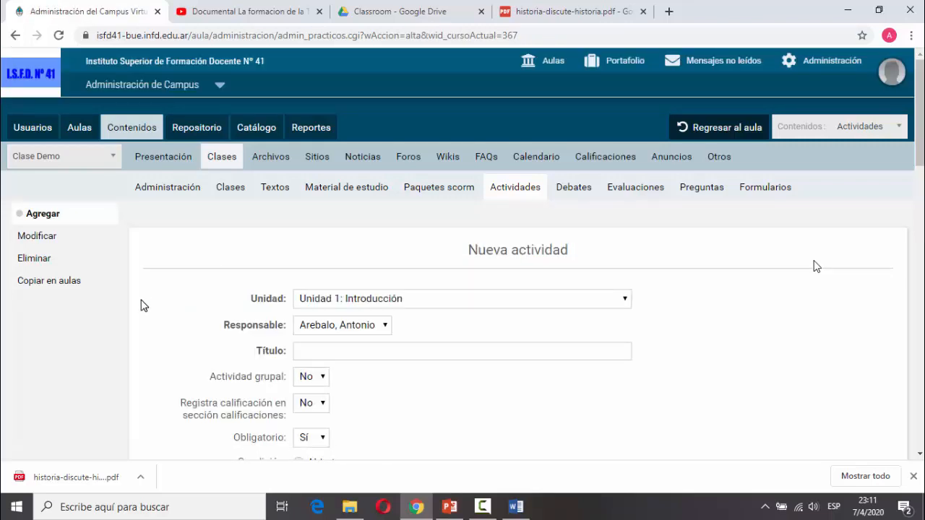
{"action": "scroll", "coordinate": [142, 305], "scroll_direction": "down", "scroll_amount": 3}
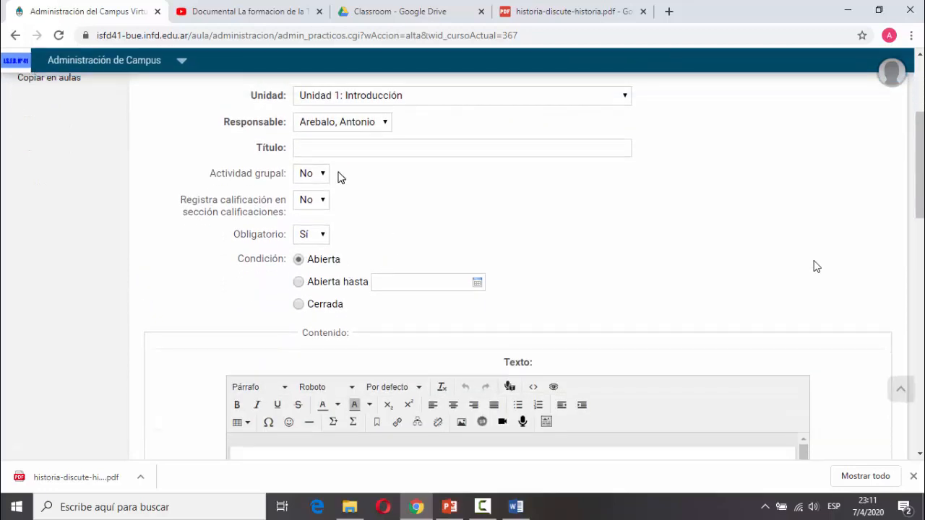
{"action": "left_click", "coordinate": [309, 176]}
{"action": "left_click", "coordinate": [305, 203]}
{"action": "left_click", "coordinate": [309, 175]}
{"action": "left_click", "coordinate": [306, 190]}
{"action": "scroll", "coordinate": [489, 221], "scroll_direction": "down", "scroll_amount": 1}
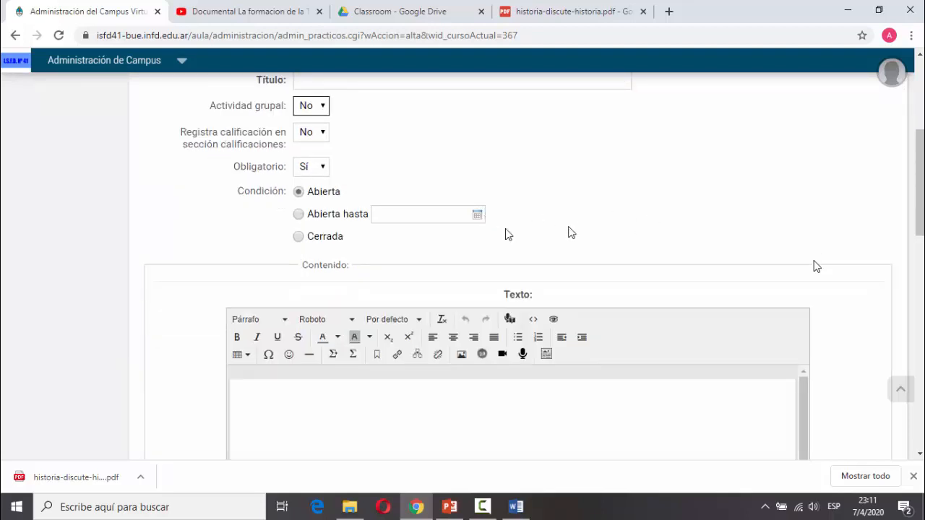
{"action": "left_click", "coordinate": [309, 138]}
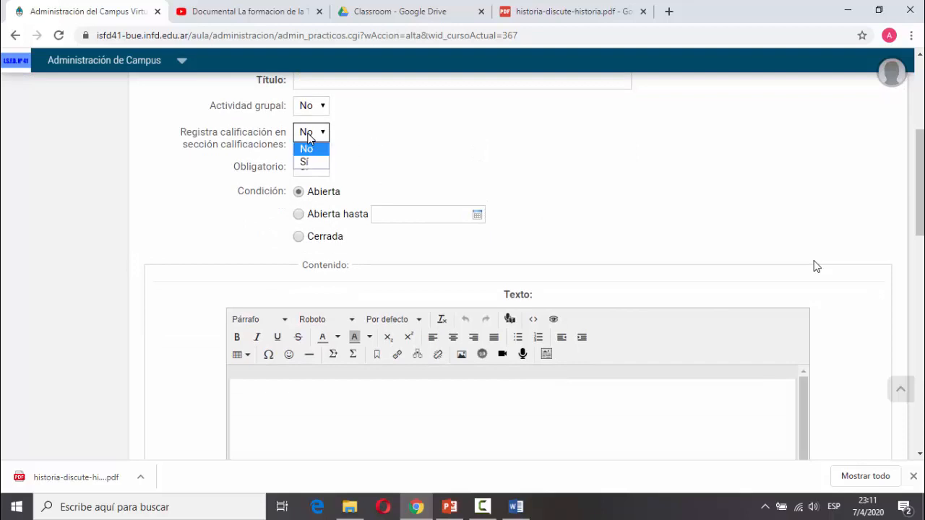
{"action": "left_click", "coordinate": [232, 172]}
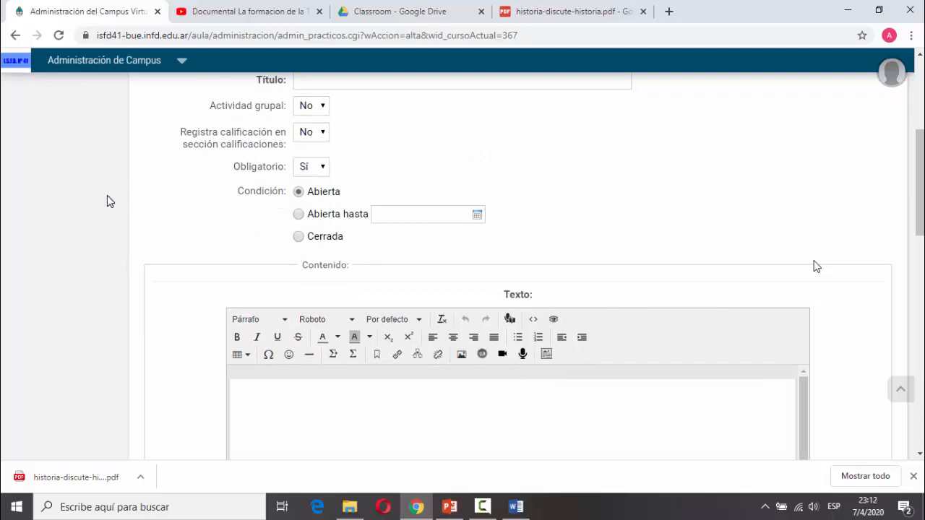
{"action": "scroll", "coordinate": [144, 194], "scroll_direction": "down", "scroll_amount": 1}
{"action": "scroll", "coordinate": [144, 193], "scroll_direction": "down", "scroll_amount": 2}
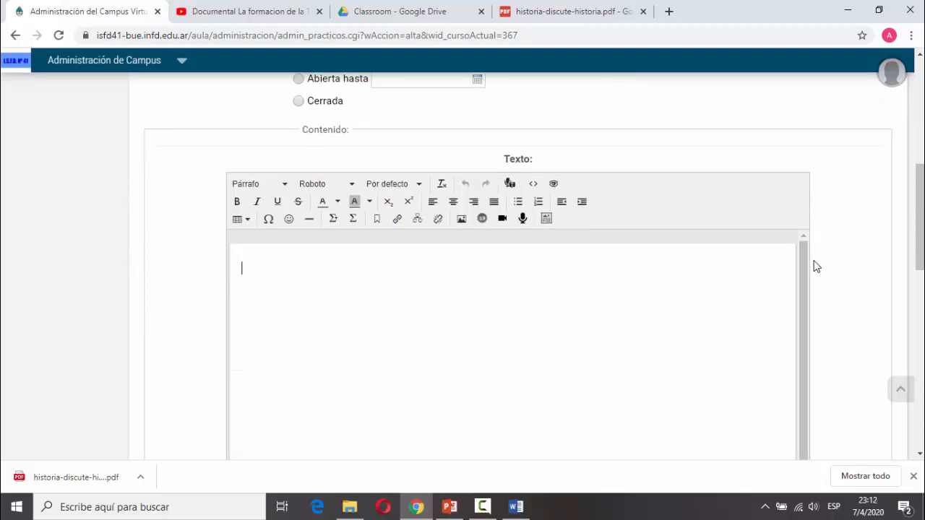
{"action": "scroll", "coordinate": [440, 336], "scroll_direction": "down", "scroll_amount": 2}
{"action": "scroll", "coordinate": [815, 266], "scroll_direction": "down", "scroll_amount": 7}
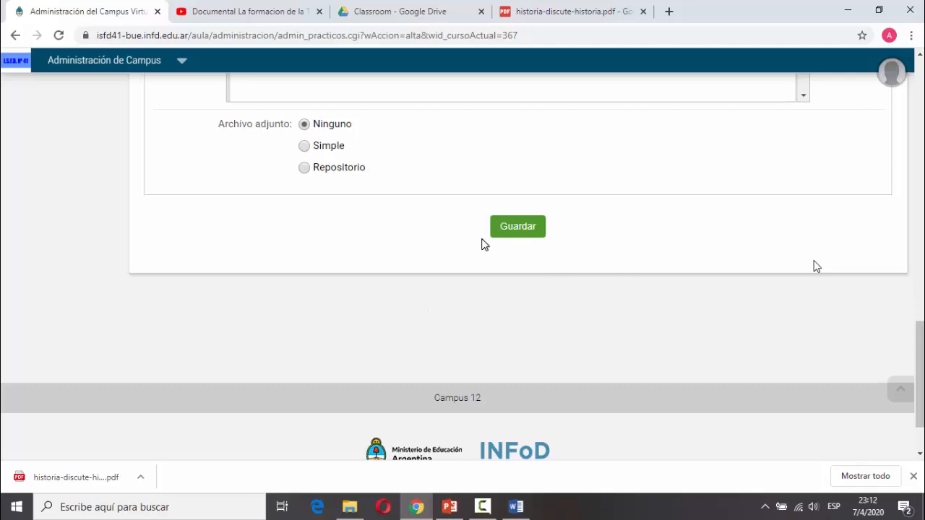
{"action": "scroll", "coordinate": [491, 246], "scroll_direction": "up", "scroll_amount": 1}
{"action": "scroll", "coordinate": [496, 320], "scroll_direction": "up", "scroll_amount": 4}
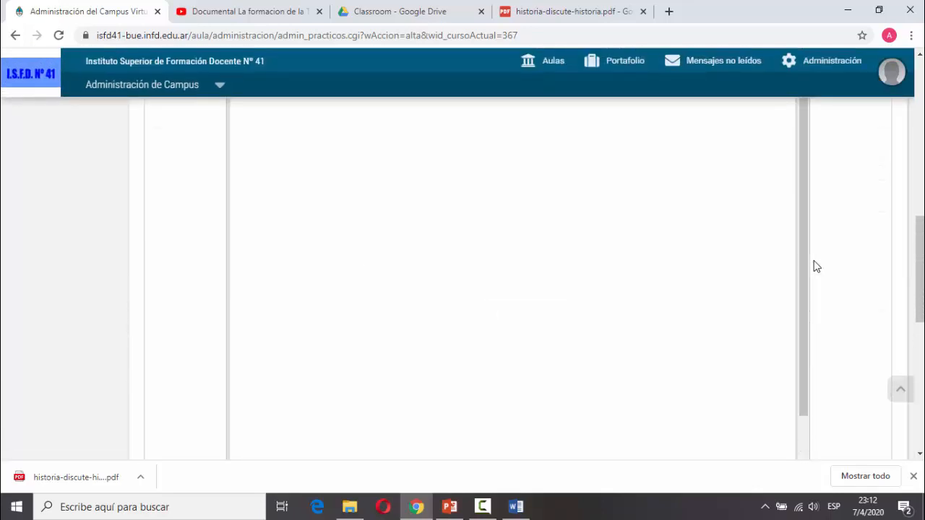
{"action": "scroll", "coordinate": [848, 300], "scroll_direction": "up", "scroll_amount": 5}
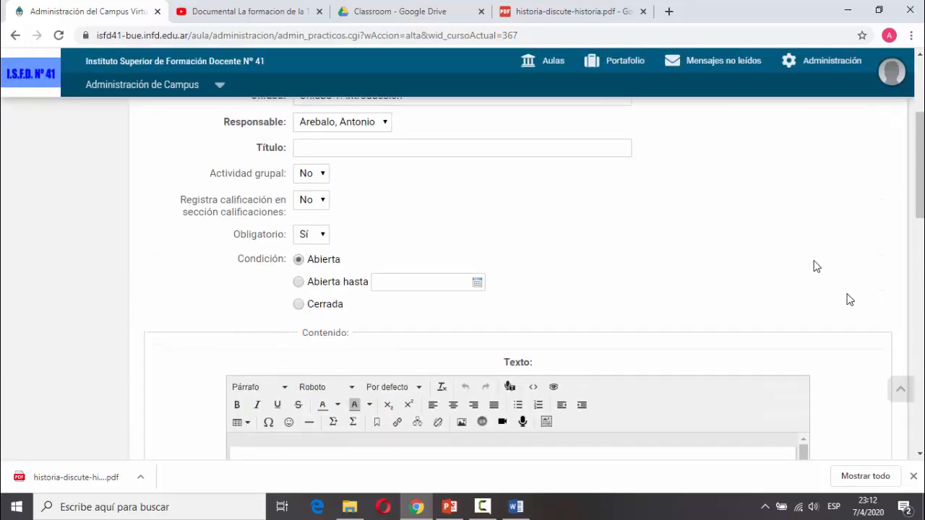
{"action": "scroll", "coordinate": [636, 309], "scroll_direction": "down", "scroll_amount": 2}
Write the activity text, title it 'Actividad 1', and save the activity.
{"action": "left_click", "coordinate": [399, 333]}
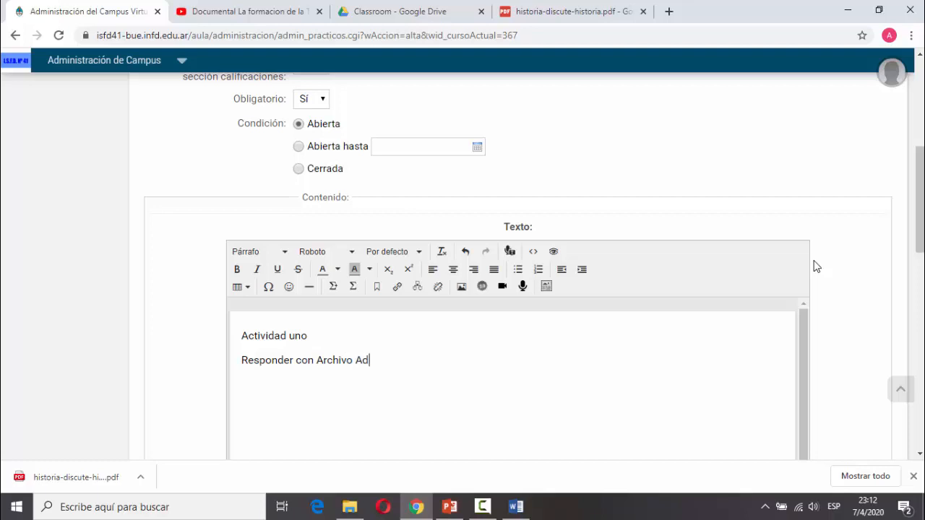
{"action": "scroll", "coordinate": [816, 267], "scroll_direction": "up", "scroll_amount": 5}
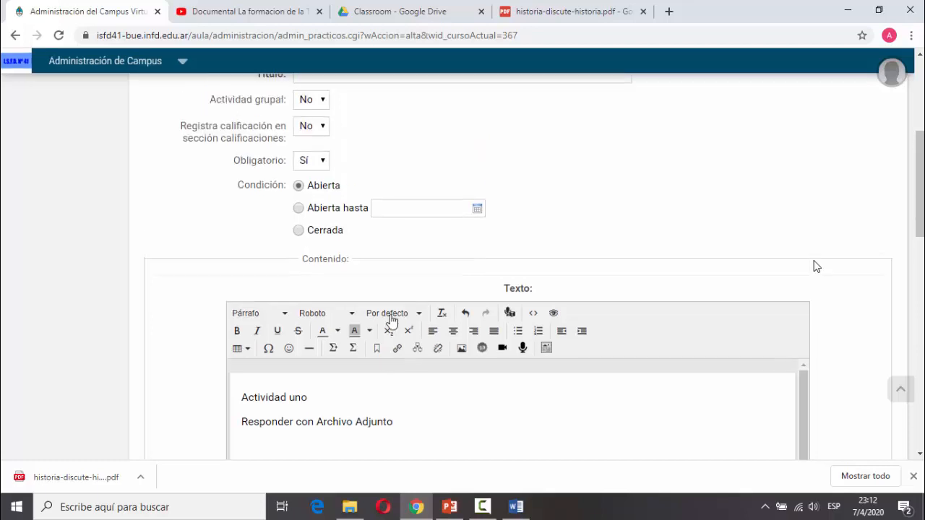
{"action": "left_click", "coordinate": [396, 279]}
{"action": "type", "text": "Activisad"}
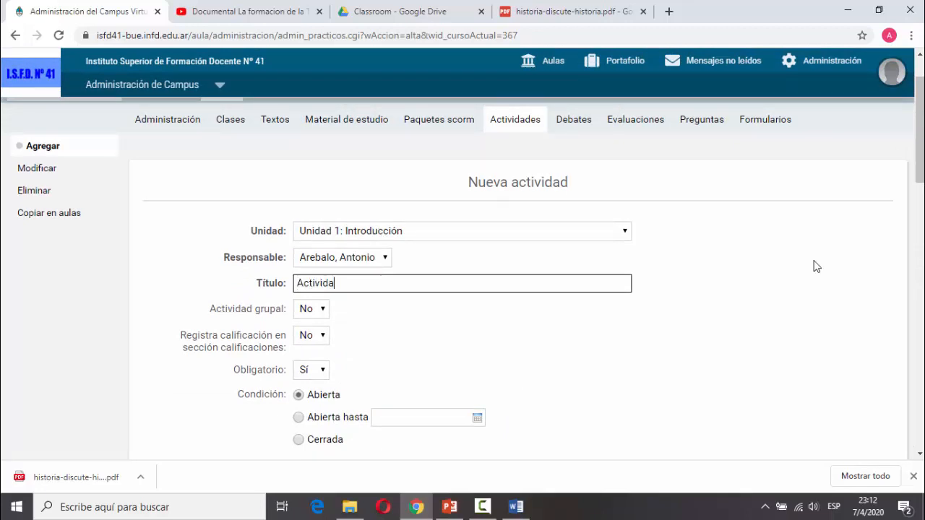
{"action": "type", "text": "1"}
{"action": "scroll", "coordinate": [398, 277], "scroll_direction": "down", "scroll_amount": 10}
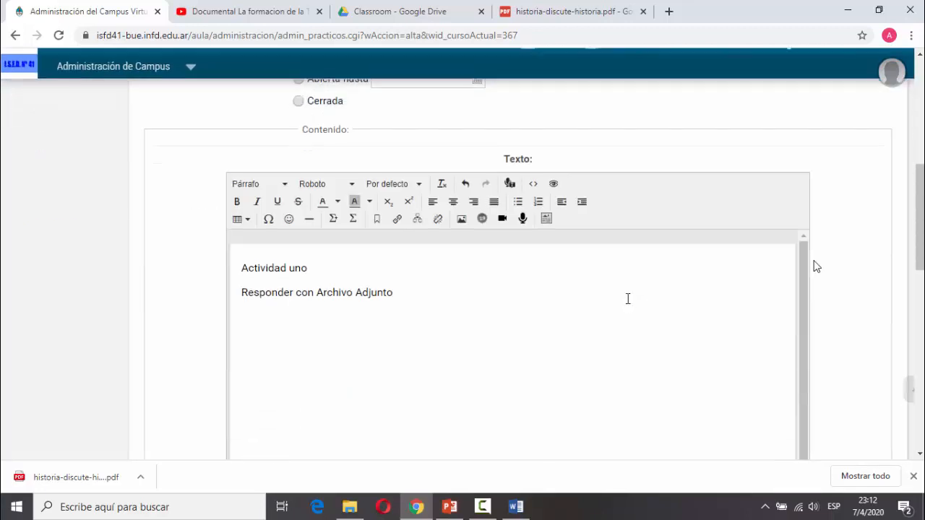
{"action": "scroll", "coordinate": [76, 349], "scroll_direction": "down", "scroll_amount": 2}
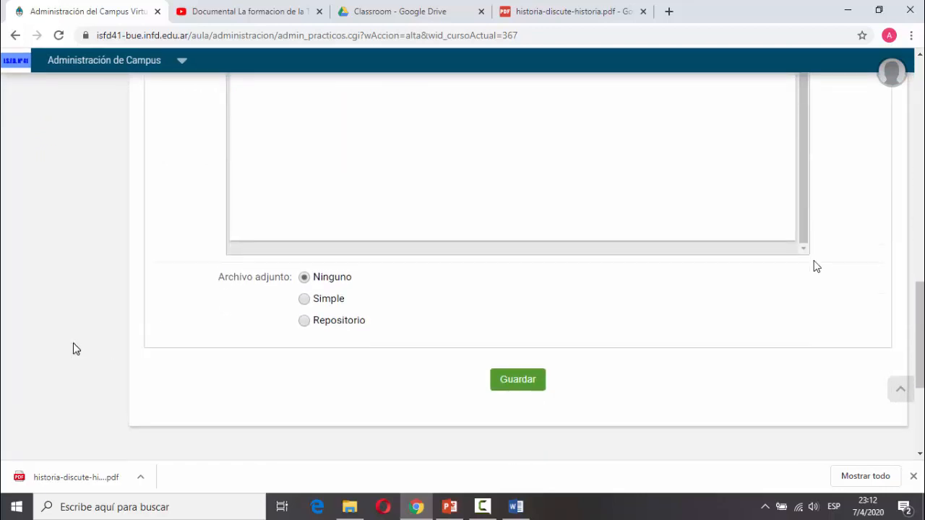
{"action": "scroll", "coordinate": [76, 349], "scroll_direction": "up", "scroll_amount": 12}
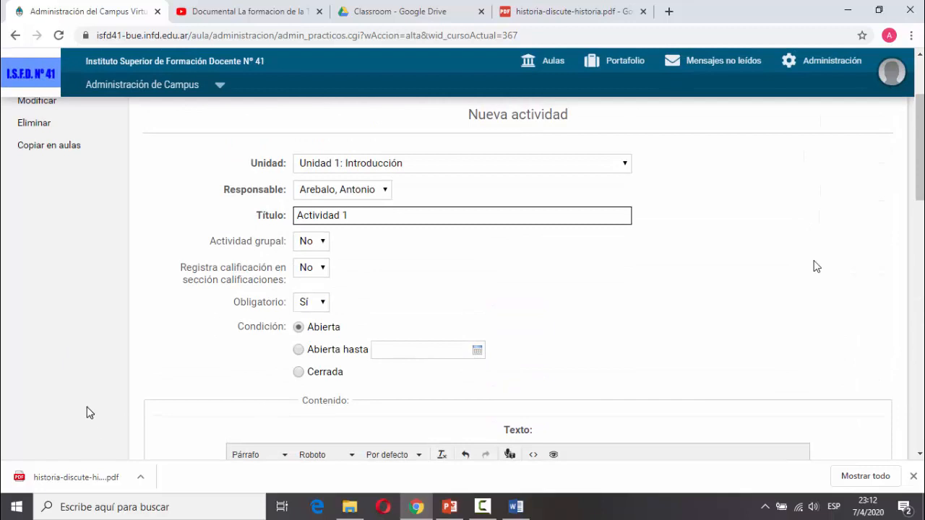
{"action": "scroll", "coordinate": [87, 410], "scroll_direction": "down", "scroll_amount": 10}
{"action": "left_click", "coordinate": [510, 432]}
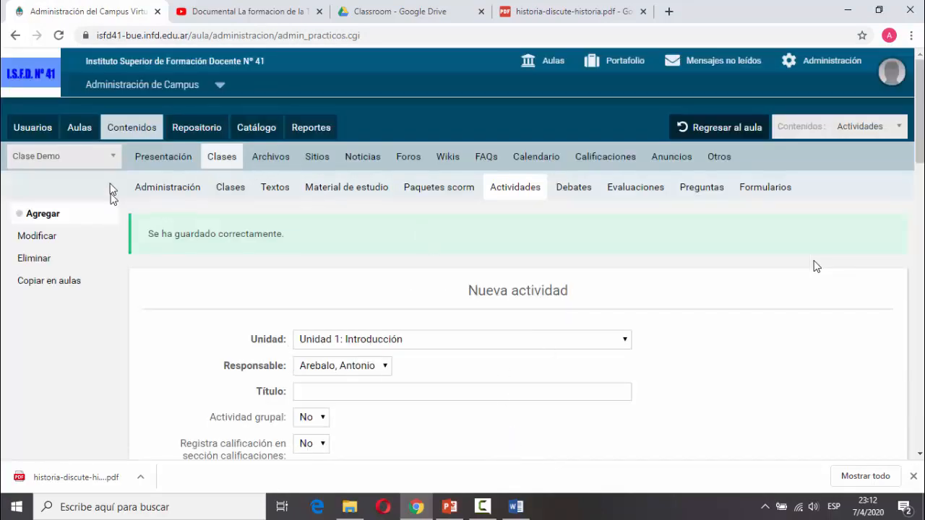
Confirm the content index lists Actividad 1 after Introducción, then return to the classroom.
{"action": "left_click", "coordinate": [164, 194]}
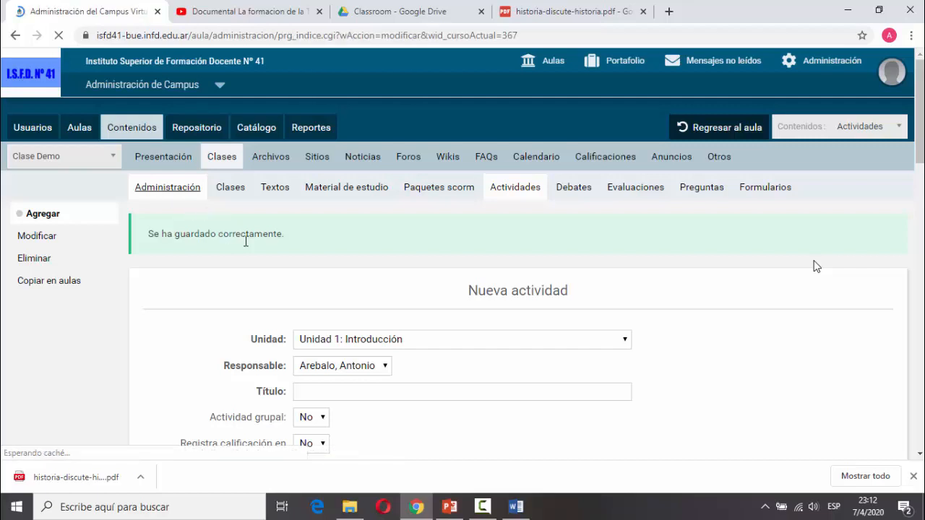
{"action": "scroll", "coordinate": [325, 340], "scroll_direction": "down", "scroll_amount": 2}
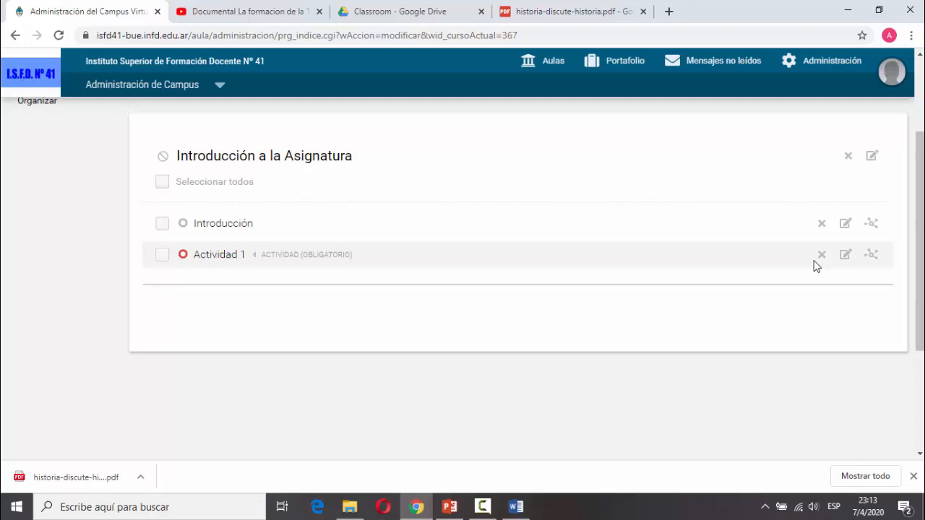
{"action": "scroll", "coordinate": [815, 266], "scroll_direction": "up", "scroll_amount": 2}
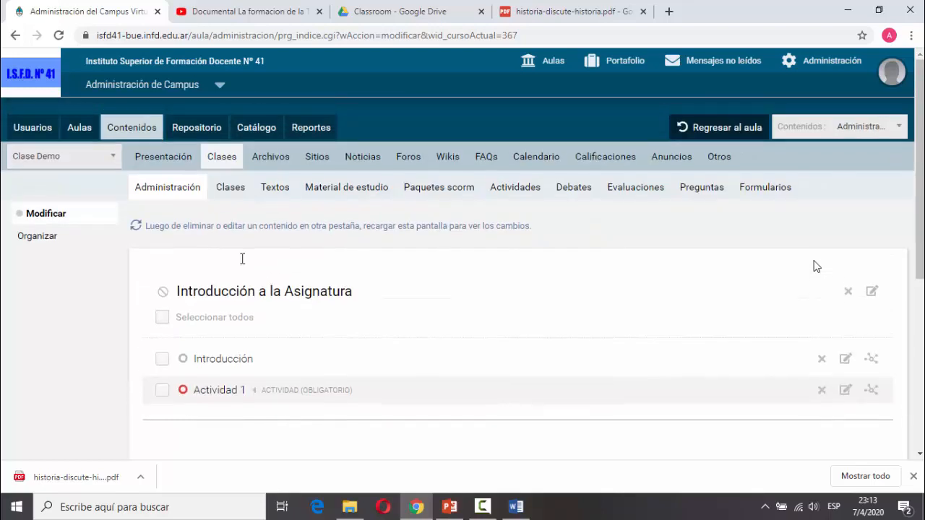
{"action": "left_click", "coordinate": [733, 134]}
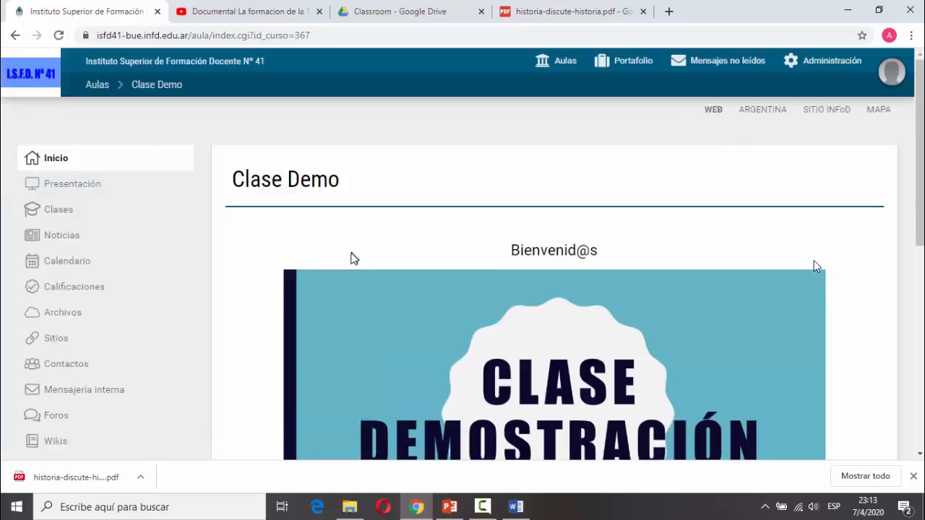
View the Introducción lesson, advance to the Actividad 1 page, then return to administration.
{"action": "left_click", "coordinate": [62, 209]}
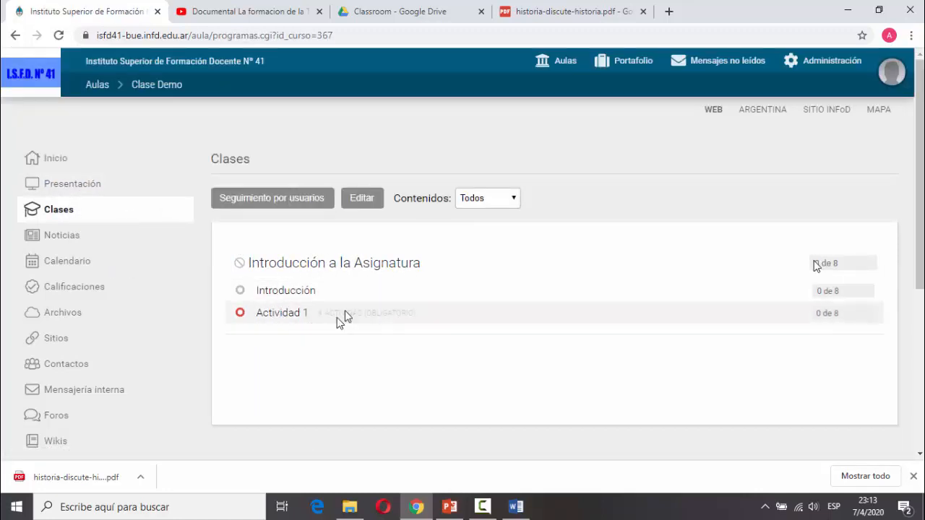
{"action": "left_click", "coordinate": [287, 296]}
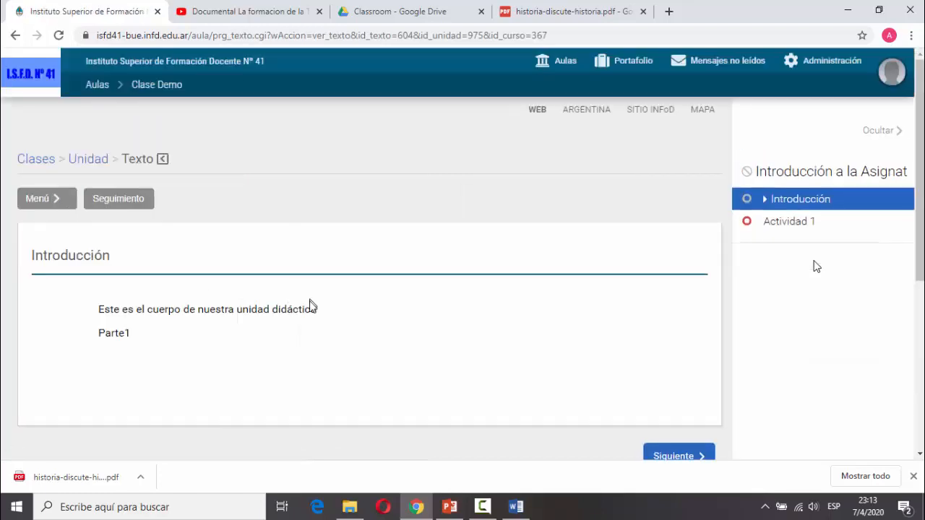
{"action": "scroll", "coordinate": [263, 341], "scroll_direction": "down", "scroll_amount": 2}
{"action": "scroll", "coordinate": [262, 344], "scroll_direction": "down", "scroll_amount": 2}
{"action": "scroll", "coordinate": [262, 347], "scroll_direction": "up", "scroll_amount": 4}
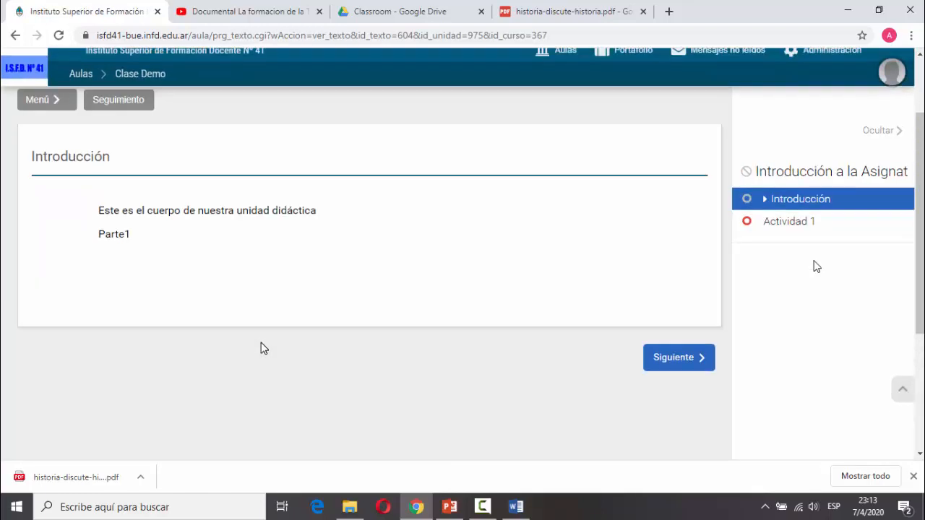
{"action": "scroll", "coordinate": [262, 345], "scroll_direction": "down", "scroll_amount": 3}
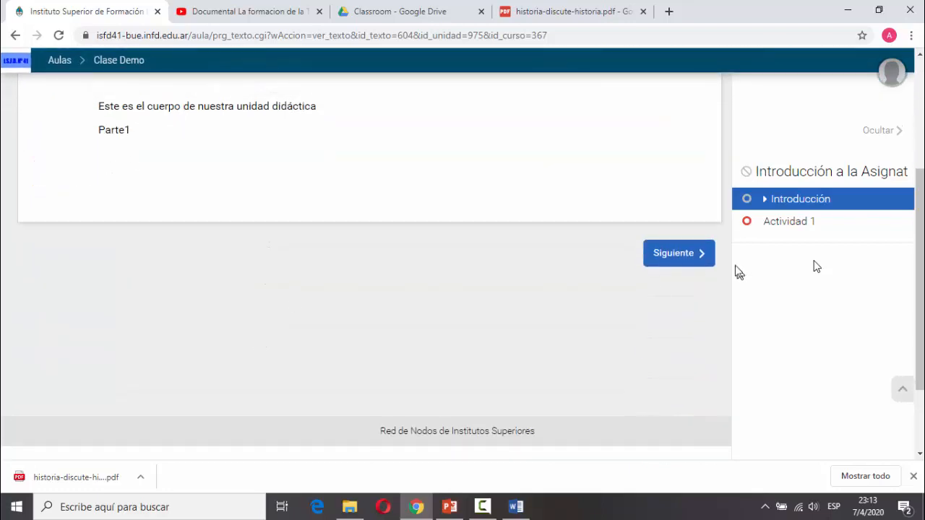
{"action": "left_click", "coordinate": [675, 263]}
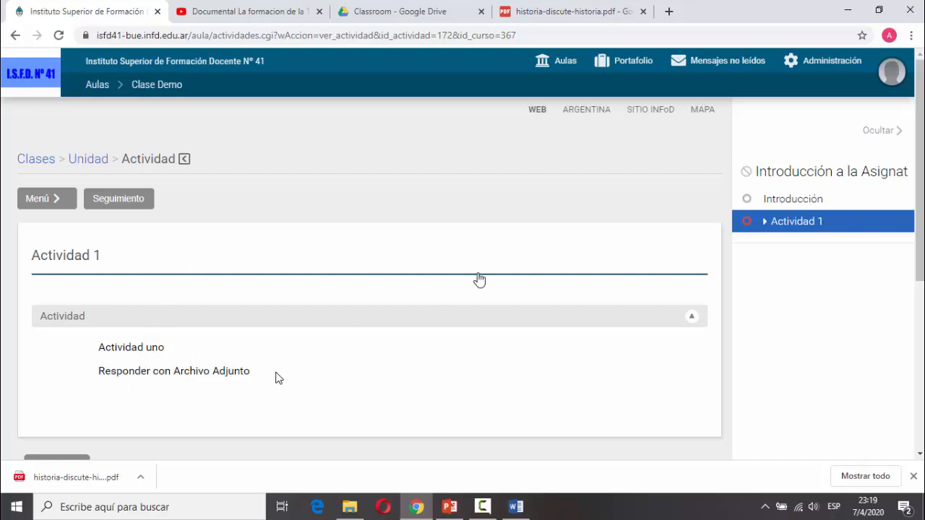
{"action": "left_click", "coordinate": [810, 63]}
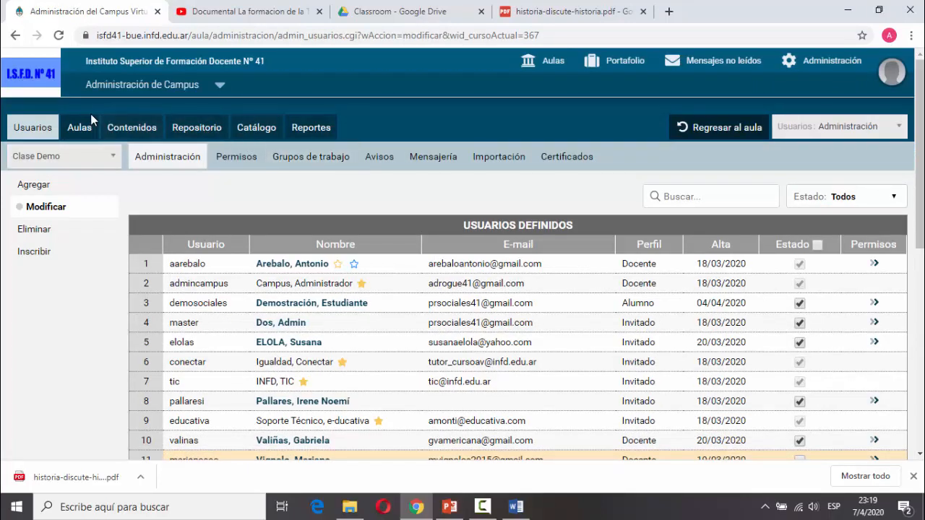
Go to Contenidos > Clases > Material de estudio and start a new study material.
{"action": "left_click", "coordinate": [80, 128]}
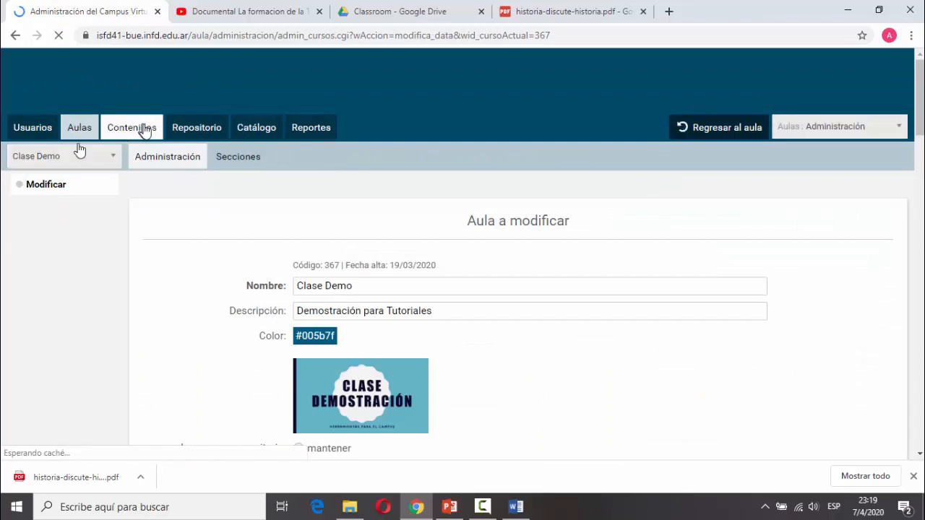
{"action": "left_click", "coordinate": [122, 136]}
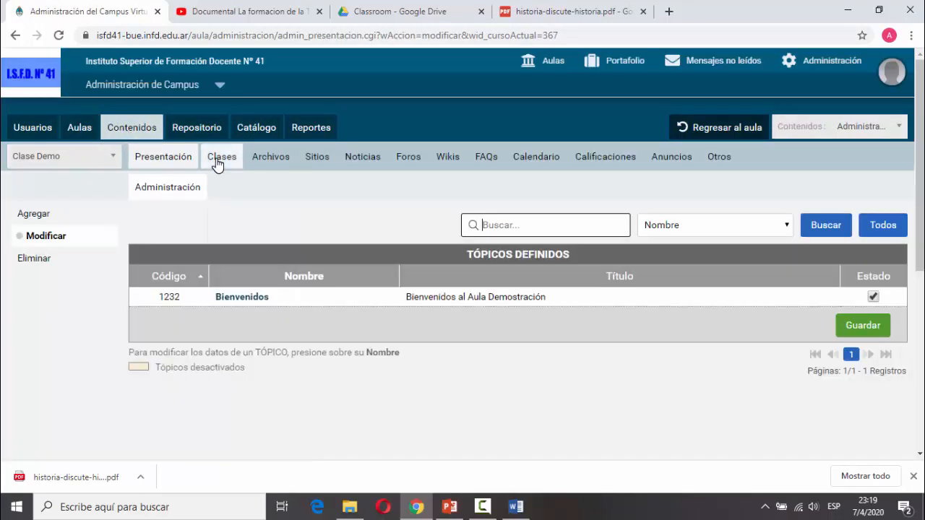
{"action": "left_click", "coordinate": [220, 160]}
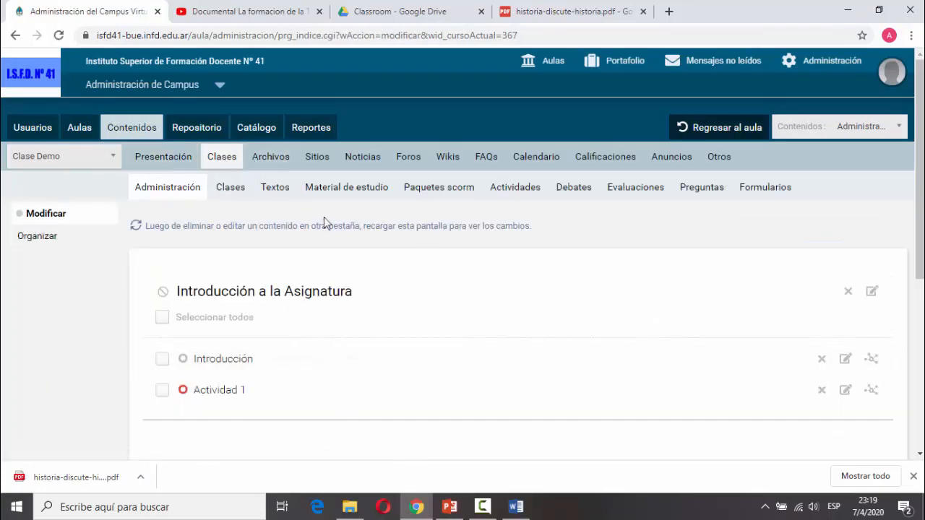
{"action": "left_click", "coordinate": [367, 194]}
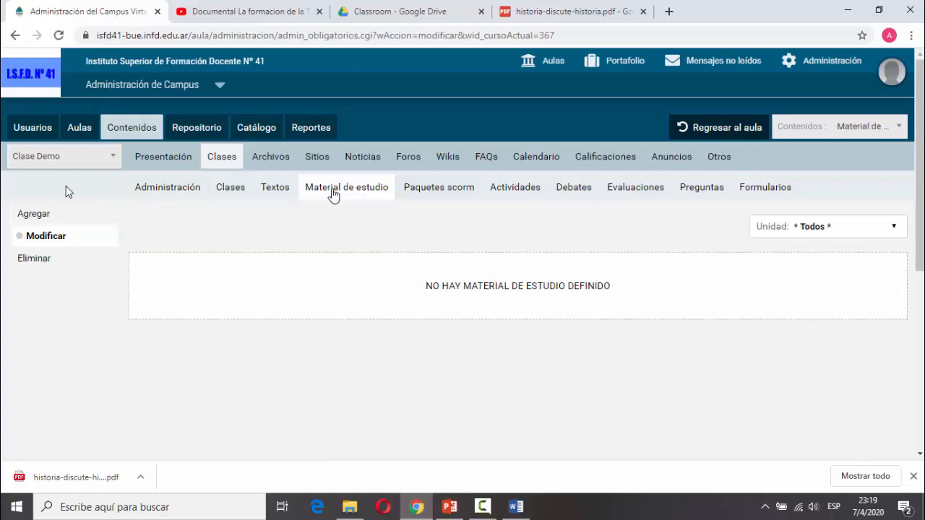
{"action": "left_click", "coordinate": [36, 217]}
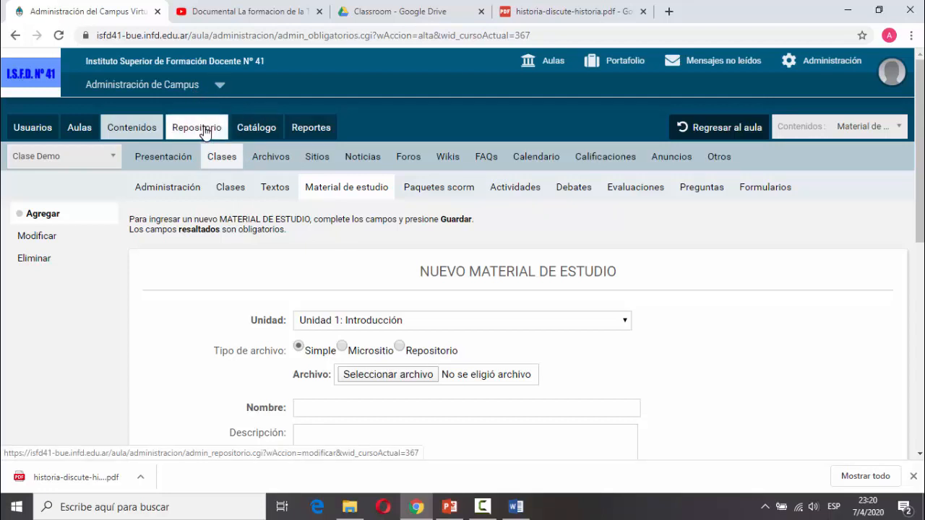
Keep the Simple file type and name the material 'Estudiar Unidad 1'.
{"action": "left_click", "coordinate": [400, 347]}
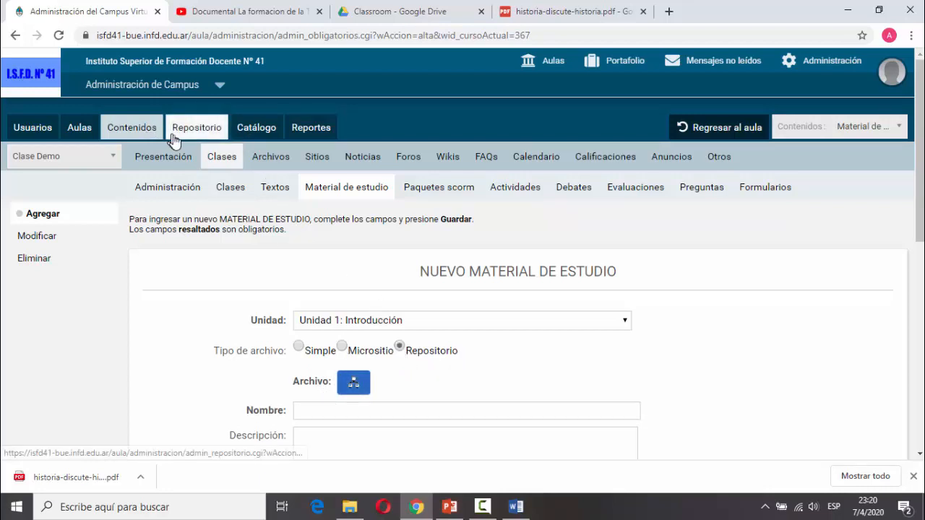
{"action": "left_click", "coordinate": [301, 350]}
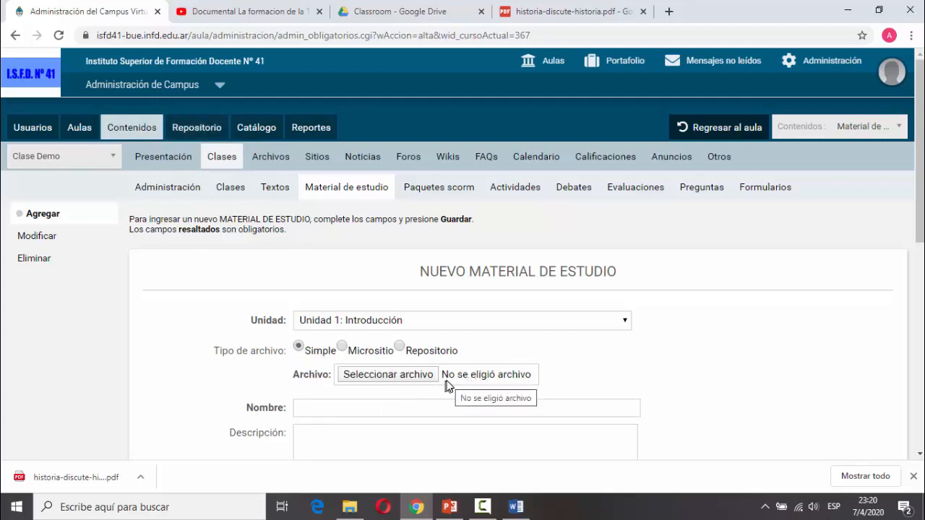
{"action": "left_click", "coordinate": [339, 348]}
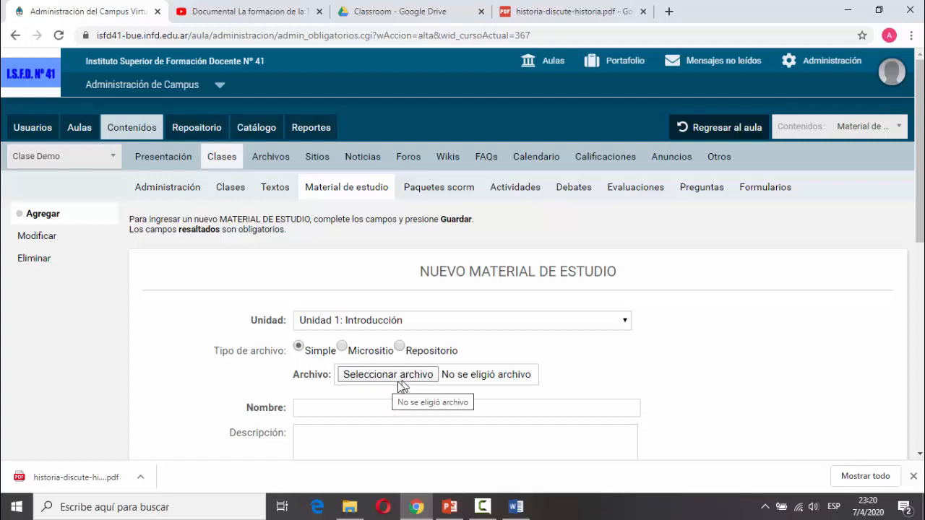
{"action": "left_click", "coordinate": [385, 405]}
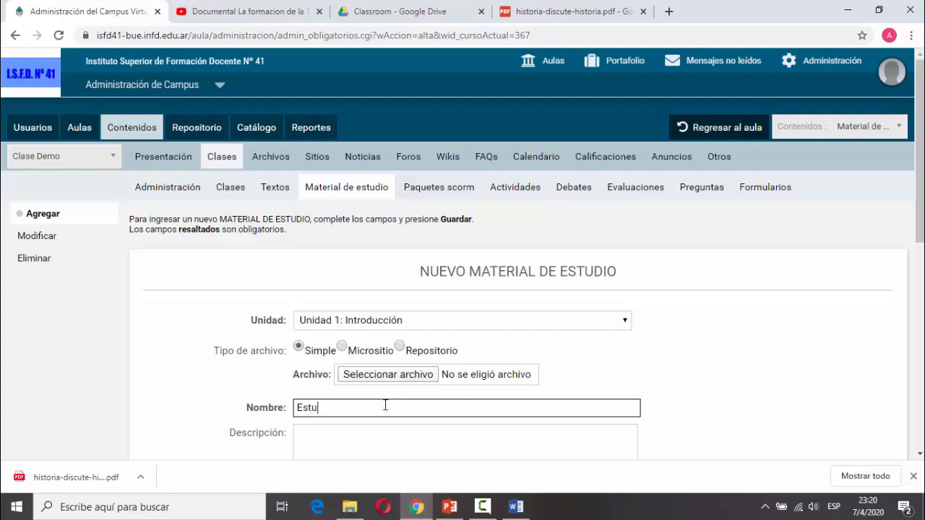
{"action": "type", "text": "Estudiar Unidad 1"}
{"action": "scroll", "coordinate": [385, 405], "scroll_direction": "down", "scroll_amount": 2}
{"action": "left_click", "coordinate": [396, 340]}
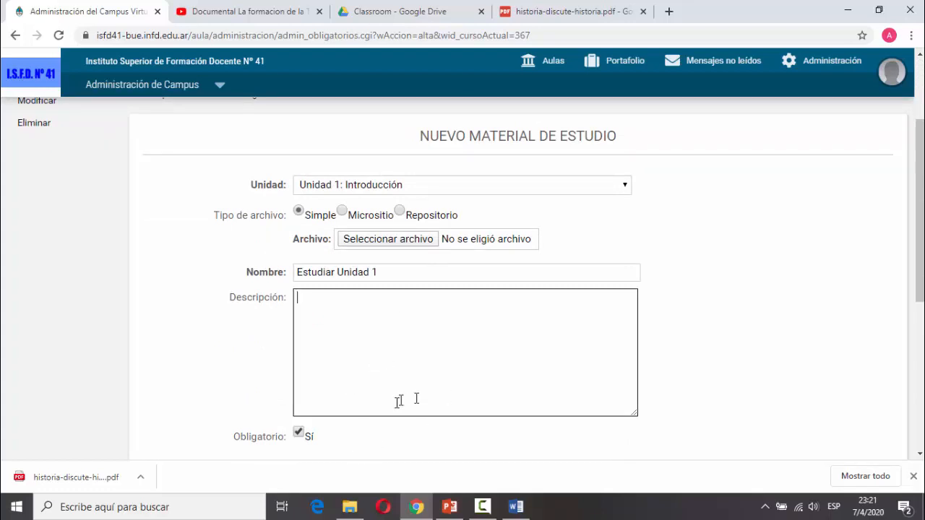
{"action": "scroll", "coordinate": [422, 393], "scroll_direction": "down", "scroll_amount": 3}
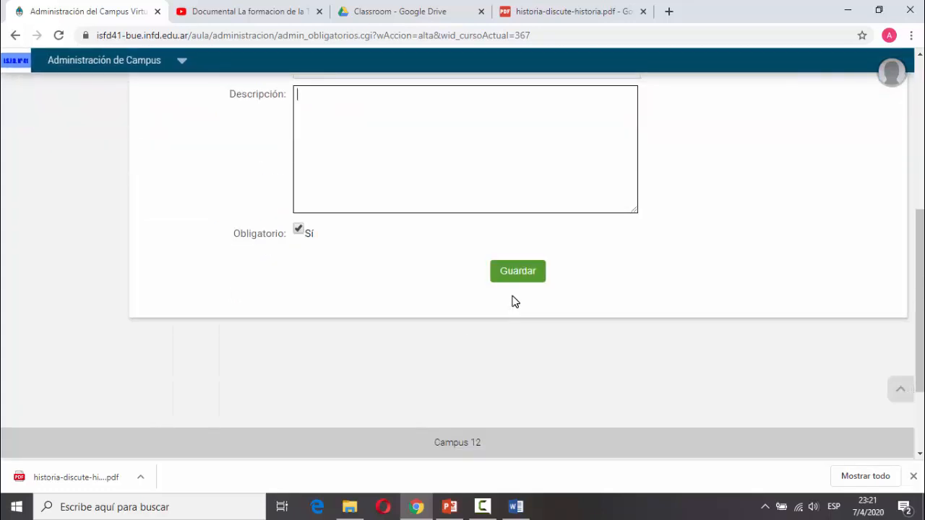
{"action": "scroll", "coordinate": [512, 300], "scroll_direction": "up", "scroll_amount": 3}
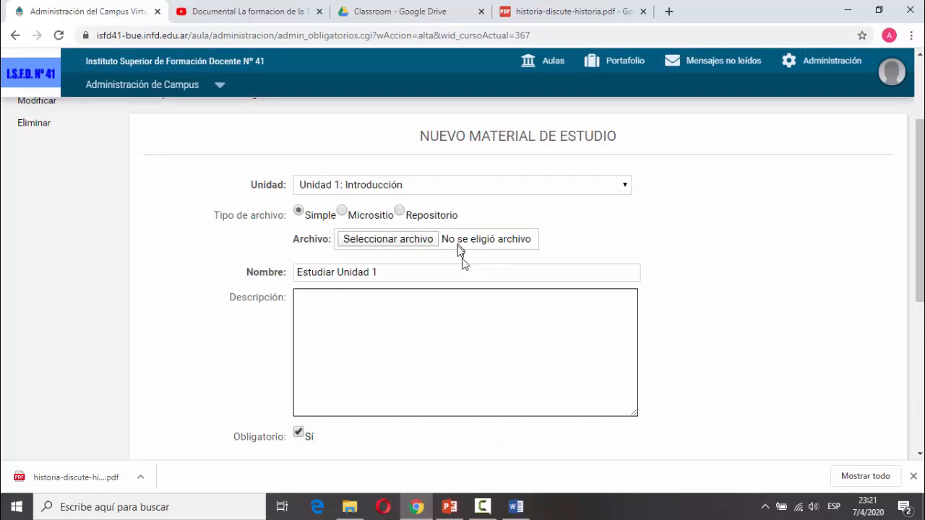
Attach the historia-discute-historia PDF, add description 'Historia discute Historia', and save.
{"action": "left_click", "coordinate": [431, 239]}
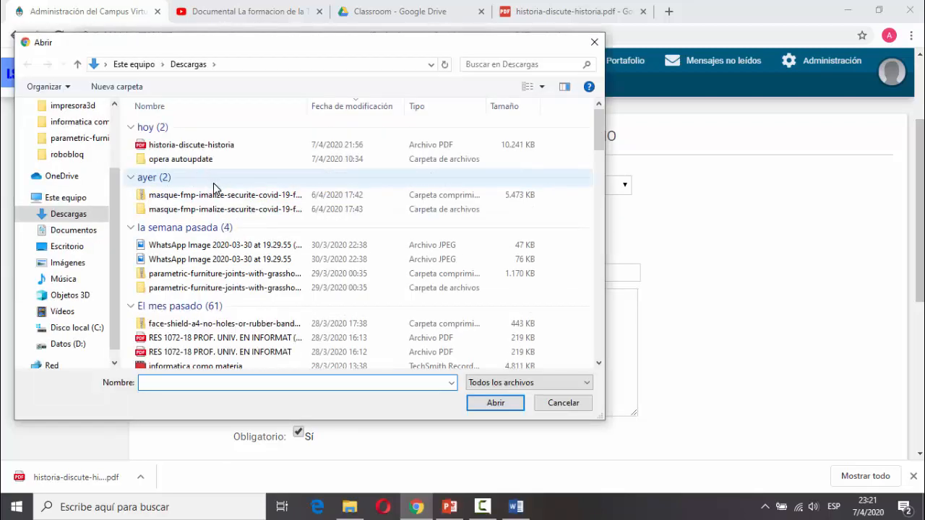
{"action": "left_click", "coordinate": [219, 144]}
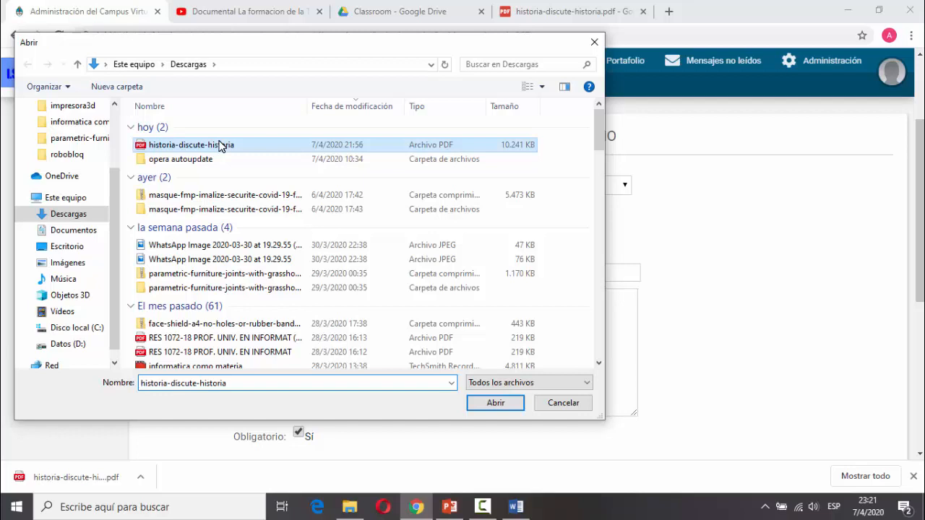
{"action": "double_click", "coordinate": [219, 145]}
{"action": "left_click", "coordinate": [361, 310]}
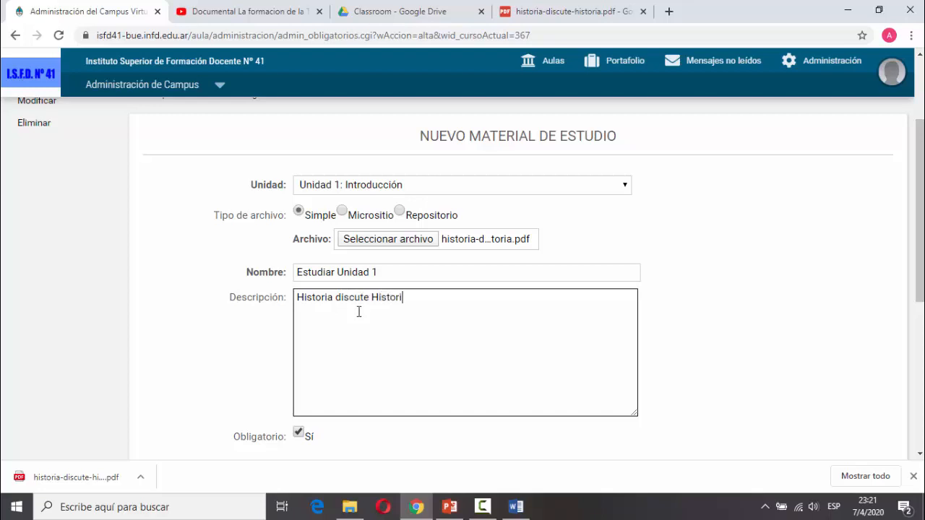
{"action": "scroll", "coordinate": [419, 289], "scroll_direction": "down", "scroll_amount": 3}
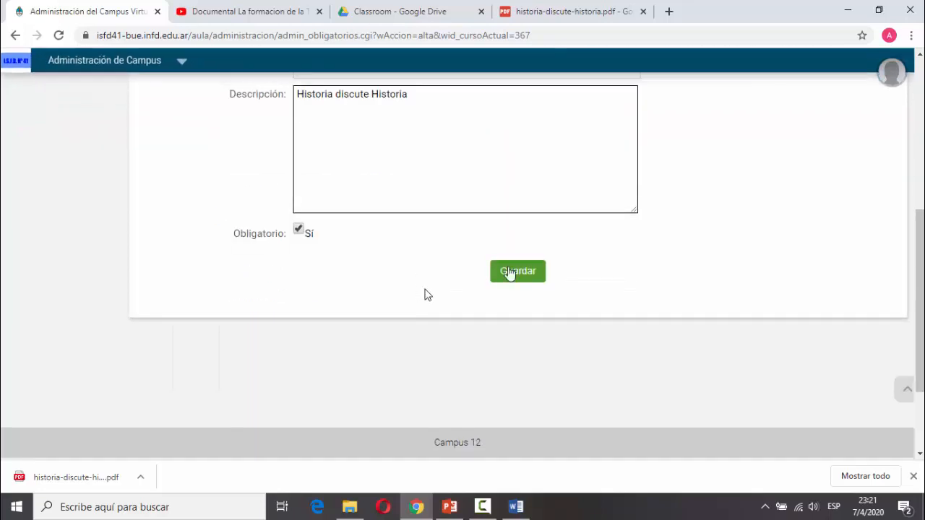
{"action": "left_click", "coordinate": [522, 269]}
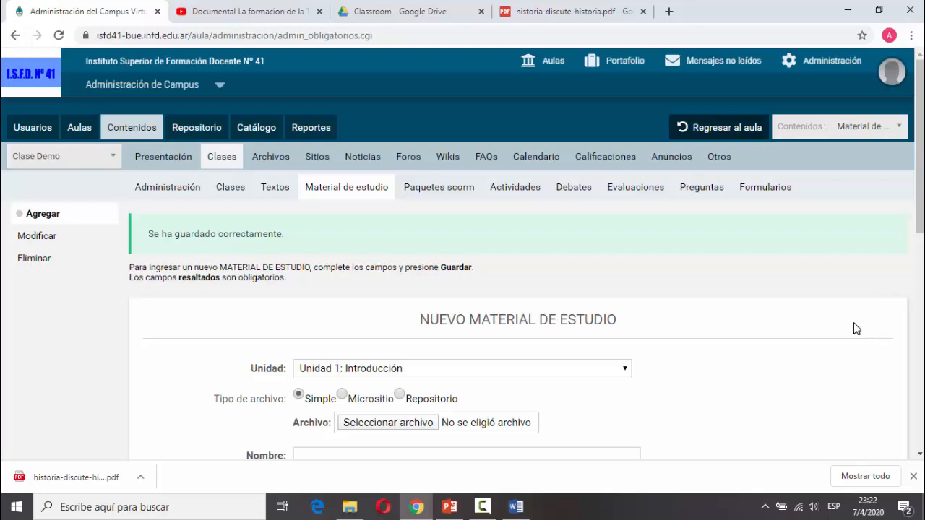
Use Regresar al aula to reach the Clase Demo Bienvenid@s home page.
{"action": "scroll", "coordinate": [838, 305], "scroll_direction": "down", "scroll_amount": 3}
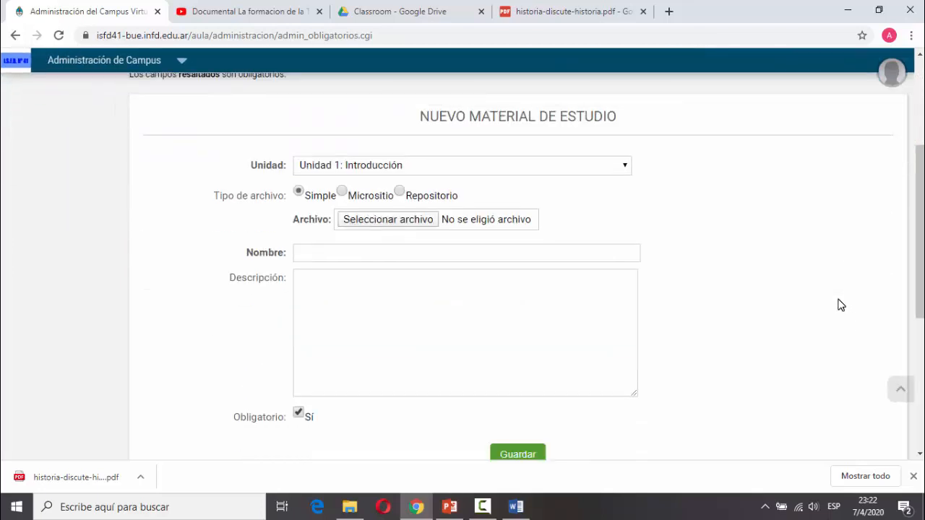
{"action": "scroll", "coordinate": [838, 305], "scroll_direction": "down", "scroll_amount": 2}
{"action": "scroll", "coordinate": [838, 305], "scroll_direction": "up", "scroll_amount": 5}
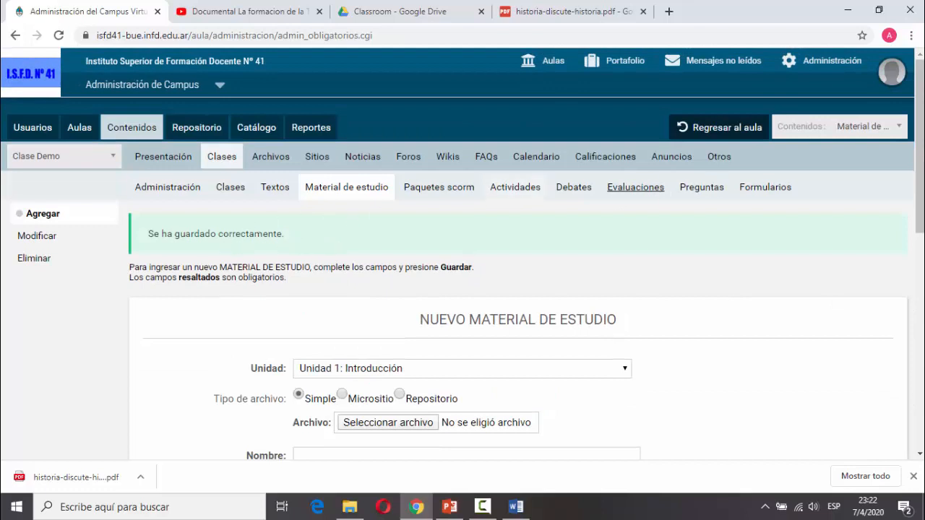
{"action": "left_click", "coordinate": [711, 128]}
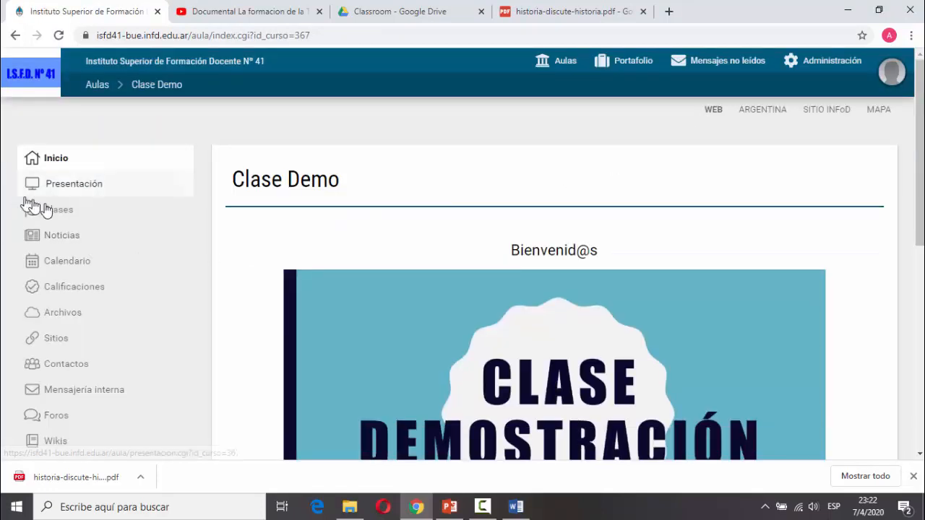
Open Estudiar Unidad 1 from Clases to view its PDF, then go to Archivos.
{"action": "left_click", "coordinate": [66, 215]}
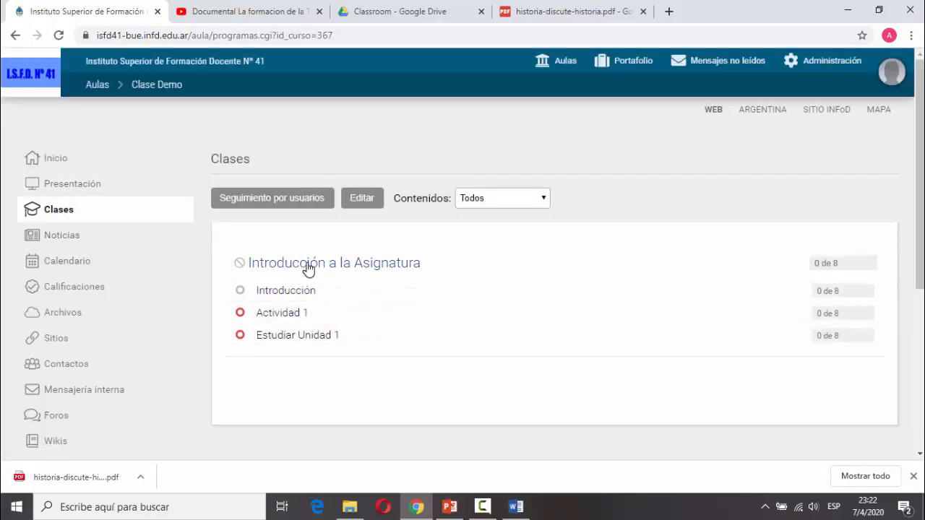
{"action": "left_click", "coordinate": [290, 337]}
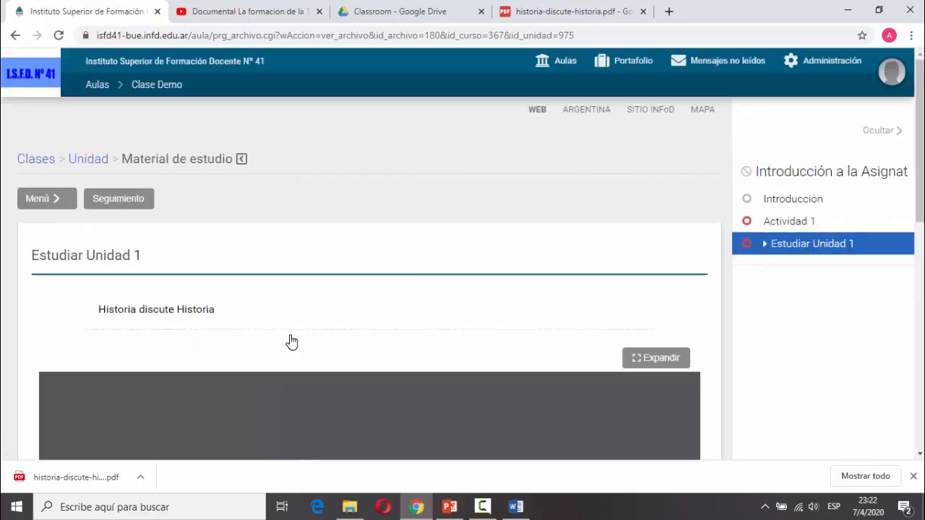
{"action": "scroll", "coordinate": [645, 249], "scroll_direction": "down", "scroll_amount": 2}
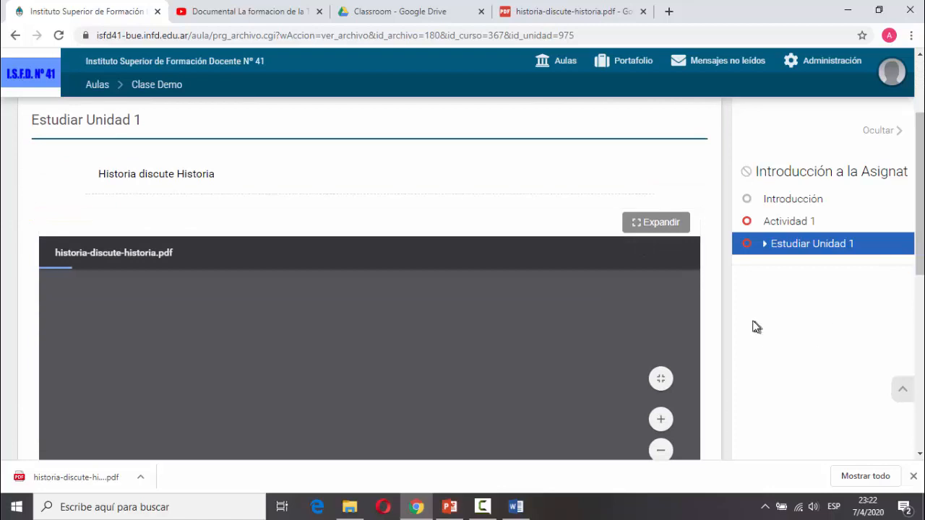
{"action": "scroll", "coordinate": [752, 326], "scroll_direction": "down", "scroll_amount": 3}
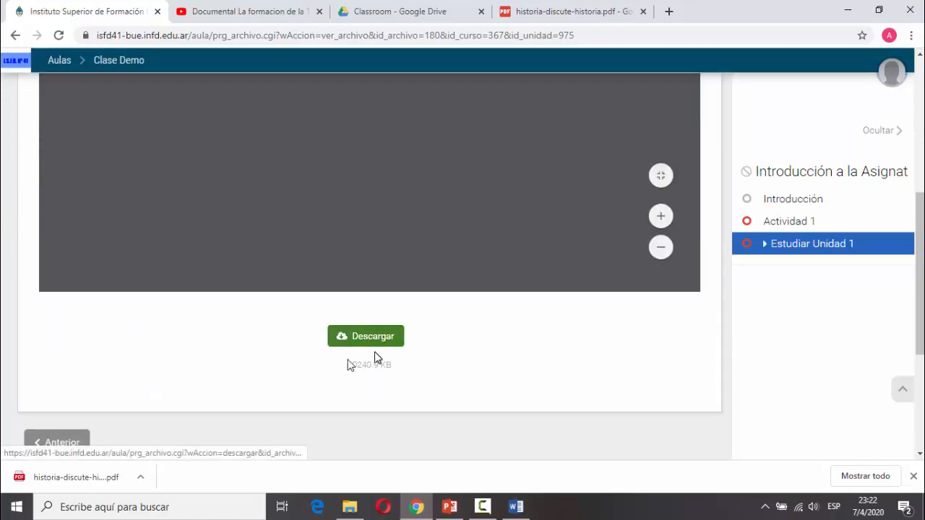
{"action": "scroll", "coordinate": [5, 336], "scroll_direction": "up", "scroll_amount": 5}
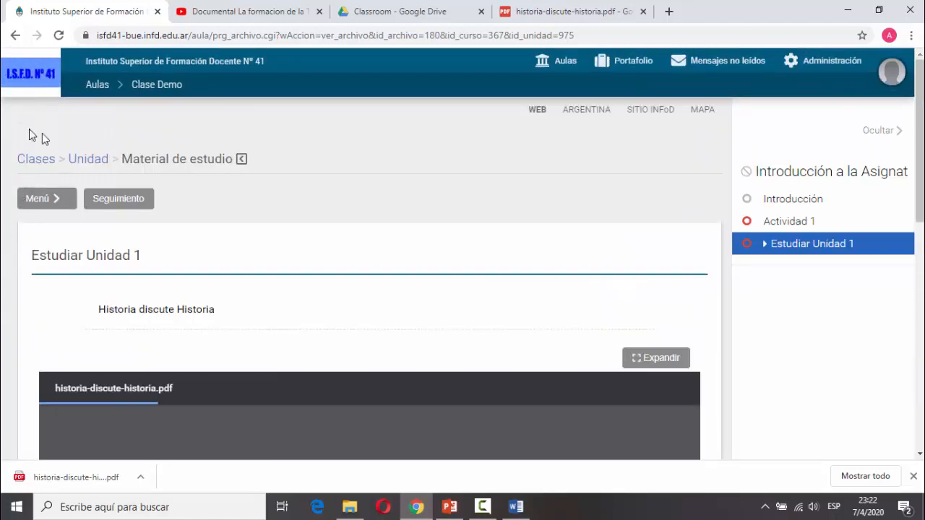
{"action": "left_click", "coordinate": [43, 164]}
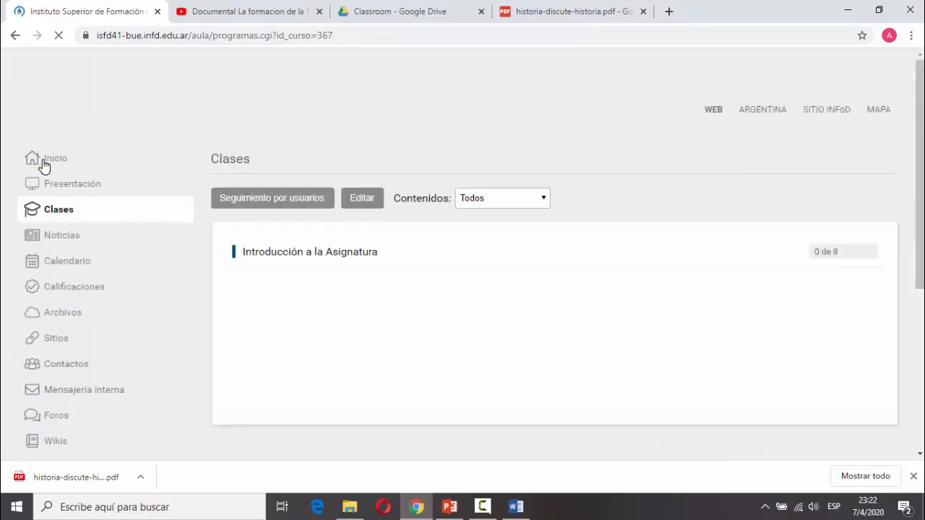
{"action": "left_click", "coordinate": [60, 319]}
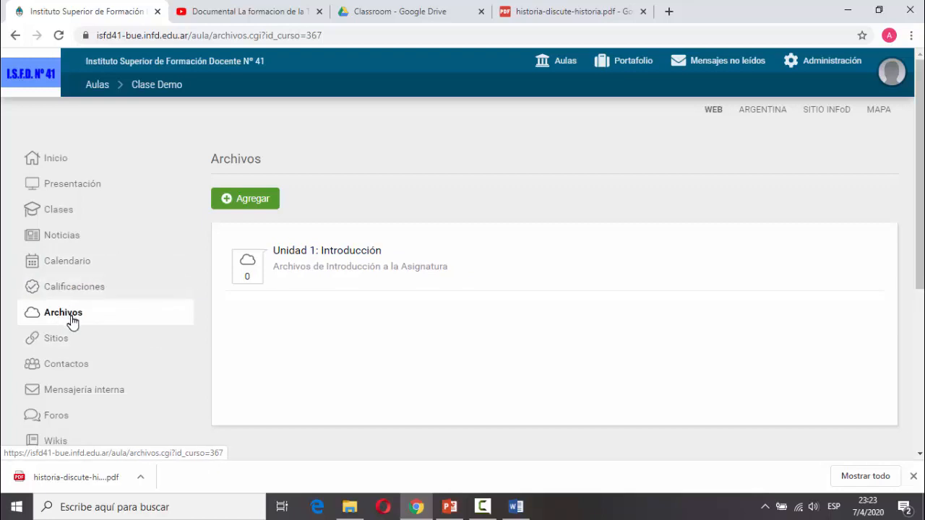
Go to Administración > Contenidos, check the Clases index, then open the empty Foros section.
{"action": "left_click", "coordinate": [827, 62]}
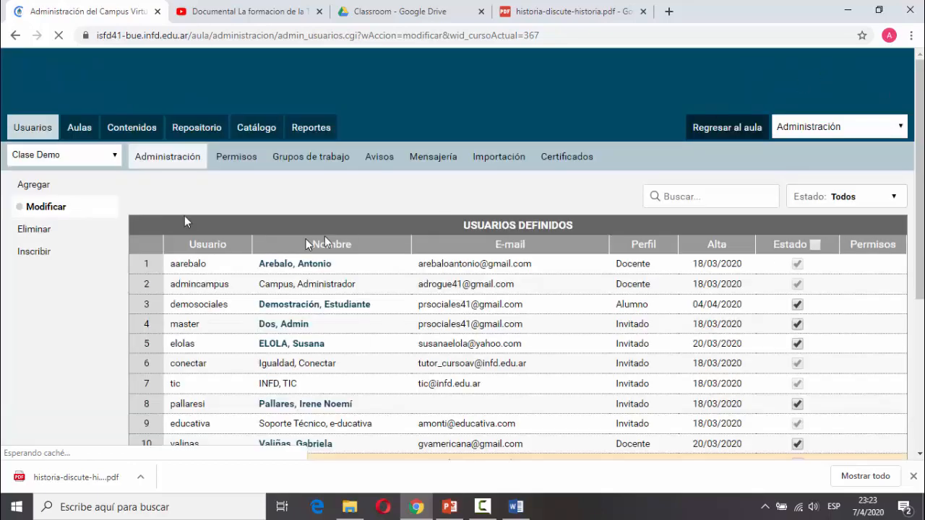
{"action": "left_click", "coordinate": [132, 127]}
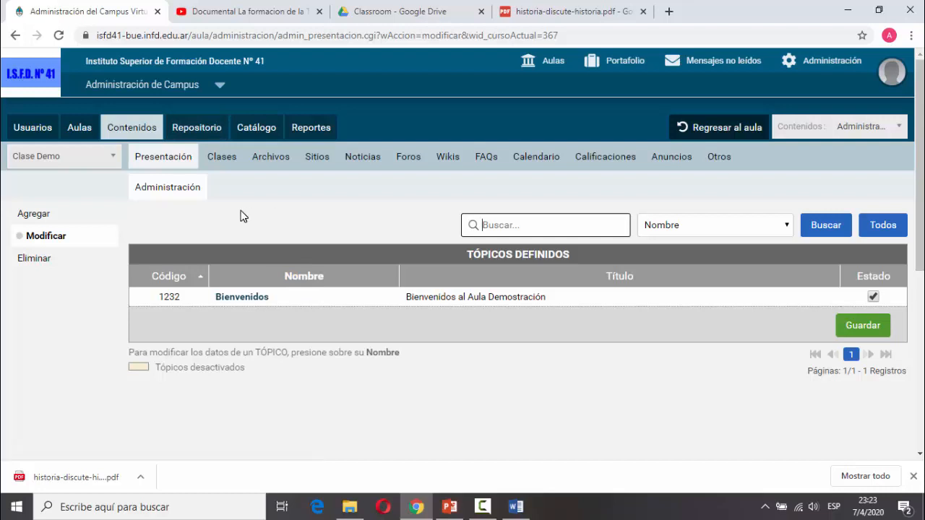
{"action": "left_click", "coordinate": [224, 159]}
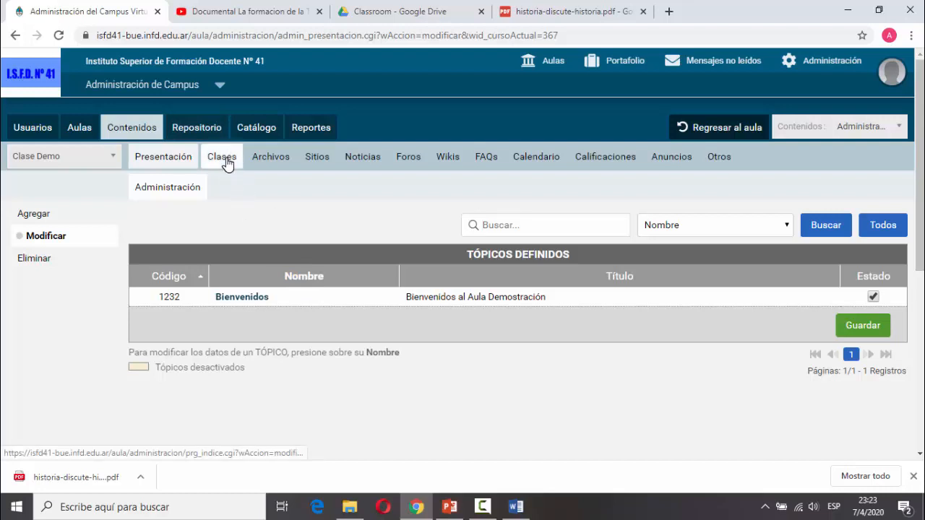
{"action": "left_click", "coordinate": [225, 161]}
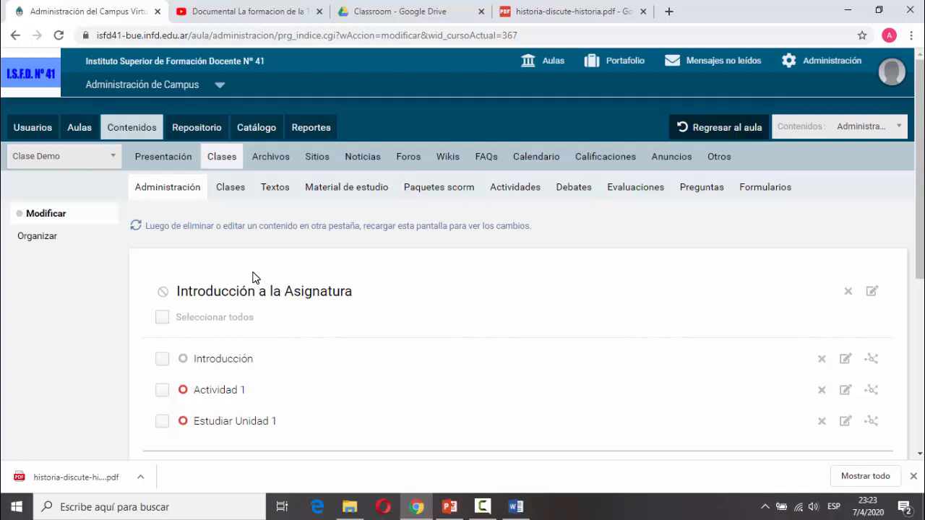
{"action": "left_click", "coordinate": [409, 159]}
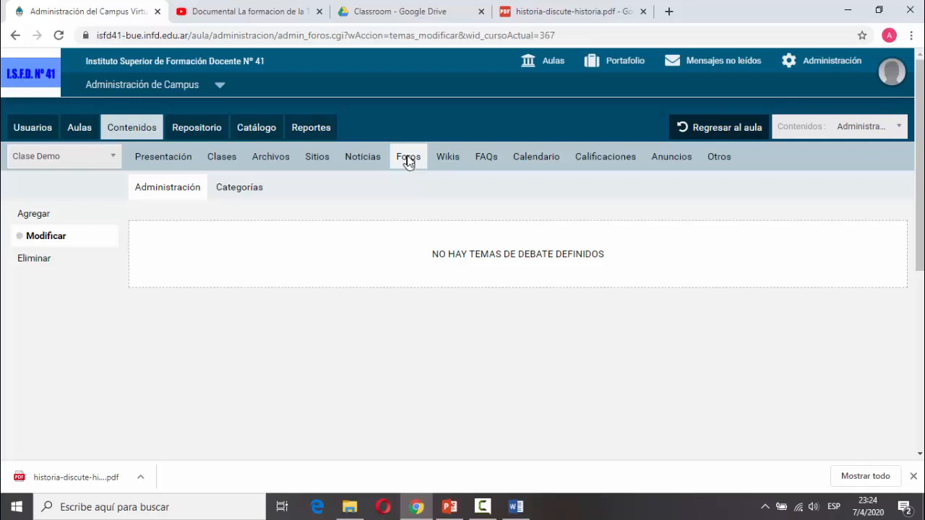
Add and save the forum category 'Reglas de Comportamiento en el Aula Virtual' under Categorías.
{"action": "left_click", "coordinate": [241, 191]}
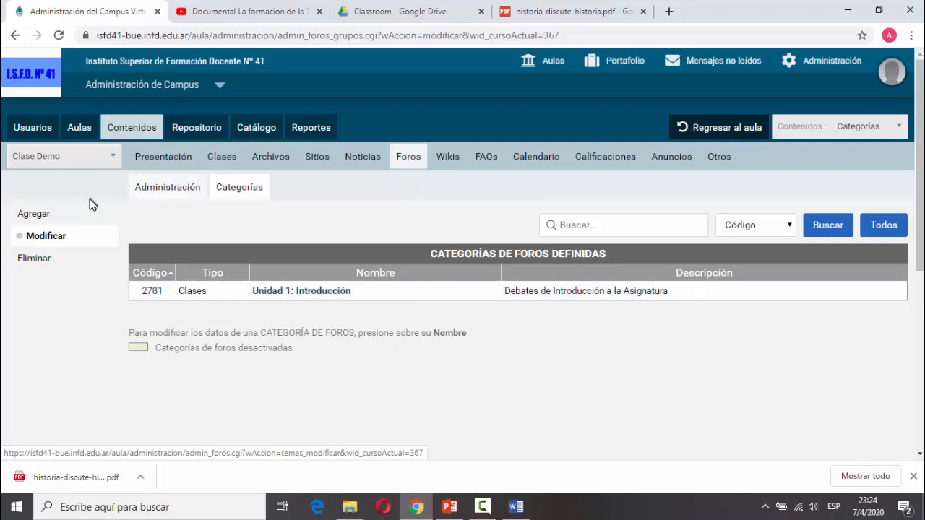
{"action": "left_click", "coordinate": [43, 214]}
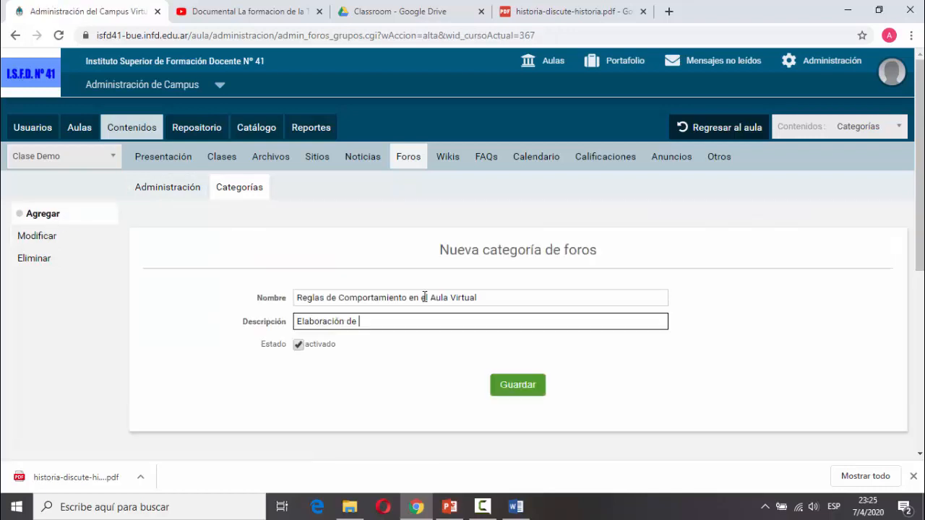
{"action": "type", "text": "reglas de comportamiento"}
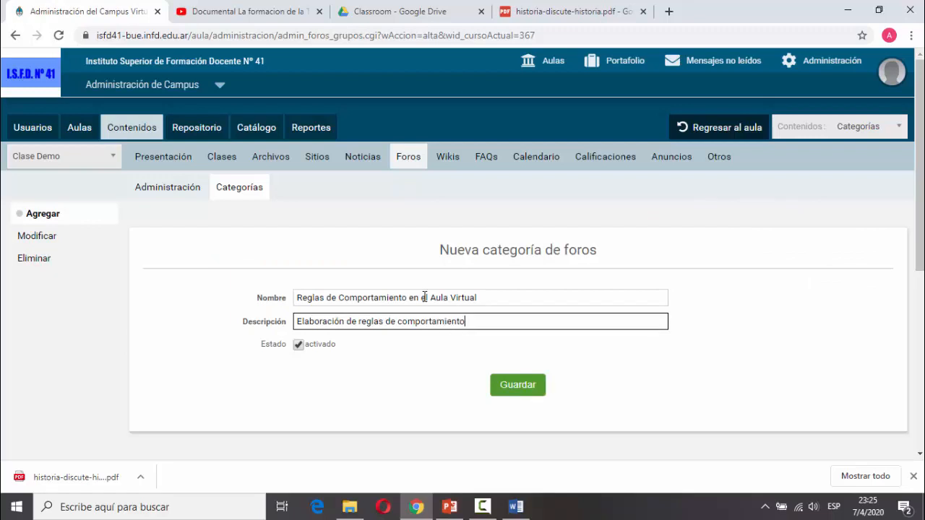
{"action": "type", "text": " en el Aula Virtual"}
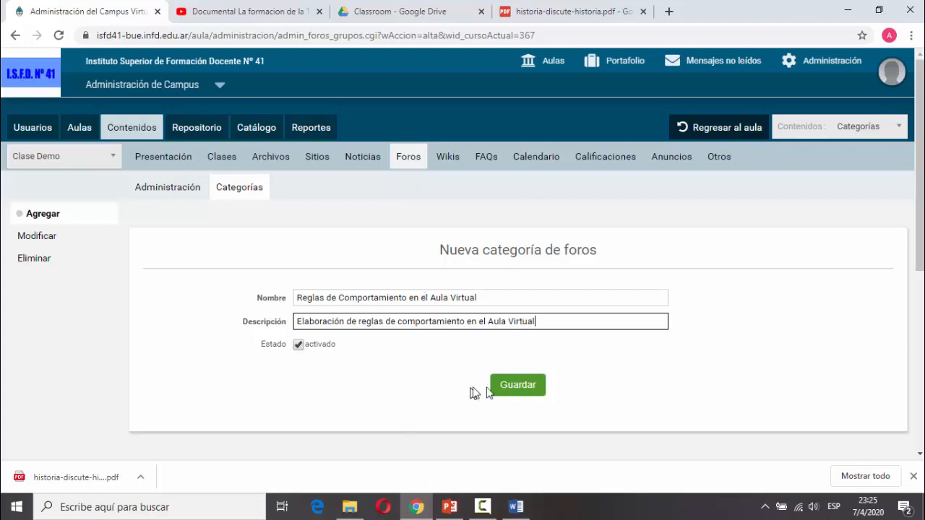
{"action": "left_click", "coordinate": [511, 392]}
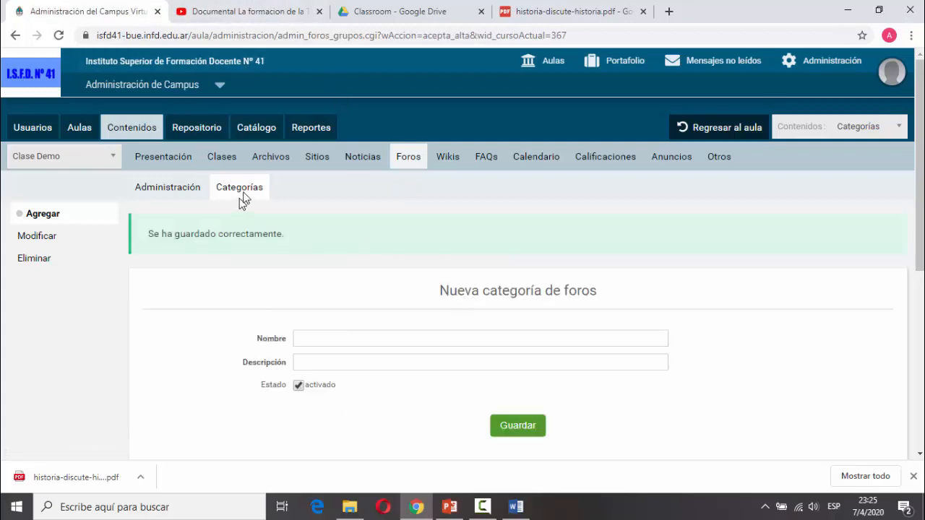
{"action": "left_click", "coordinate": [190, 190]}
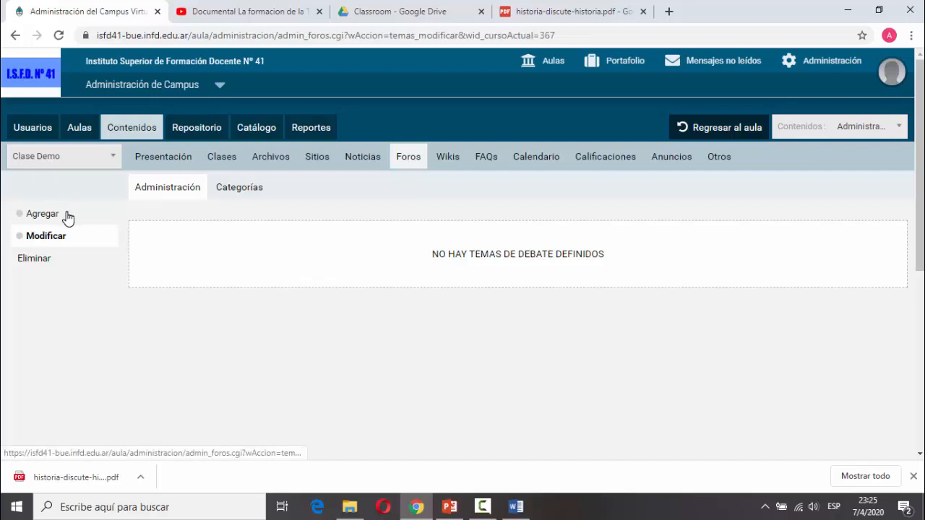
Start a new debate topic under the Reglas de Comportamiento en el Aula Virtual category.
{"action": "left_click", "coordinate": [42, 218]}
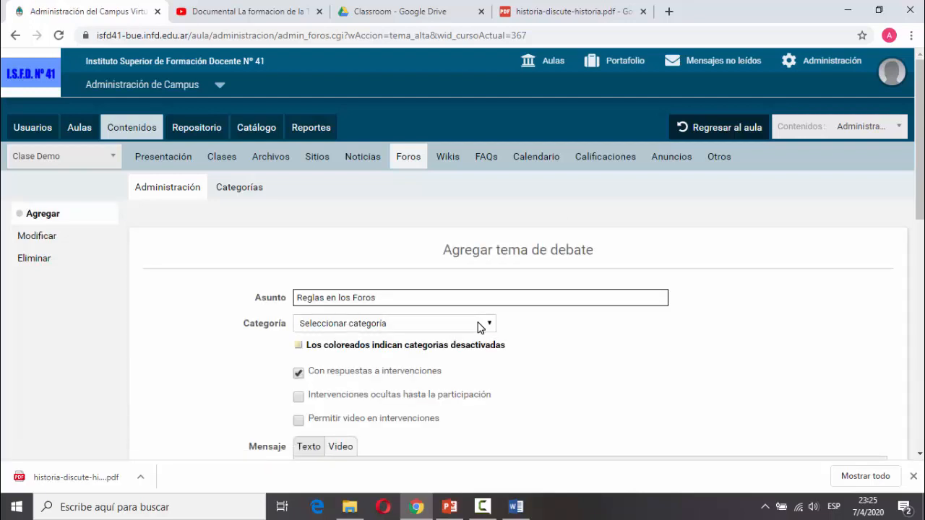
{"action": "left_click", "coordinate": [479, 327]}
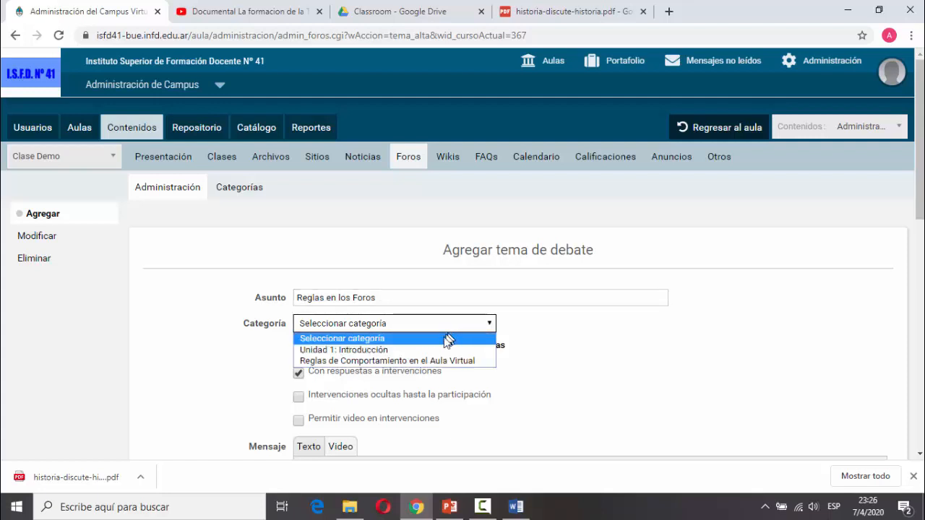
{"action": "left_click", "coordinate": [441, 360]}
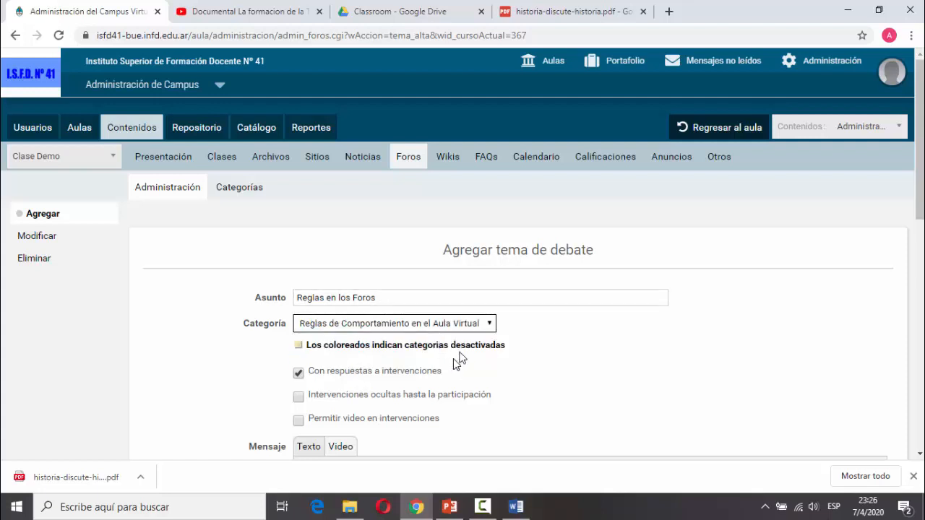
{"action": "scroll", "coordinate": [455, 361], "scroll_direction": "down", "scroll_amount": 1}
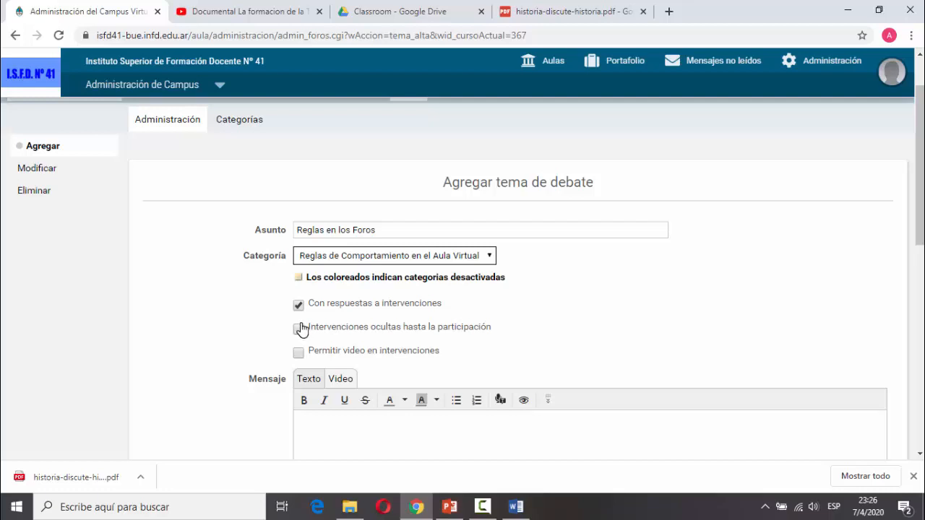
Keep interventions visible before participation and allow video in interventions.
{"action": "left_click", "coordinate": [299, 328]}
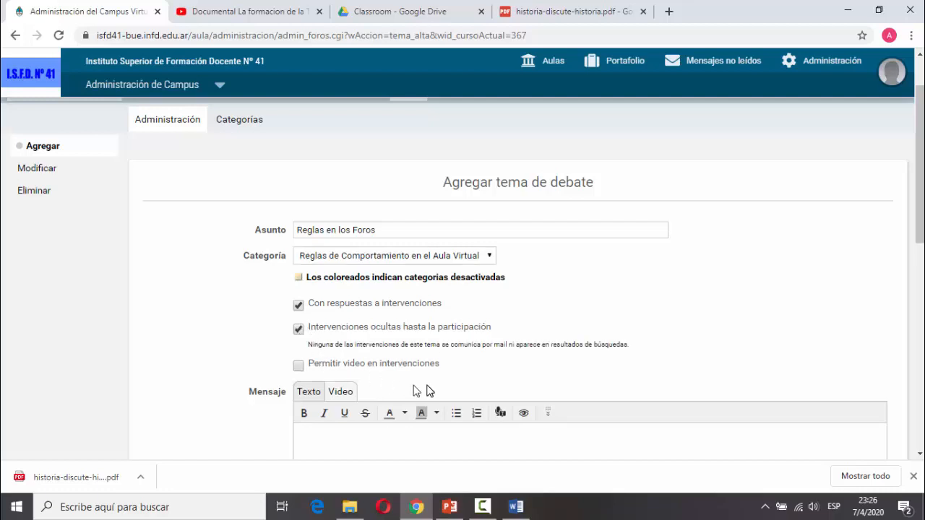
{"action": "left_click", "coordinate": [302, 329]}
{"action": "left_click", "coordinate": [299, 353]}
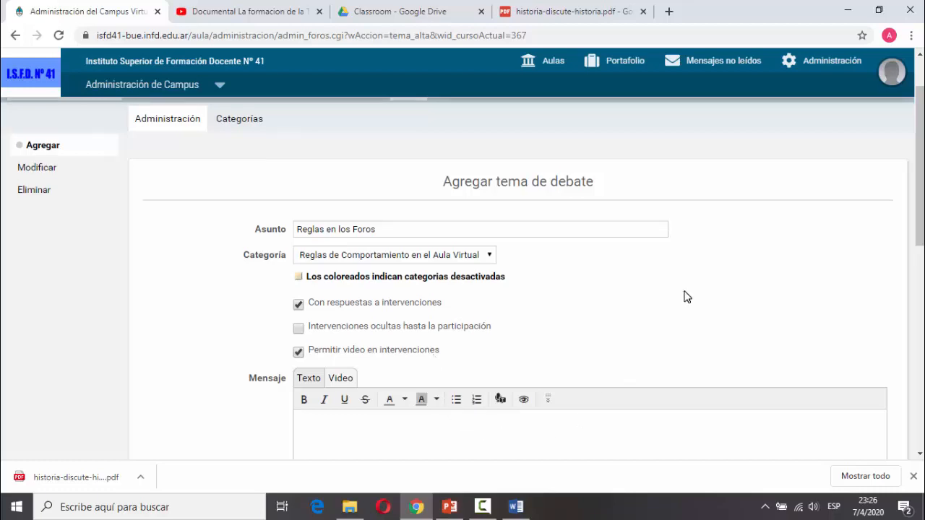
{"action": "scroll", "coordinate": [679, 295], "scroll_direction": "down", "scroll_amount": 2}
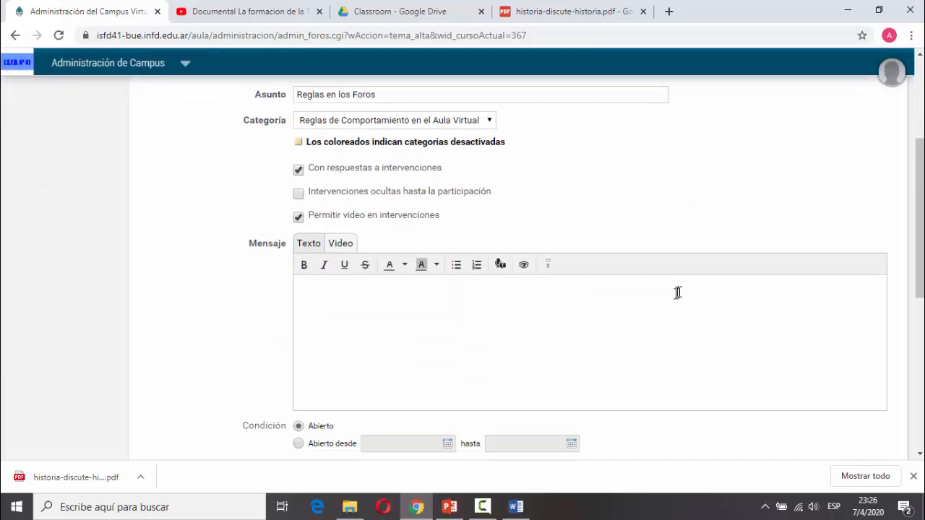
Paste the forum behaviour rules message into the Texto editor, briefly checking the Video option.
{"action": "left_click", "coordinate": [583, 311]}
{"action": "type", "text": "Debate sobre nuevas reglas de comportamiento en los foros"}
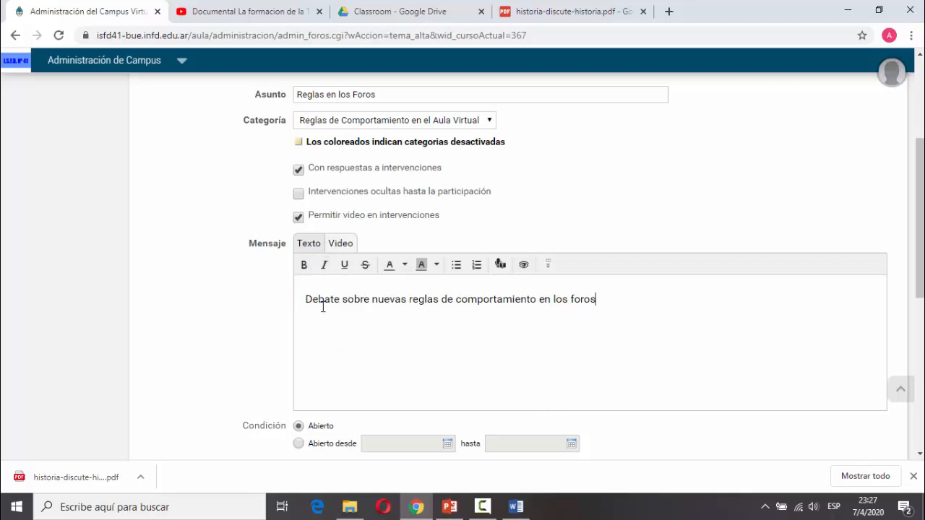
{"action": "left_click_drag", "start_coordinate": [303, 300], "coordinate": [635, 307]}
{"action": "left_click", "coordinate": [590, 351]}
{"action": "left_click", "coordinate": [342, 245]}
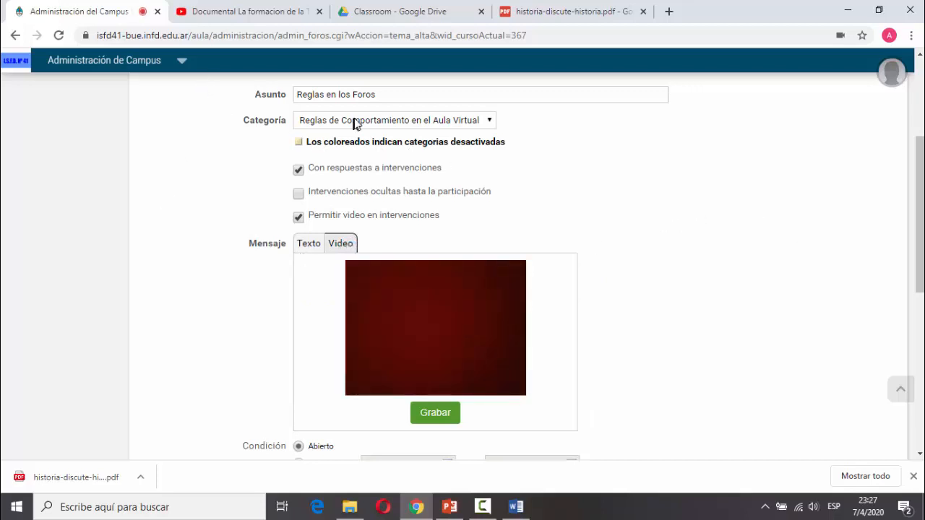
{"action": "left_click", "coordinate": [307, 246]}
{"action": "scroll", "coordinate": [528, 356], "scroll_direction": "down", "scroll_amount": 2}
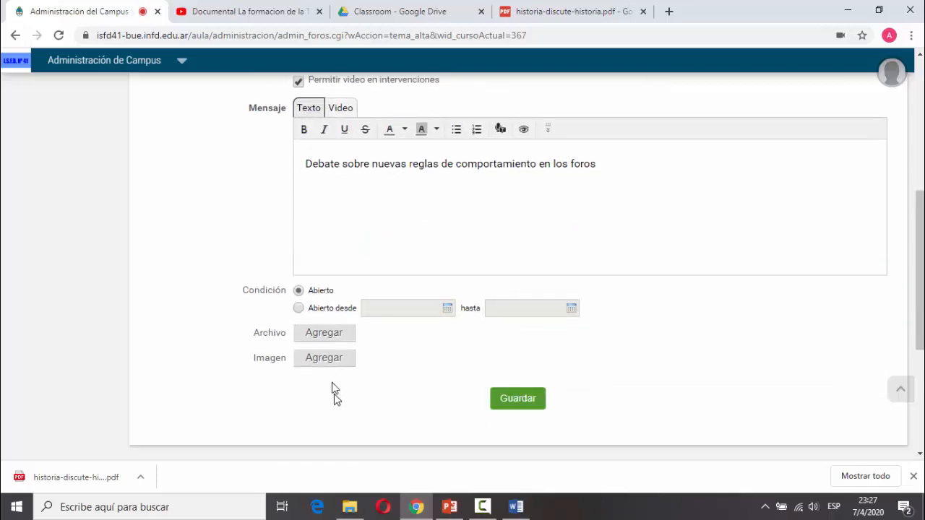
Set the debate to Abierto desde and save it, accepting the no-dates warning.
{"action": "left_click", "coordinate": [299, 308]}
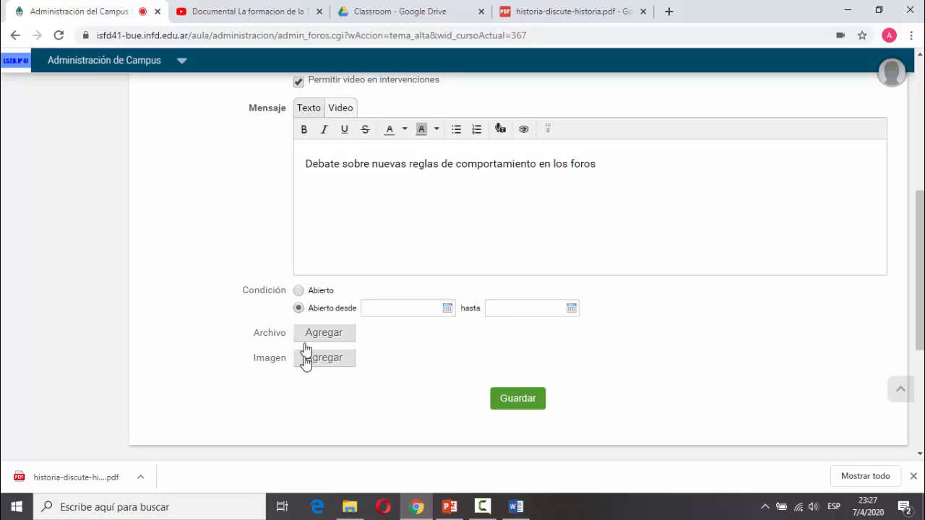
{"action": "left_click", "coordinate": [533, 407]}
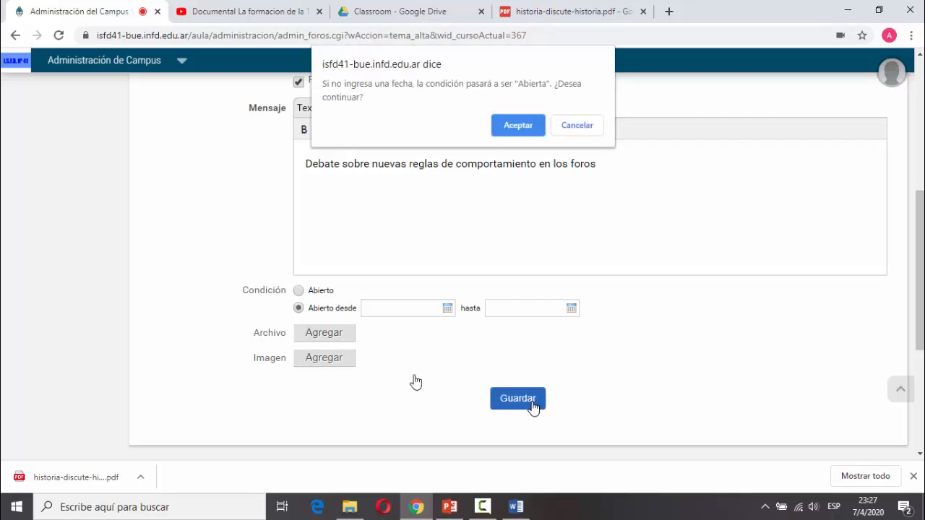
{"action": "left_click", "coordinate": [521, 128]}
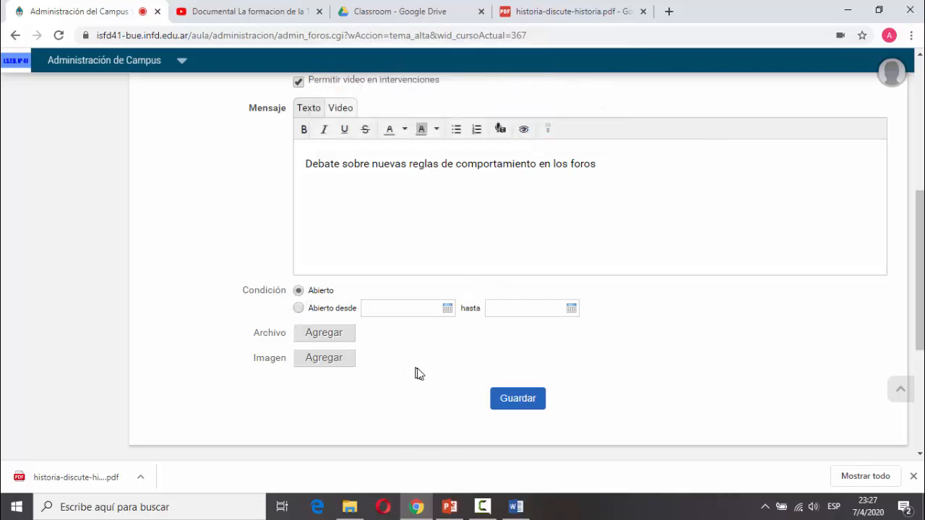
{"action": "left_click", "coordinate": [504, 399]}
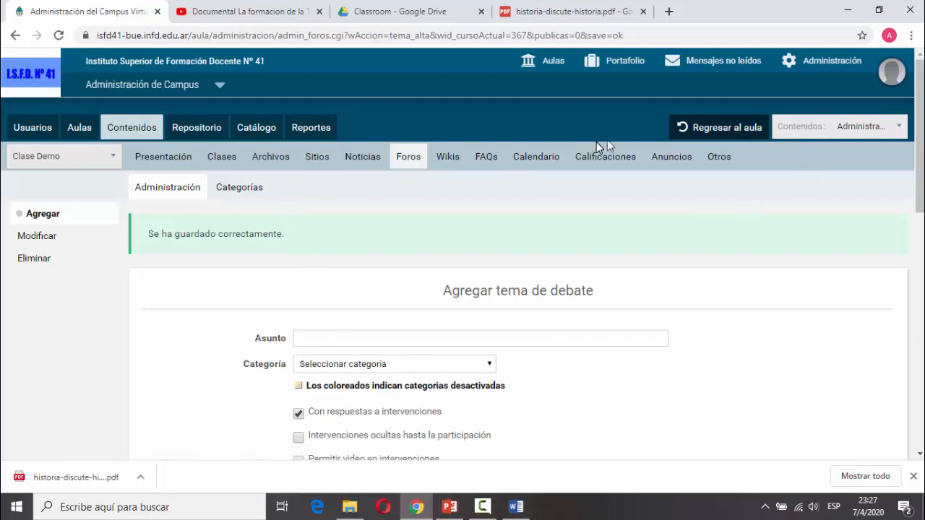
{"action": "left_click", "coordinate": [712, 135]}
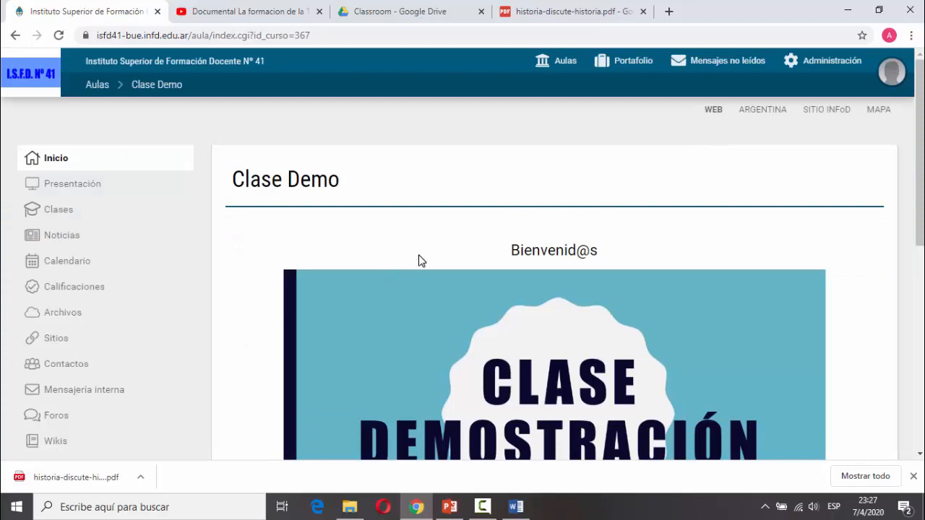
Browse the Clase Demo Clases and Foros pages, then return to Administración.
{"action": "left_click", "coordinate": [61, 210]}
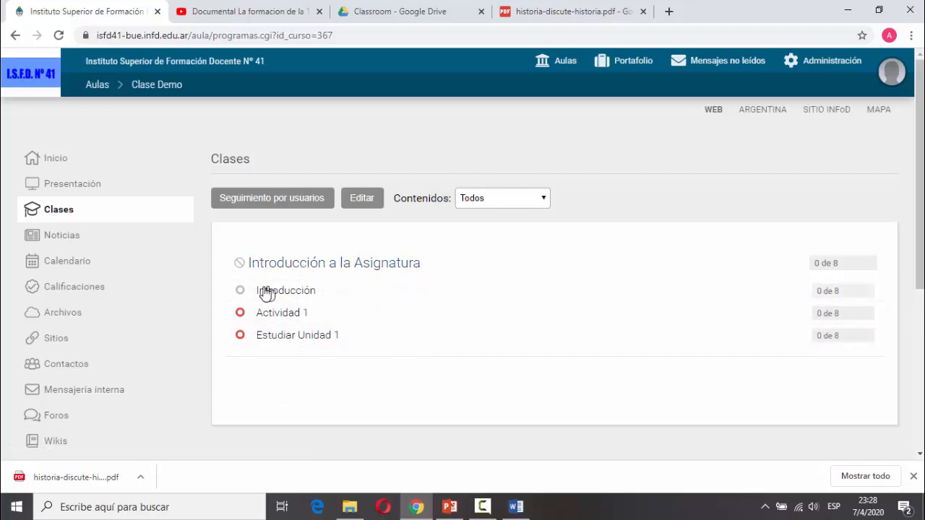
{"action": "left_click", "coordinate": [59, 418]}
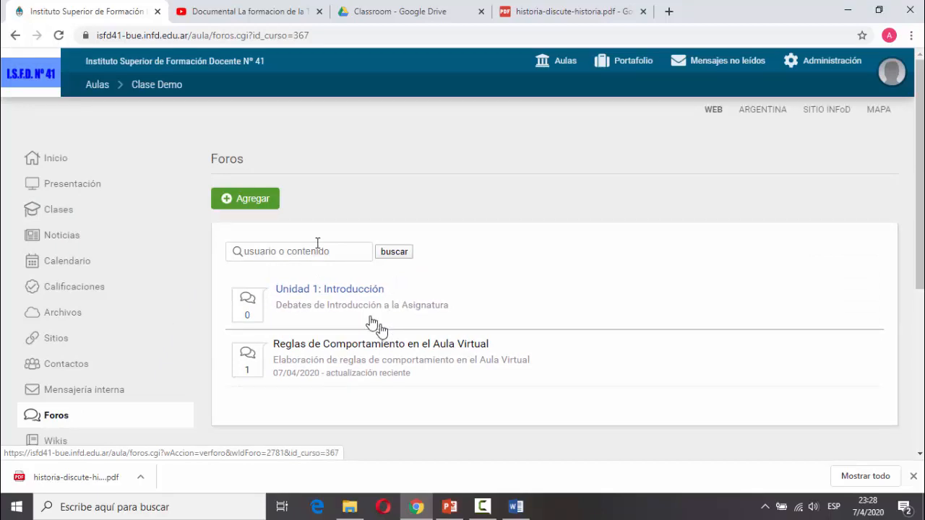
{"action": "left_click", "coordinate": [85, 214]}
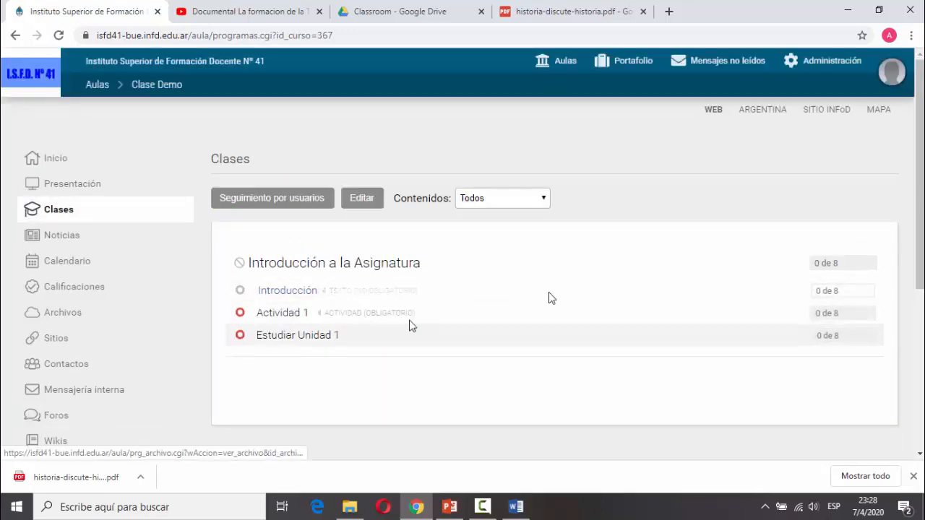
{"action": "left_click", "coordinate": [835, 69]}
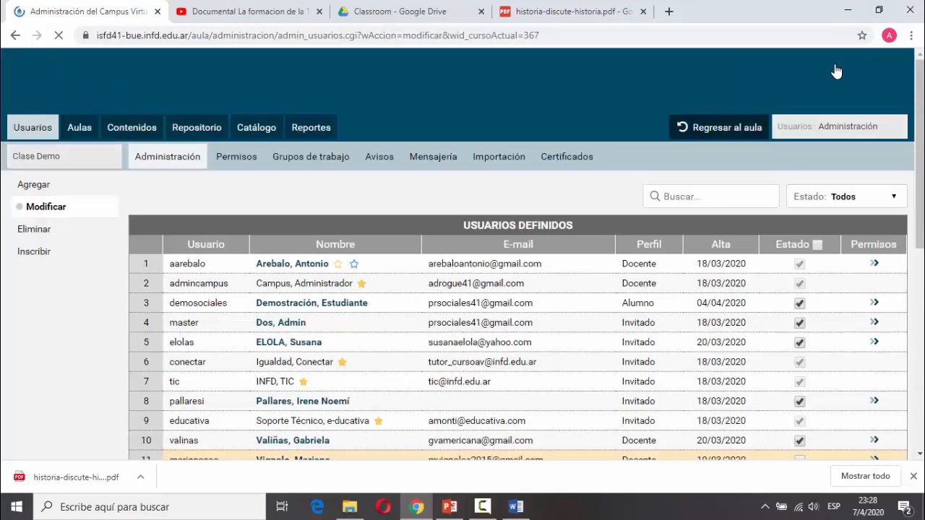
Go to Contenidos > Clases > Debates and start a new class debate.
{"action": "left_click", "coordinate": [139, 128]}
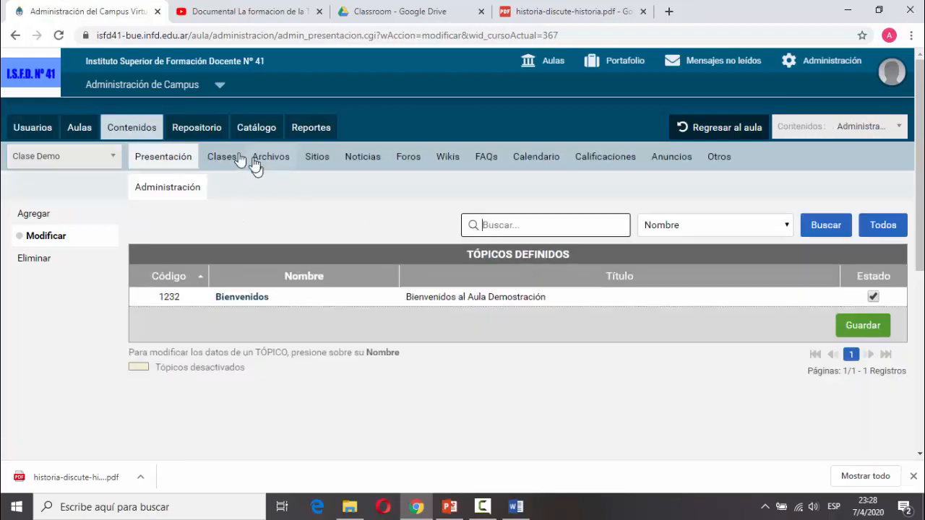
{"action": "left_click", "coordinate": [211, 156]}
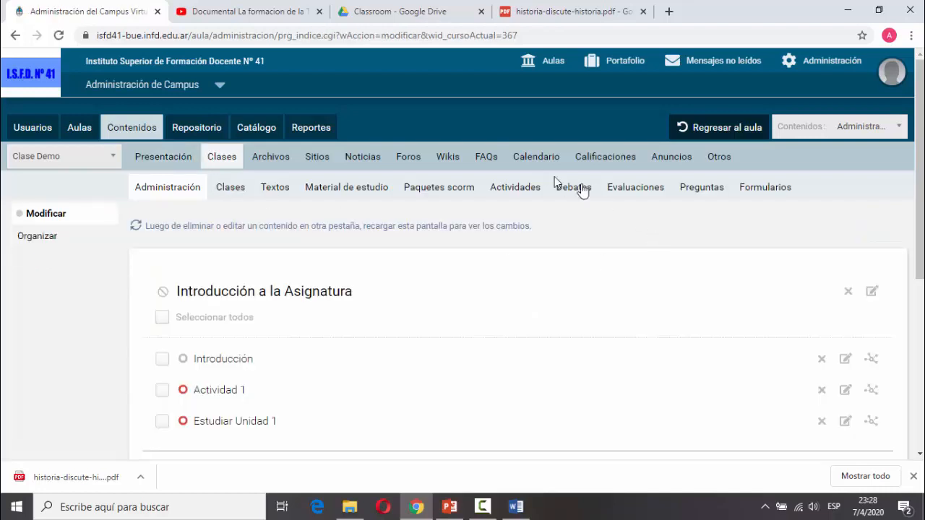
{"action": "left_click", "coordinate": [584, 192]}
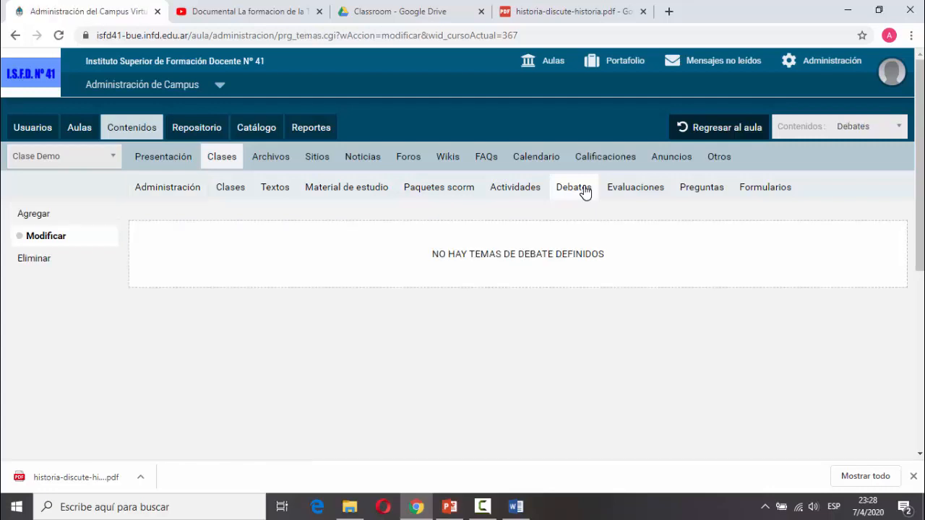
{"action": "left_click", "coordinate": [48, 214]}
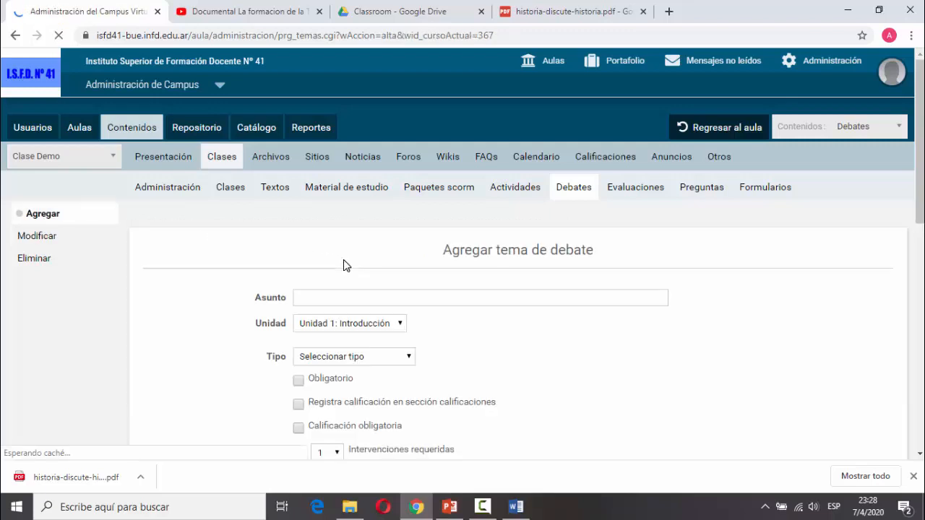
{"action": "left_click", "coordinate": [383, 297]}
Enter subject 'Debate Ejemplo dentro de Unidad Didáctica' and make it Calificado por el docente.
{"action": "type", "text": "De"}
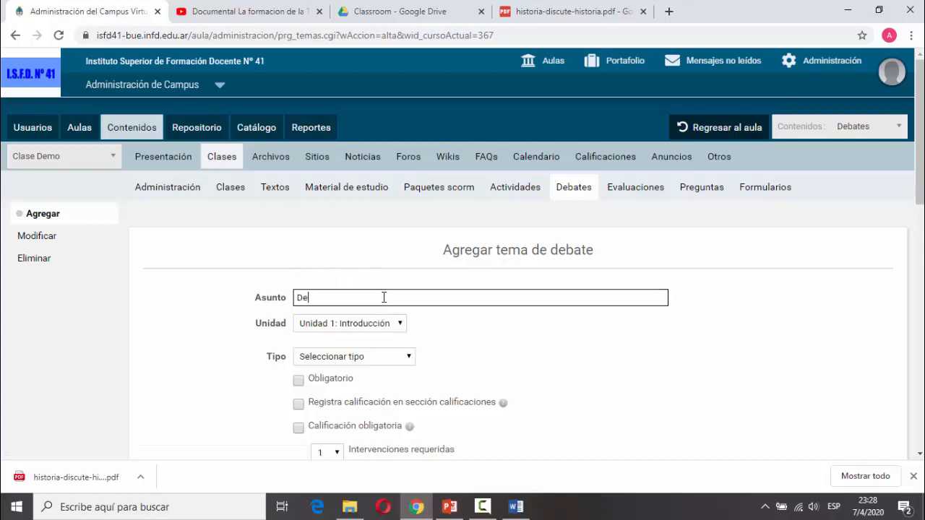
{"action": "type", "text": "bate Ejemplo dentro de Unidad Didáctica"}
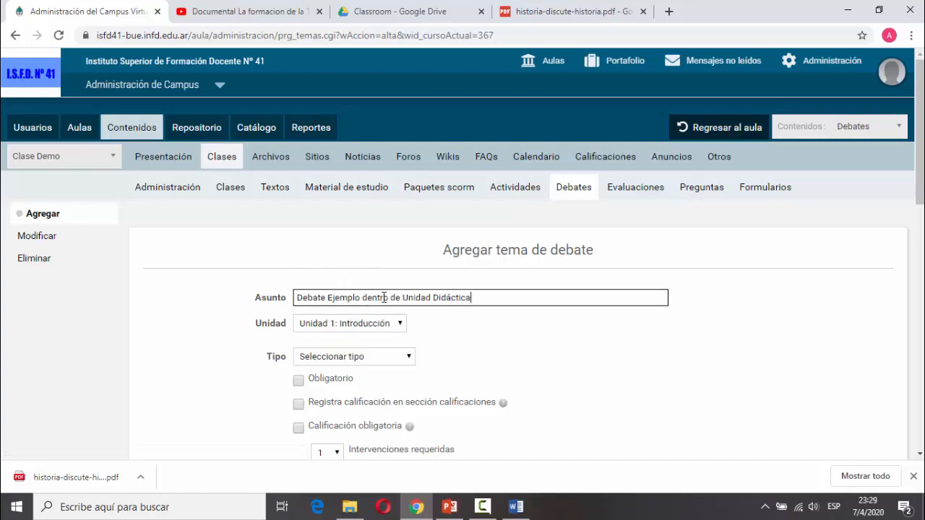
{"action": "left_click", "coordinate": [354, 359]}
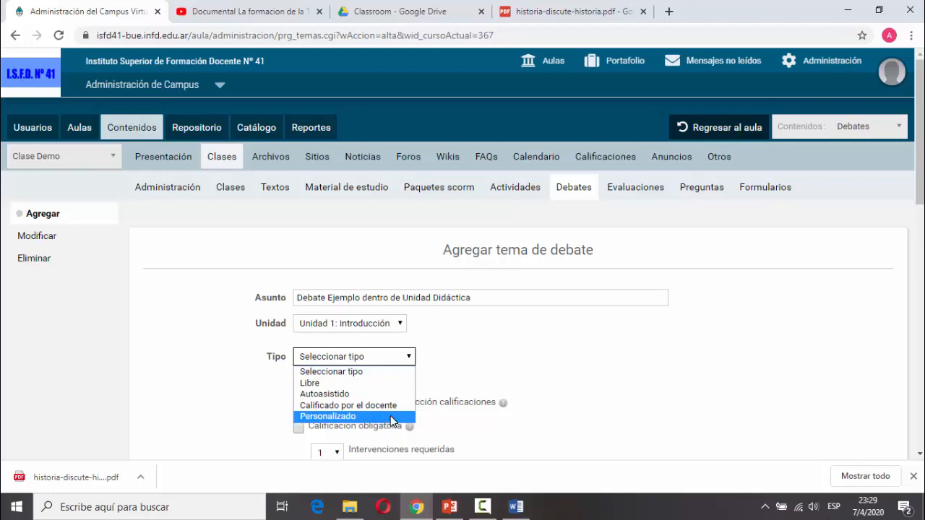
{"action": "left_click", "coordinate": [376, 404]}
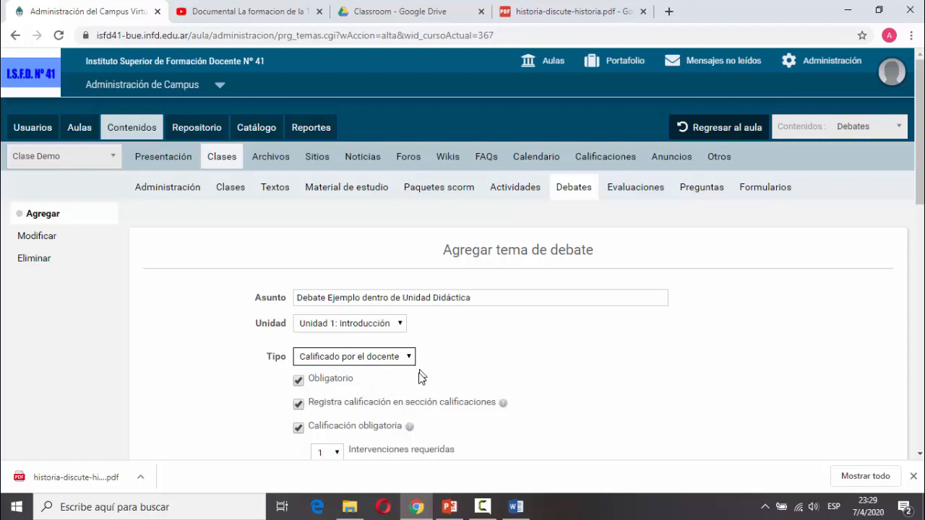
Set required interventions to 1, after briefly trying 3.
{"action": "scroll", "coordinate": [419, 372], "scroll_direction": "down", "scroll_amount": 1}
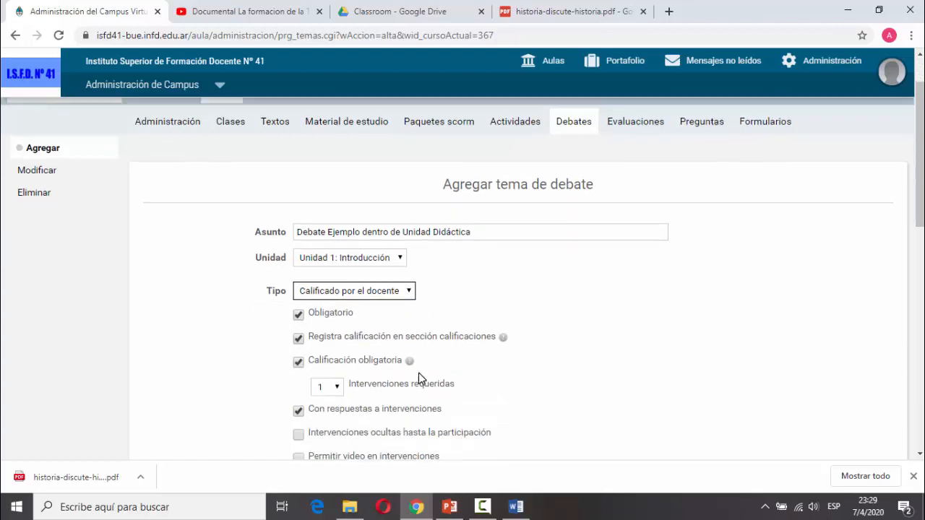
{"action": "left_click", "coordinate": [337, 387]}
{"action": "left_click", "coordinate": [337, 387]}
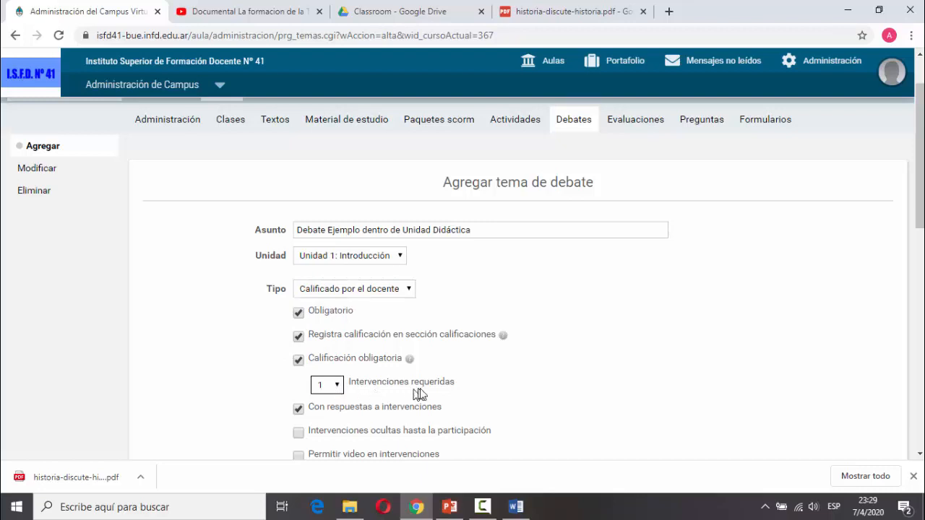
{"action": "left_click", "coordinate": [336, 387]}
{"action": "left_click", "coordinate": [330, 296]}
{"action": "left_click", "coordinate": [335, 388]}
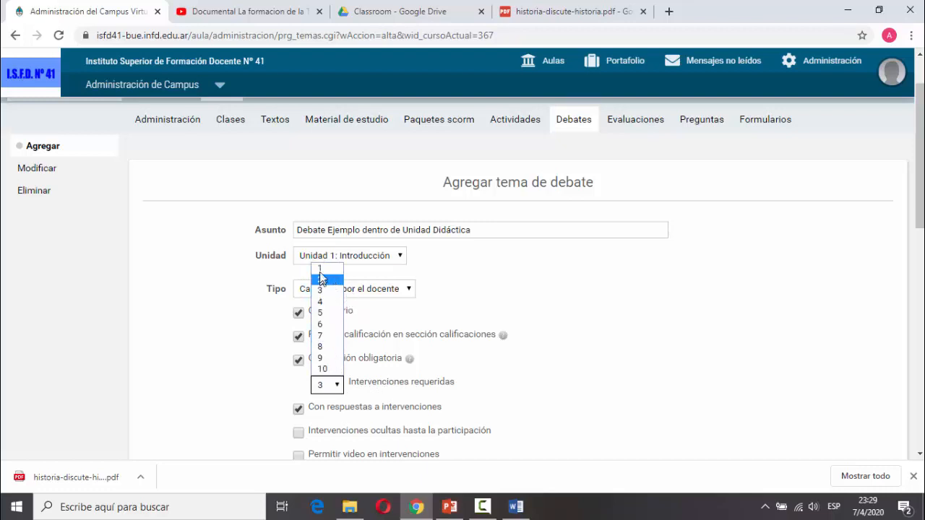
{"action": "left_click", "coordinate": [320, 268]}
Replace the debate subject with 'Presentaciones'.
{"action": "left_click", "coordinate": [480, 232]}
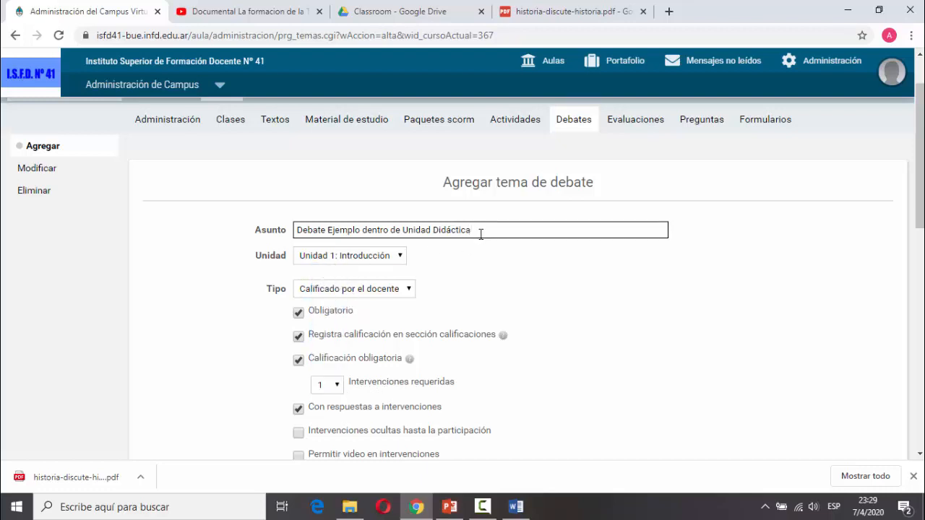
{"action": "left_click_drag", "start_coordinate": [482, 231], "coordinate": [202, 224]}
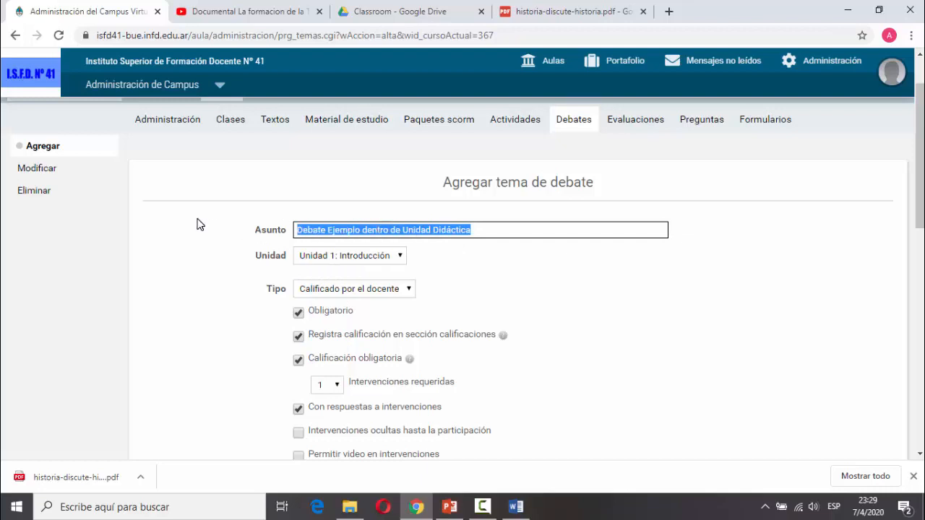
{"action": "type", "text": "Presentaciones"}
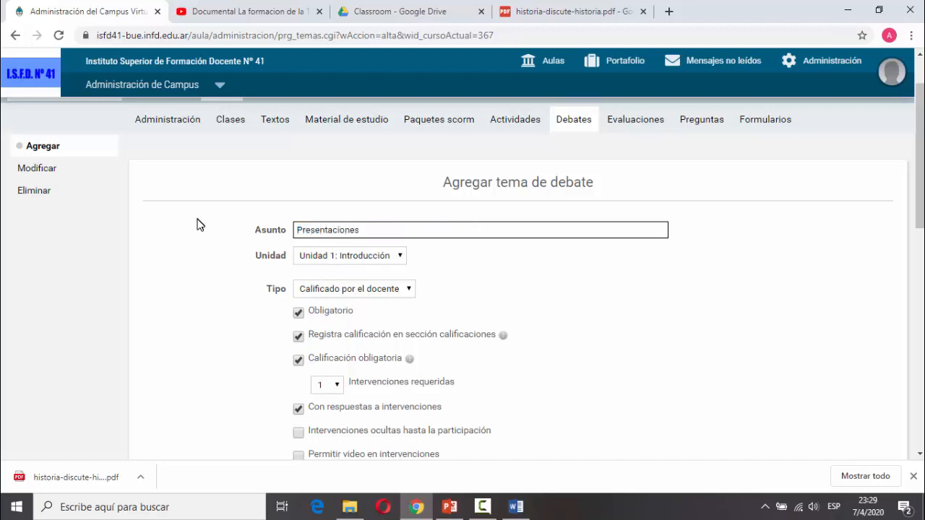
{"action": "scroll", "coordinate": [413, 316], "scroll_direction": "down", "scroll_amount": 1}
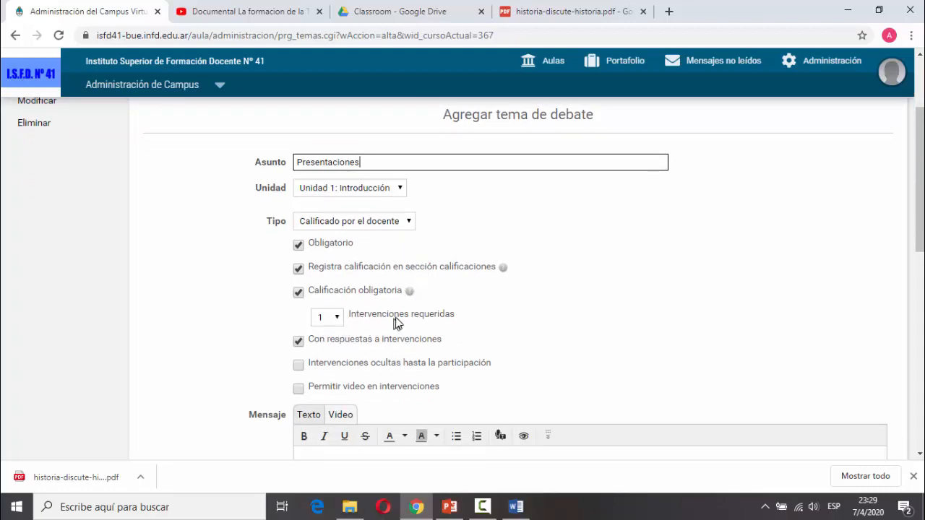
{"action": "scroll", "coordinate": [419, 327], "scroll_direction": "down", "scroll_amount": 1}
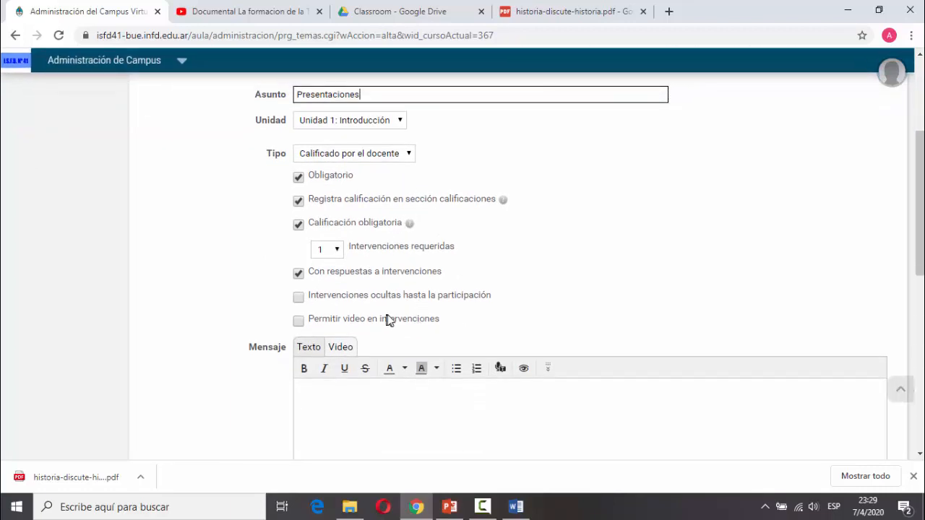
{"action": "scroll", "coordinate": [386, 320], "scroll_direction": "down", "scroll_amount": 1}
Write a message asking each student to introduce themselves, and save the Presentaciones debate.
{"action": "left_click", "coordinate": [448, 390]}
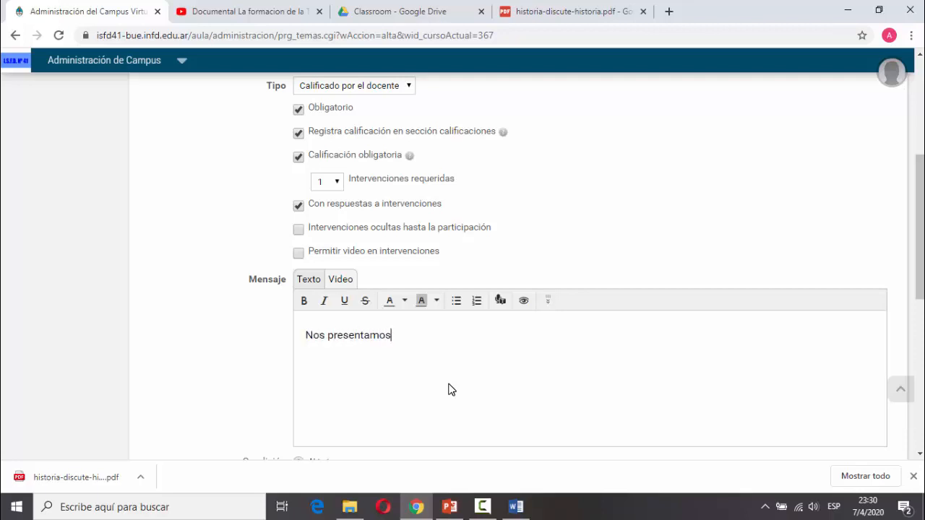
{"action": "type", "text": "ada estudiante debe"}
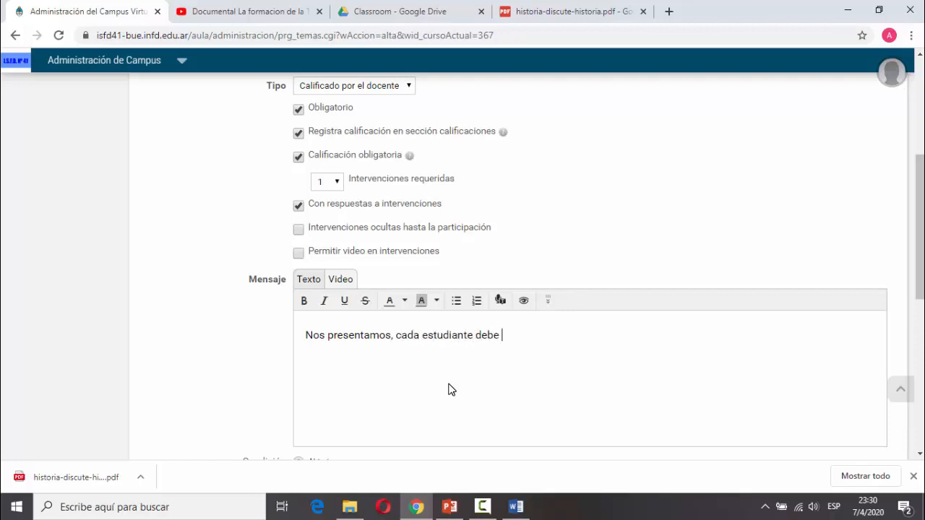
{"action": "type", "text": " presentarse para que nos conozcamos entre todos"}
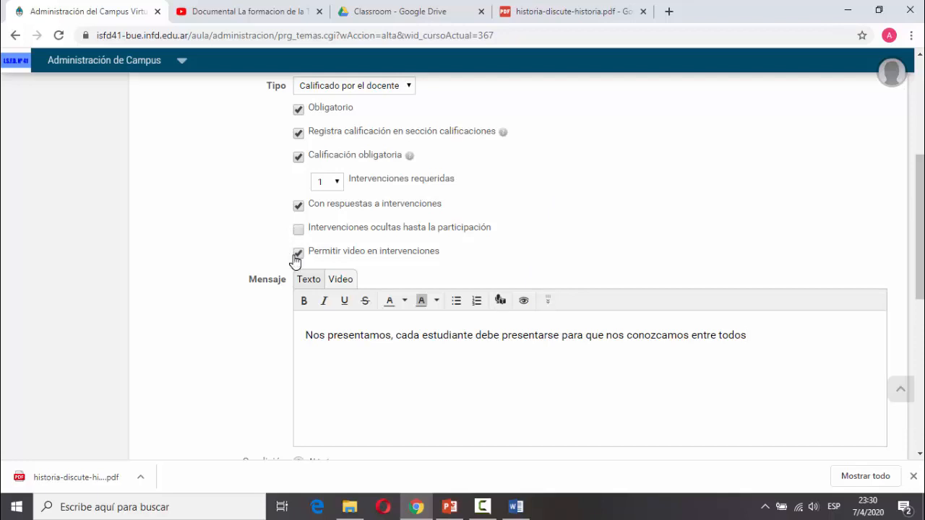
{"action": "scroll", "coordinate": [227, 335], "scroll_direction": "down", "scroll_amount": 1}
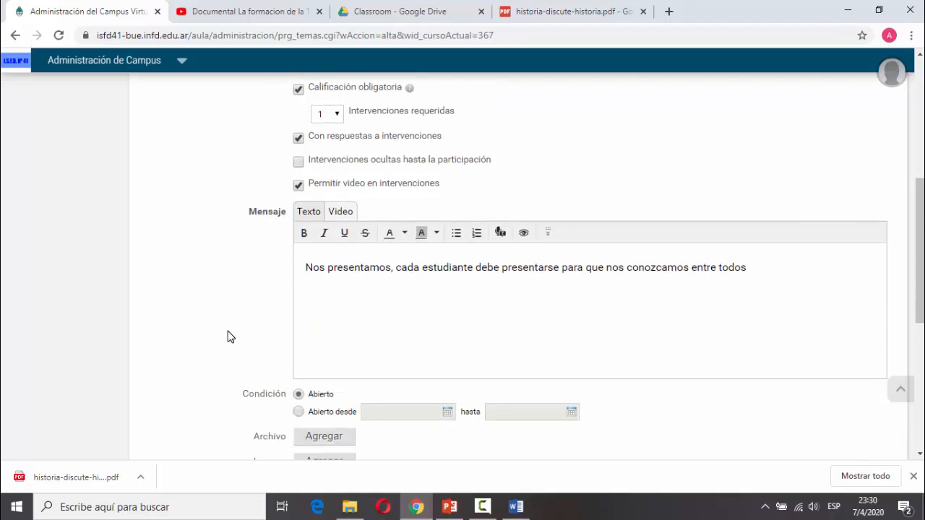
{"action": "scroll", "coordinate": [217, 336], "scroll_direction": "down", "scroll_amount": 1}
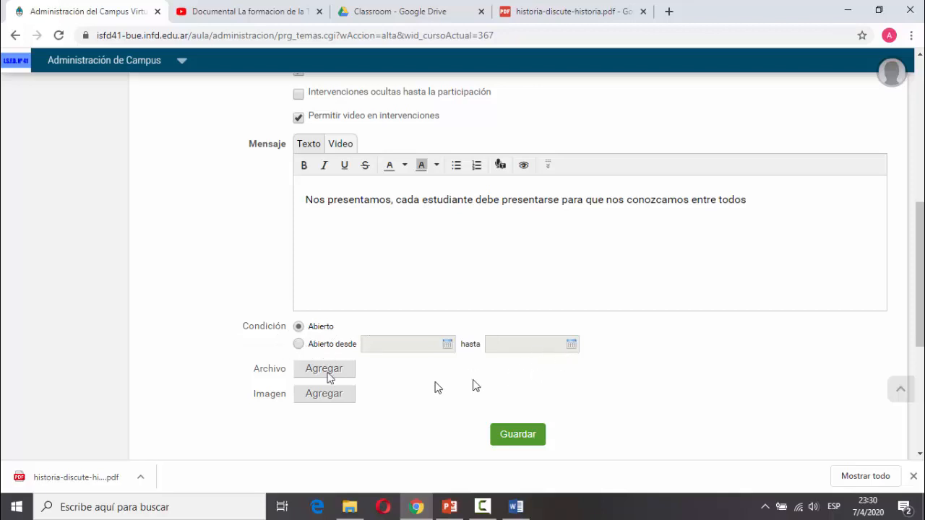
{"action": "left_click", "coordinate": [537, 435]}
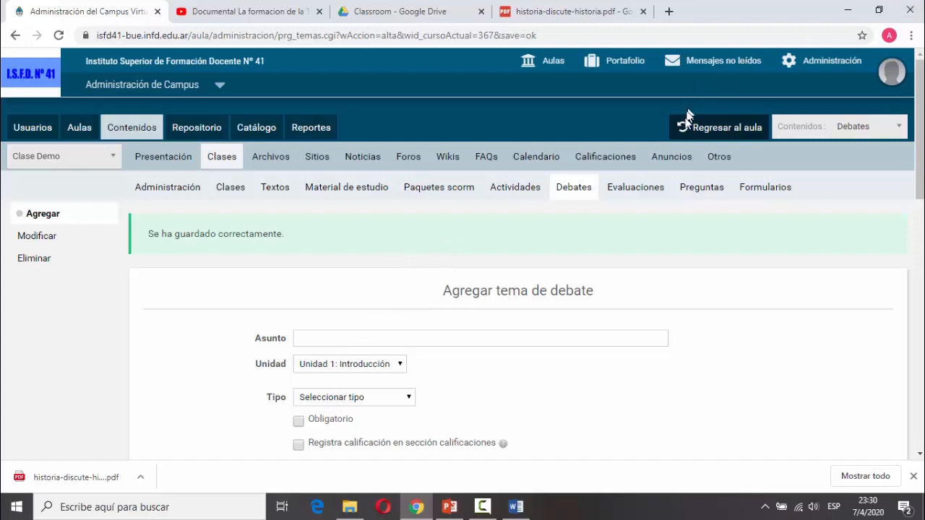
Check Presentaciones in the Clase Demo class index, then return to campus administration.
{"action": "left_click", "coordinate": [708, 132]}
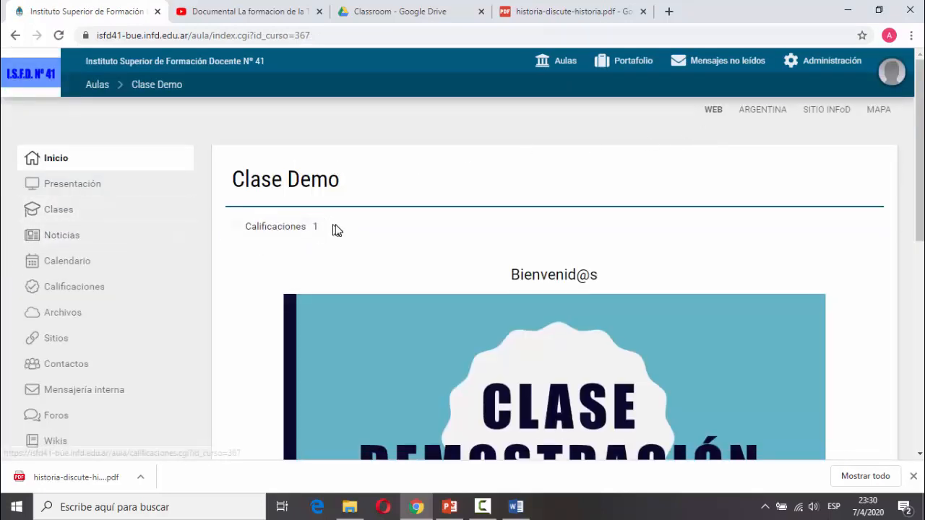
{"action": "left_click", "coordinate": [22, 210]}
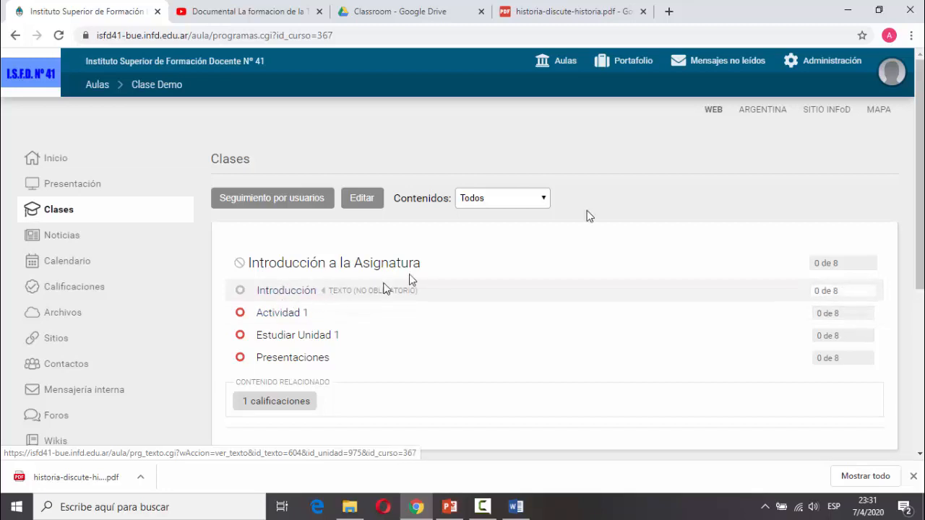
{"action": "left_click", "coordinate": [841, 62]}
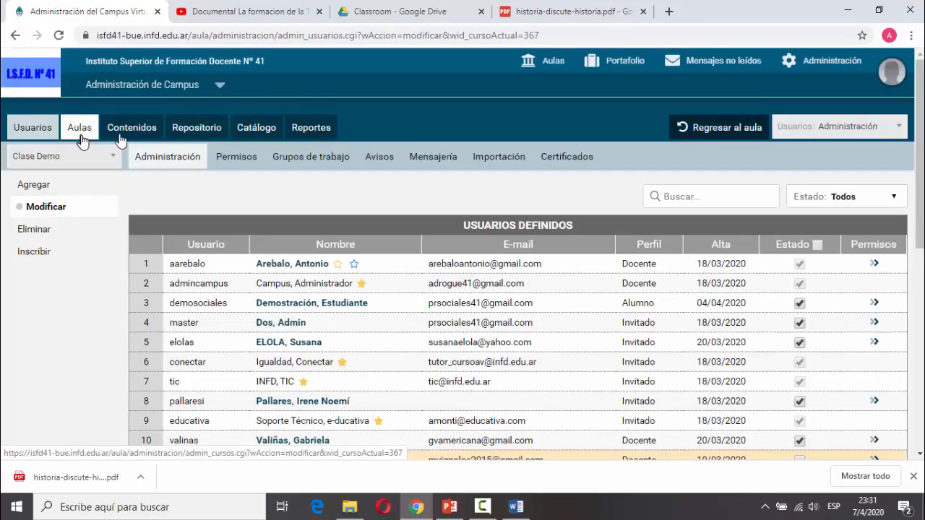
On the Organizar page, drag Presentaciones just after Introducción and save the order.
{"action": "left_click", "coordinate": [130, 130]}
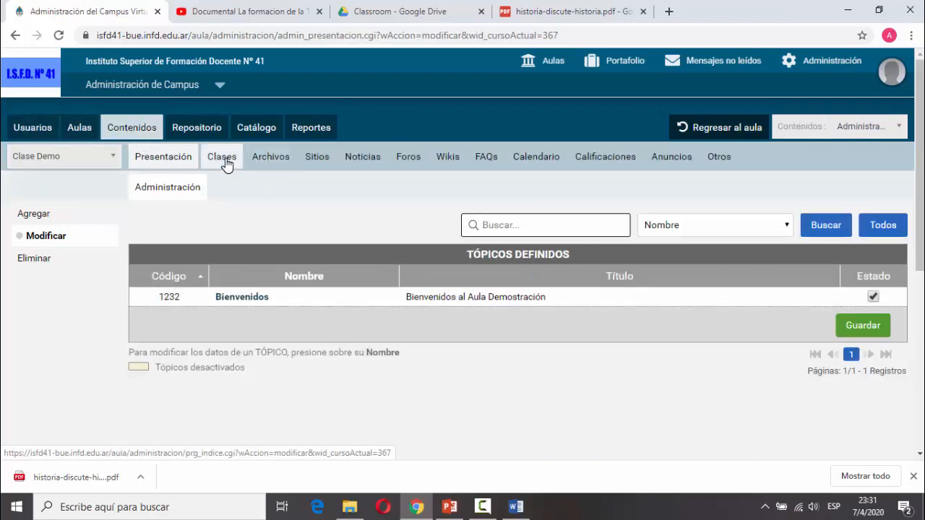
{"action": "left_click", "coordinate": [226, 163]}
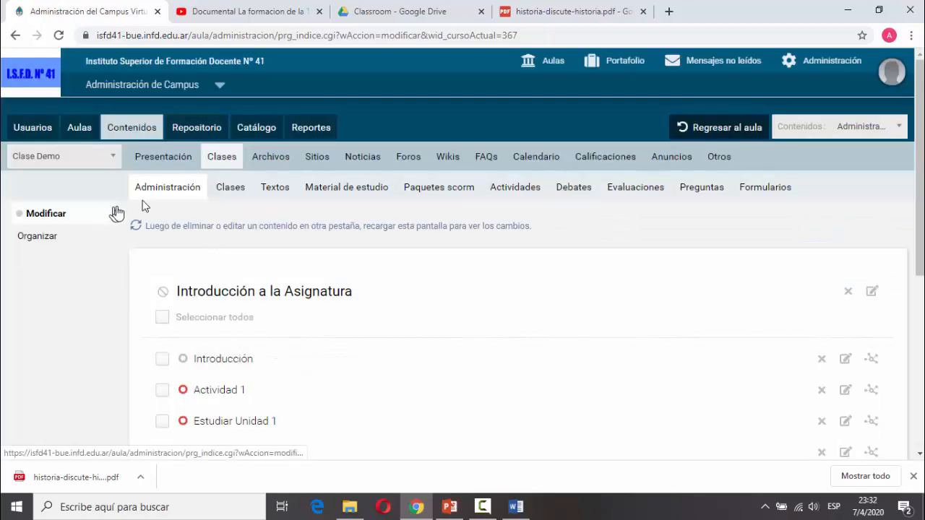
{"action": "left_click", "coordinate": [183, 188]}
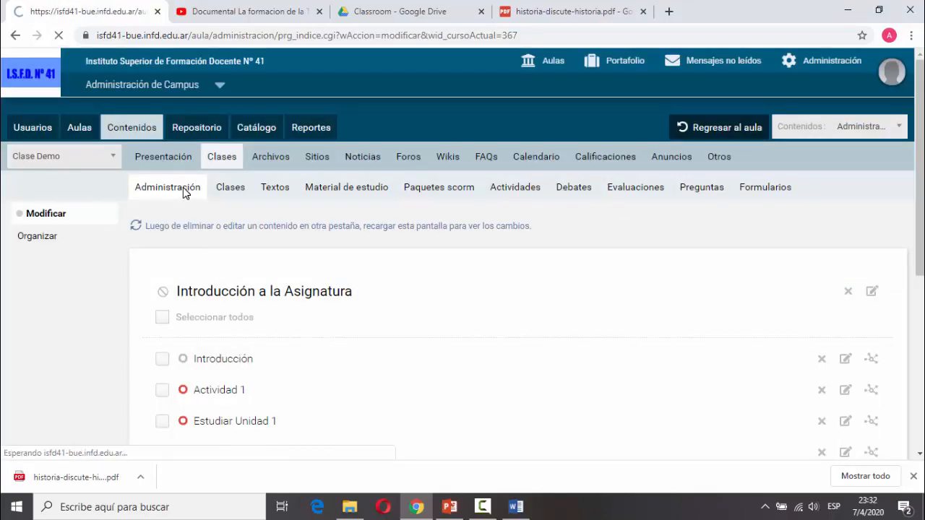
{"action": "left_click", "coordinate": [36, 244]}
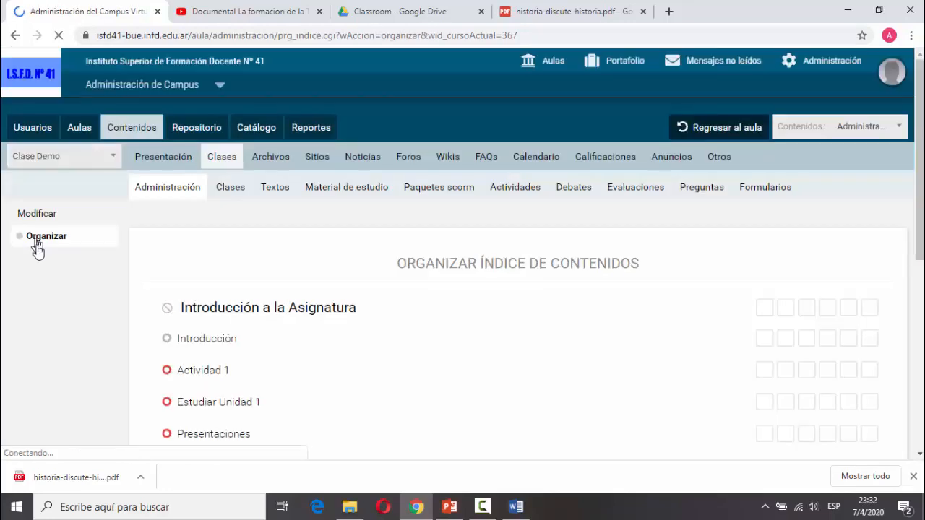
{"action": "scroll", "coordinate": [58, 333], "scroll_direction": "down", "scroll_amount": 1}
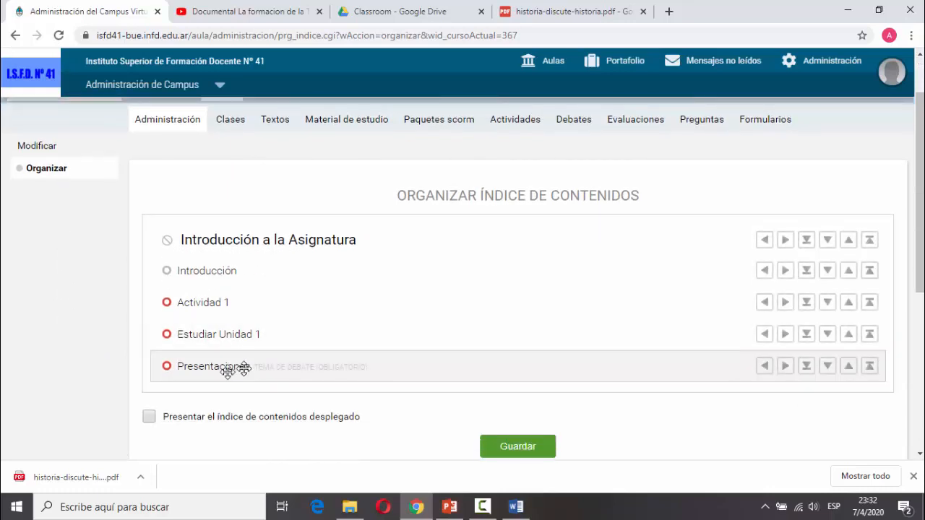
{"action": "left_click_drag", "start_coordinate": [190, 369], "coordinate": [195, 302]}
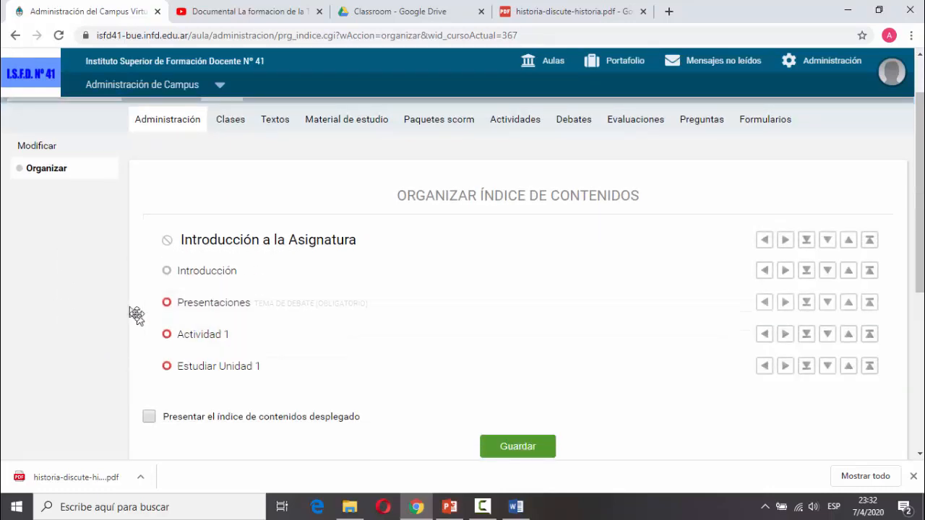
{"action": "left_click", "coordinate": [509, 444]}
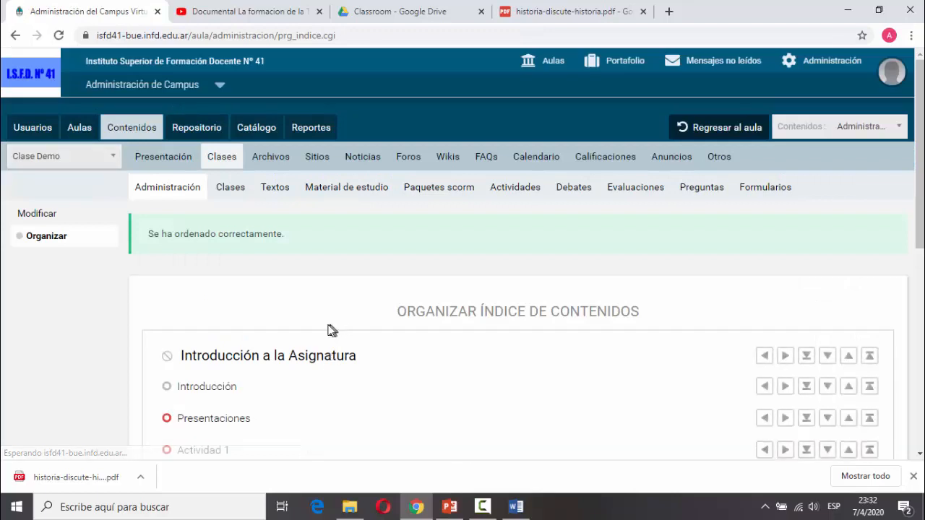
Save the expanded content-index setting, then open Estudiar Unidad 1's selective-scope settings.
{"action": "scroll", "coordinate": [324, 330], "scroll_direction": "down", "scroll_amount": 2}
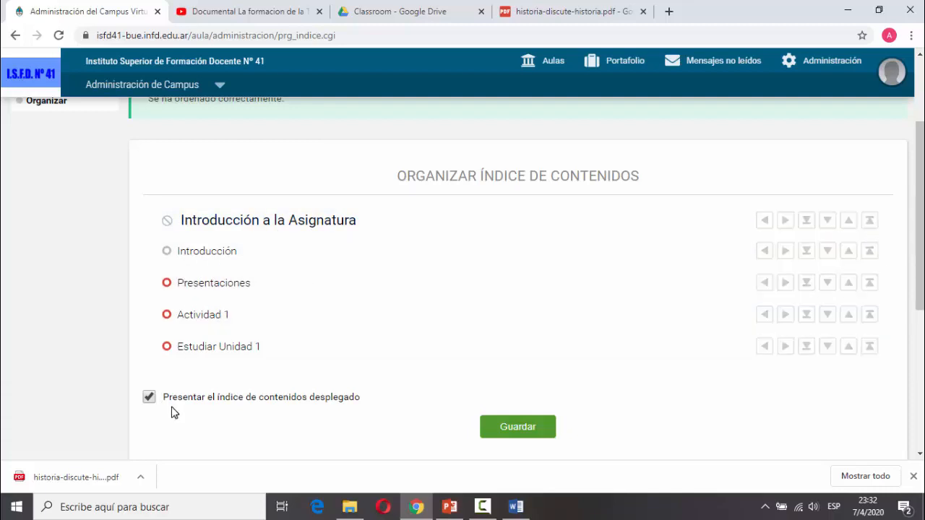
{"action": "left_click", "coordinate": [499, 433]}
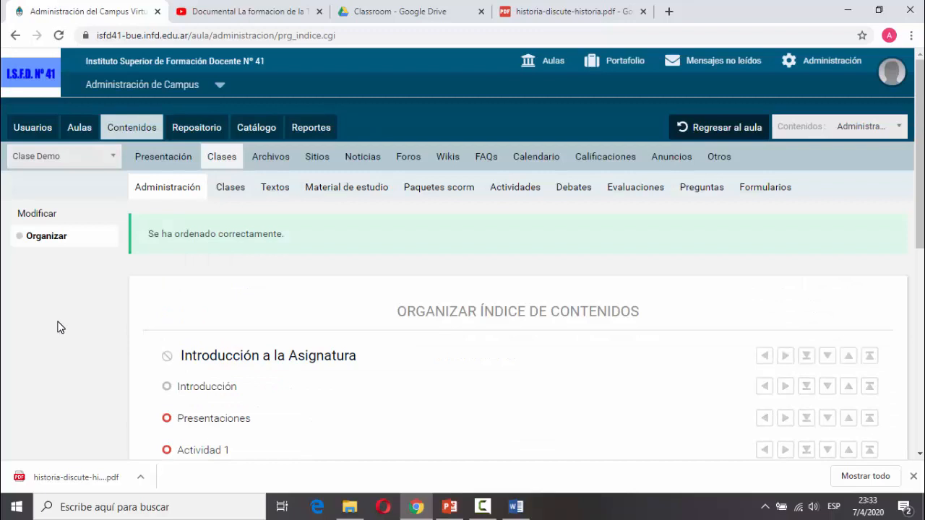
{"action": "left_click", "coordinate": [35, 220]}
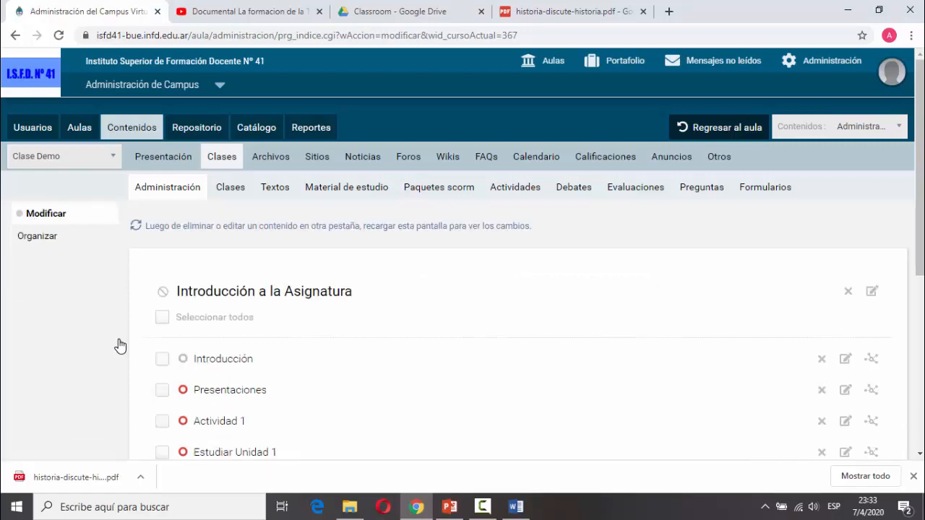
{"action": "scroll", "coordinate": [103, 336], "scroll_direction": "down", "scroll_amount": 2}
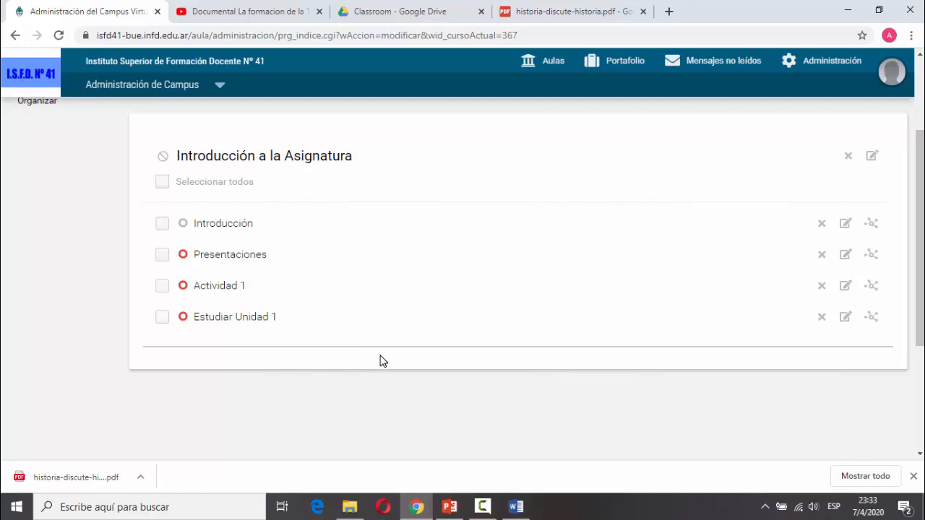
{"action": "left_click", "coordinate": [870, 318]}
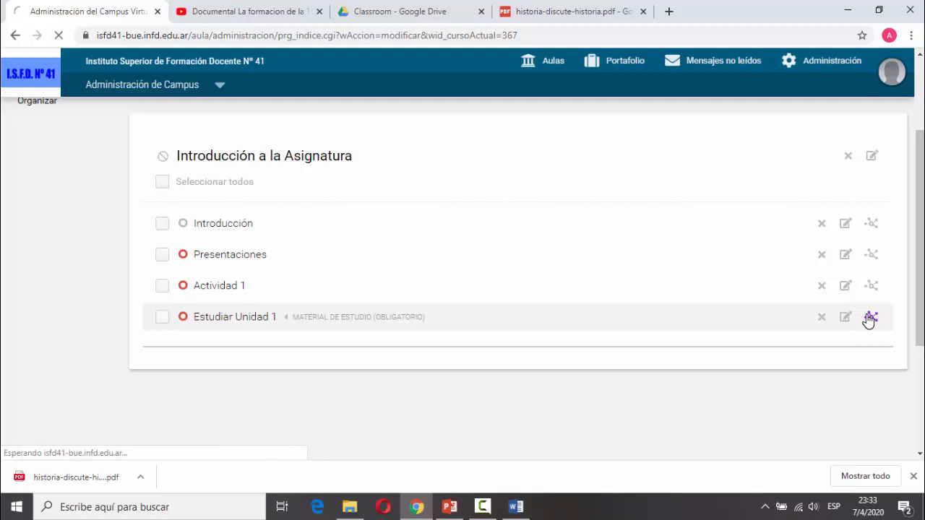